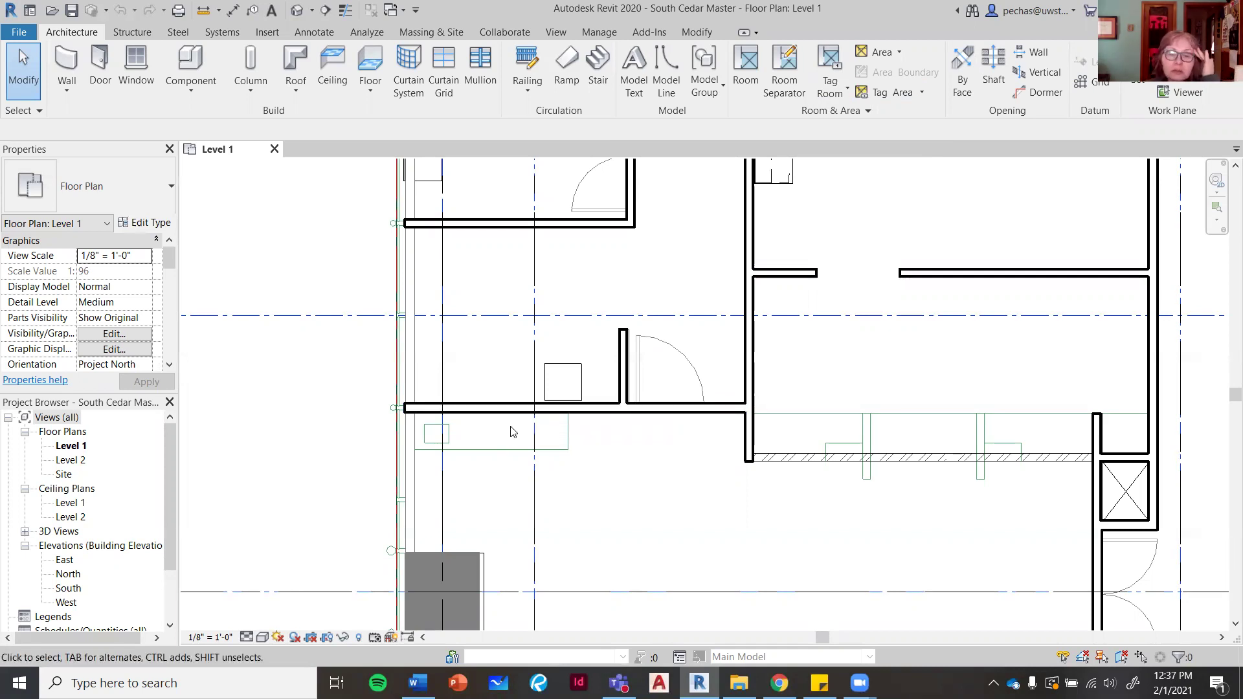
Pan and zoom the floor plan to bring the toilet rooms into view.
{"action": "scroll", "coordinate": [492, 478], "scroll_direction": "up", "scroll_amount": 2}
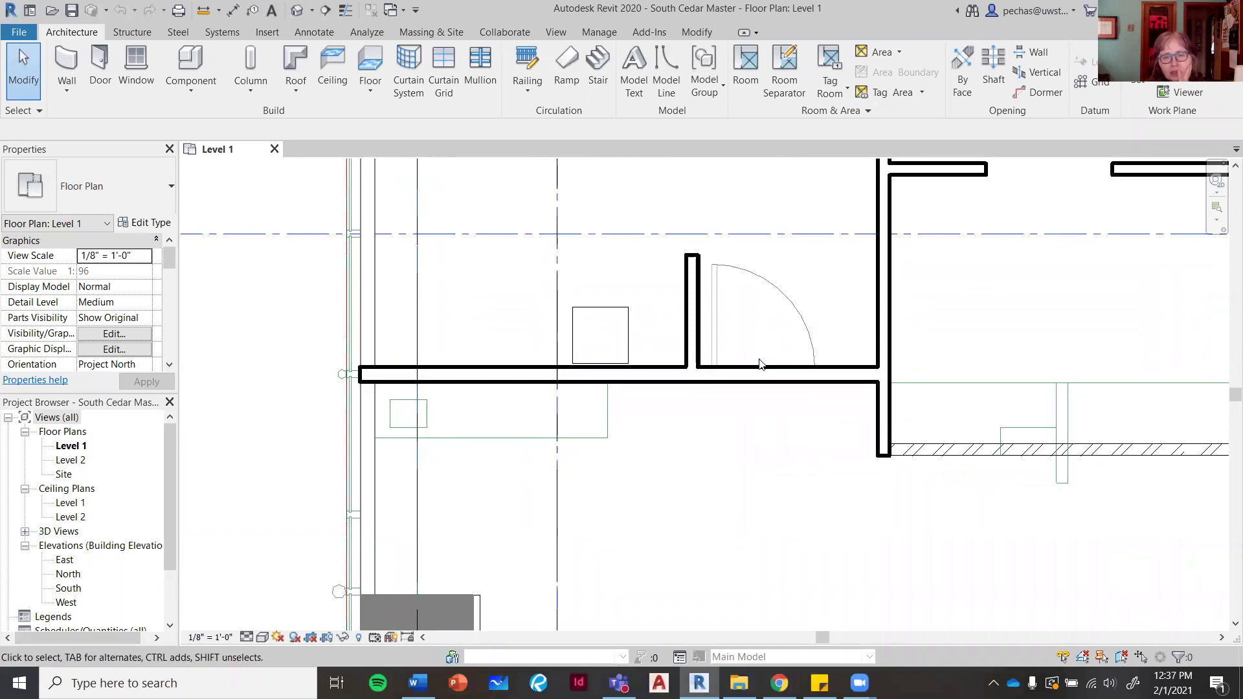
{"action": "scroll", "coordinate": [759, 364], "scroll_direction": "down", "scroll_amount": 2}
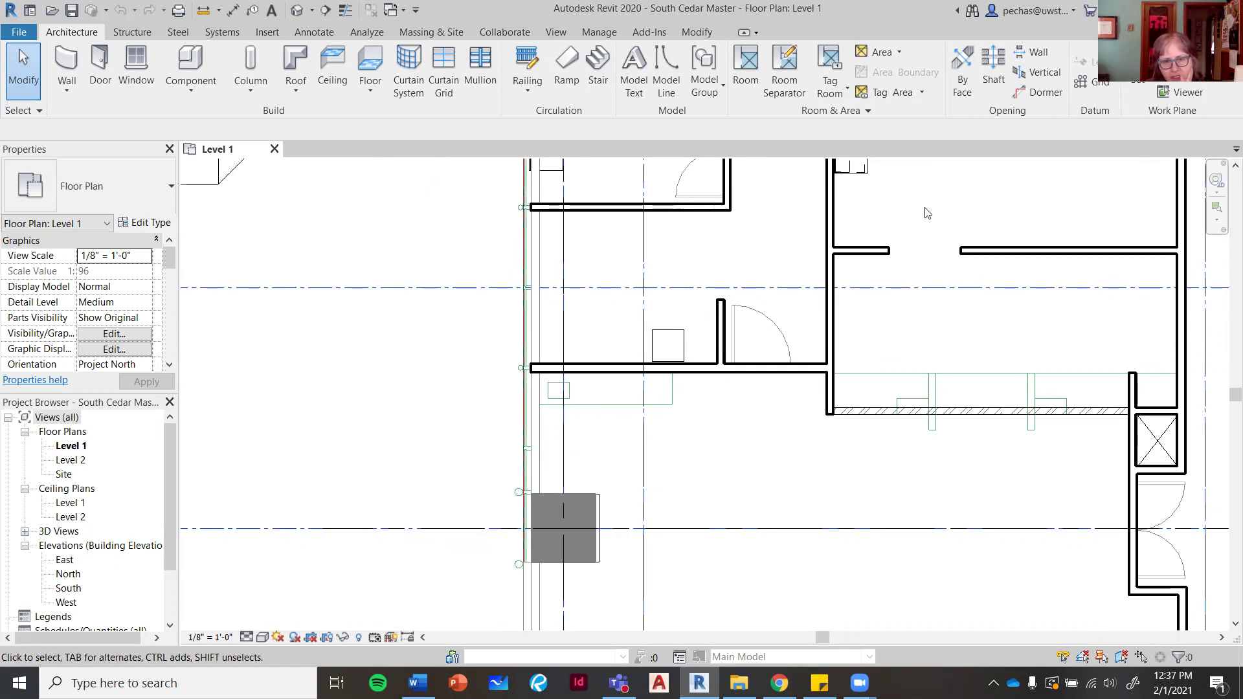
{"action": "middle_click_drag", "start_coordinate": [841, 311], "coordinate": [668, 304]}
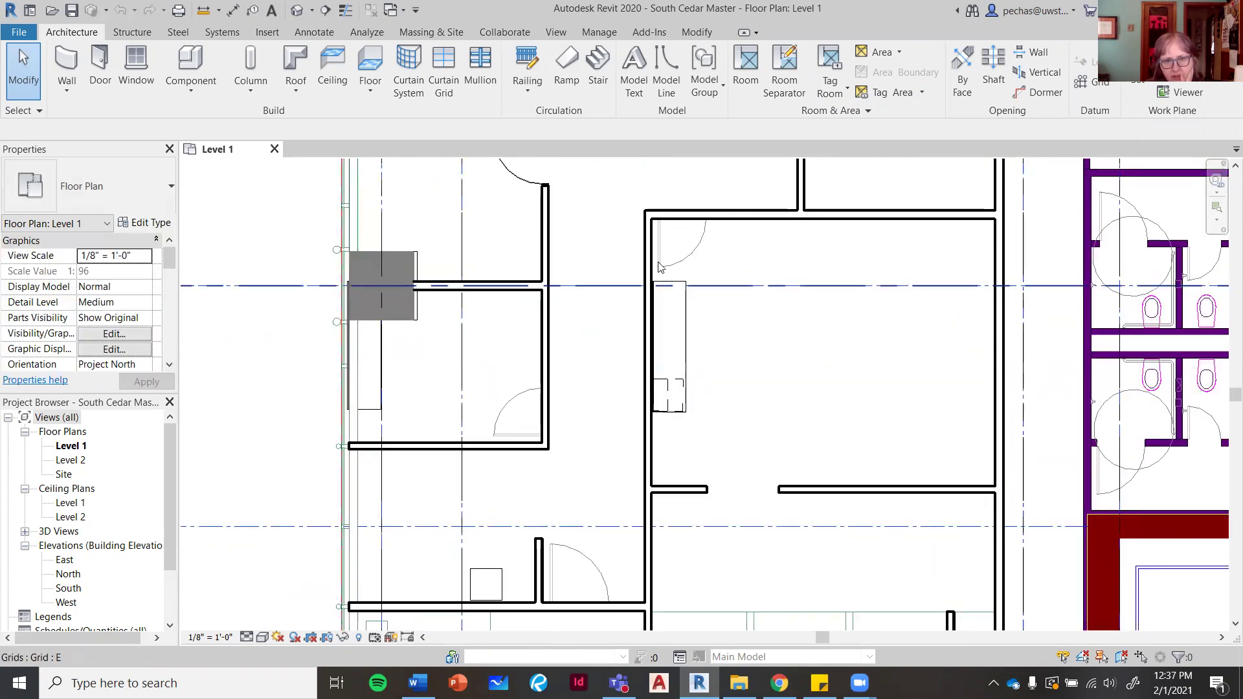
{"action": "middle_click_drag", "start_coordinate": [897, 238], "coordinate": [650, 466]}
{"action": "middle_click_drag", "start_coordinate": [584, 552], "coordinate": [583, 621]}
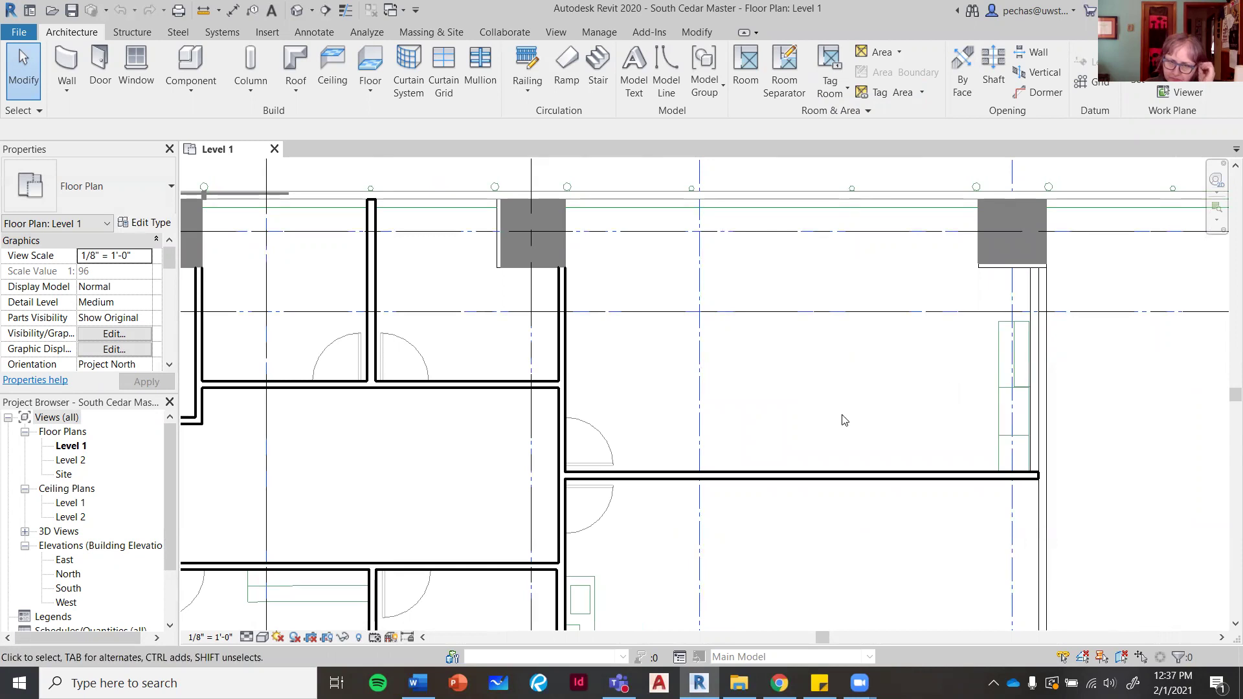
{"action": "scroll", "coordinate": [845, 421], "scroll_direction": "down", "scroll_amount": 3}
{"action": "mouse_move", "coordinate": [844, 421]}
{"action": "middle_mouse_down"}
{"action": "mouse_move", "coordinate": [821, 328]}
{"action": "mouse_move", "coordinate": [661, 399]}
{"action": "mouse_move", "coordinate": [678, 238]}
{"action": "middle_mouse_up"}
{"action": "scroll", "coordinate": [544, 506], "scroll_direction": "up", "scroll_amount": 5}
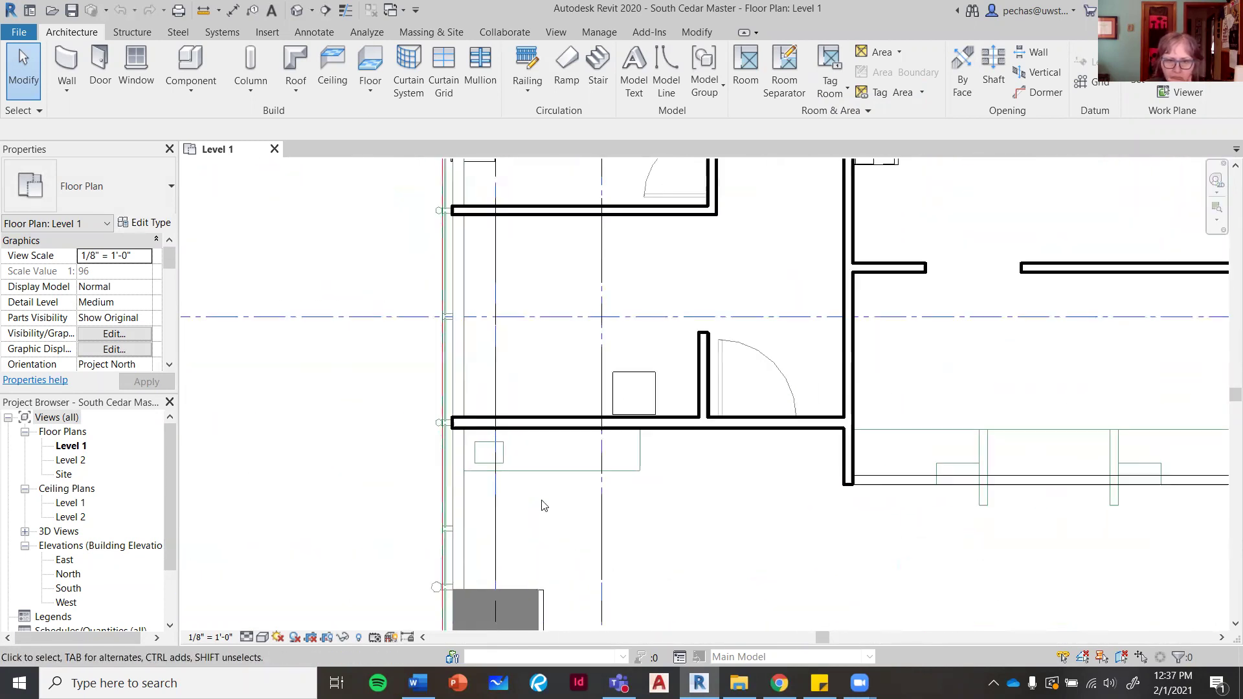
{"action": "scroll", "coordinate": [544, 505], "scroll_direction": "up", "scroll_amount": 2}
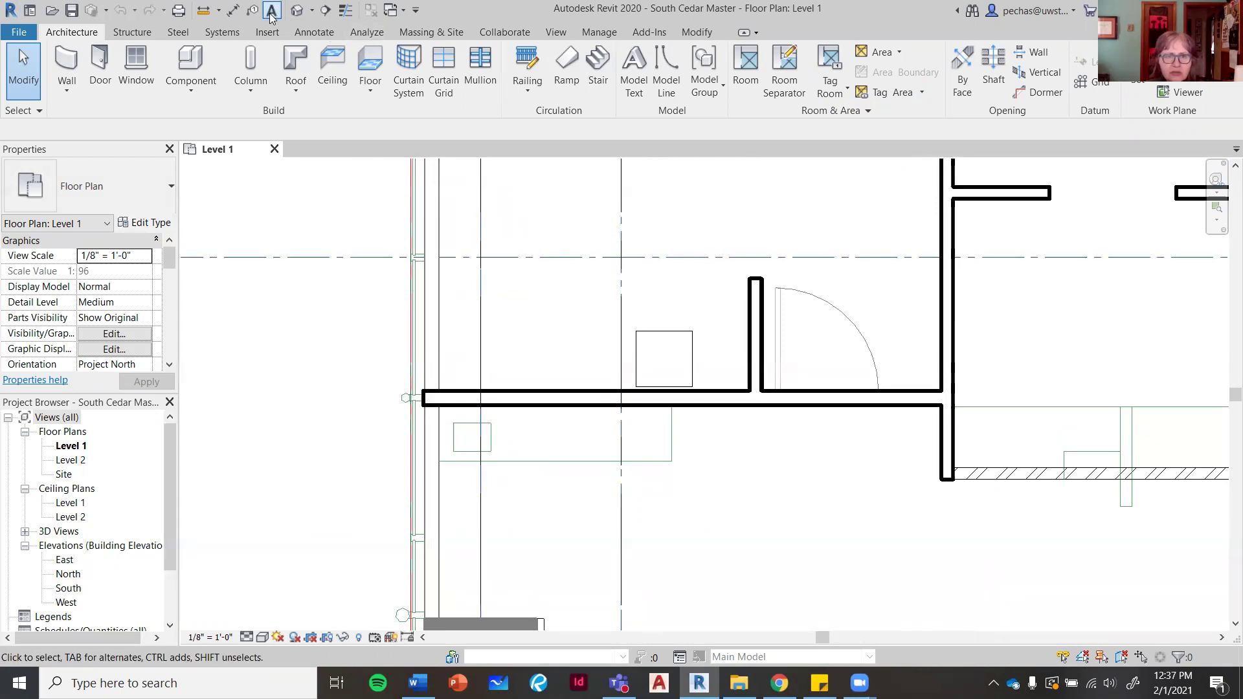
Measure the distance from the wall end to the counter corner.
{"action": "left_click", "coordinate": [203, 10]}
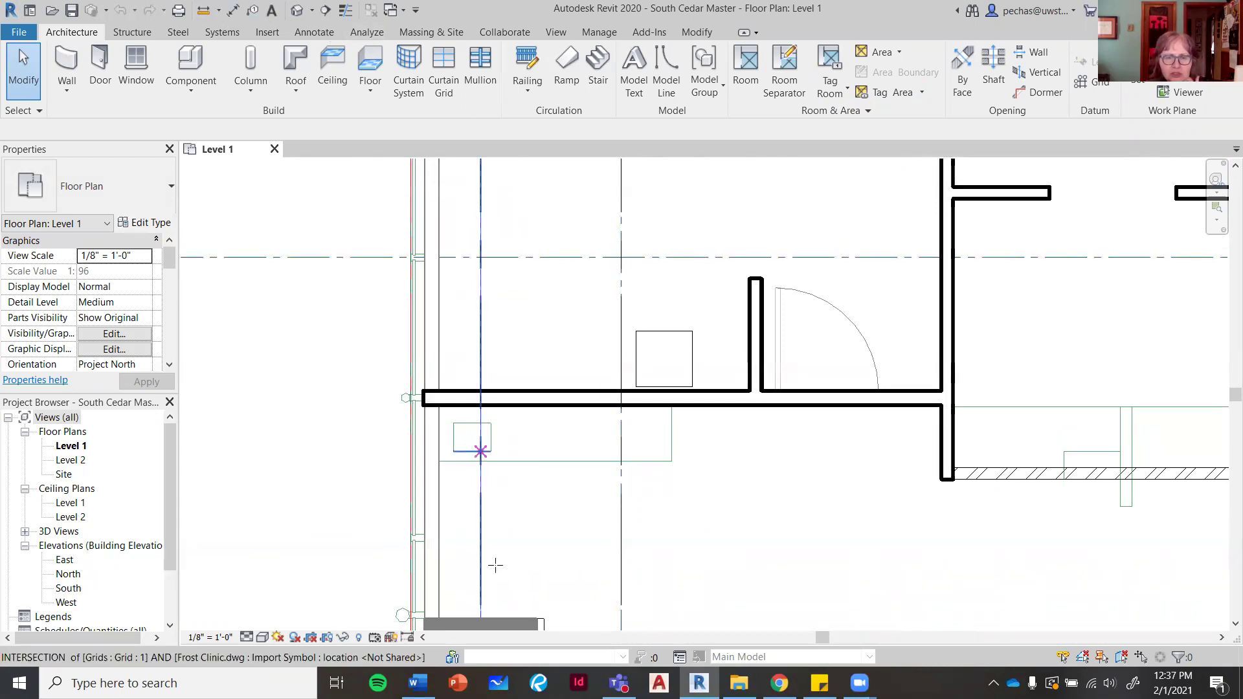
{"action": "left_click", "coordinate": [439, 461]}
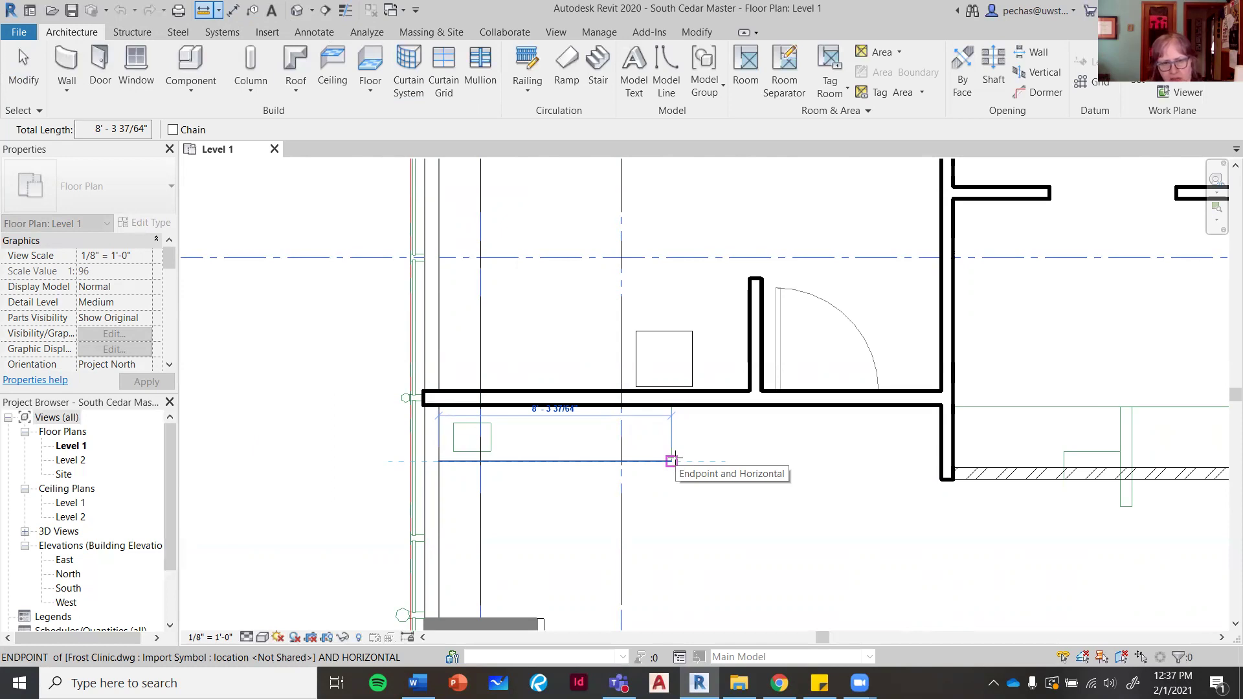
{"action": "left_click", "coordinate": [671, 461]}
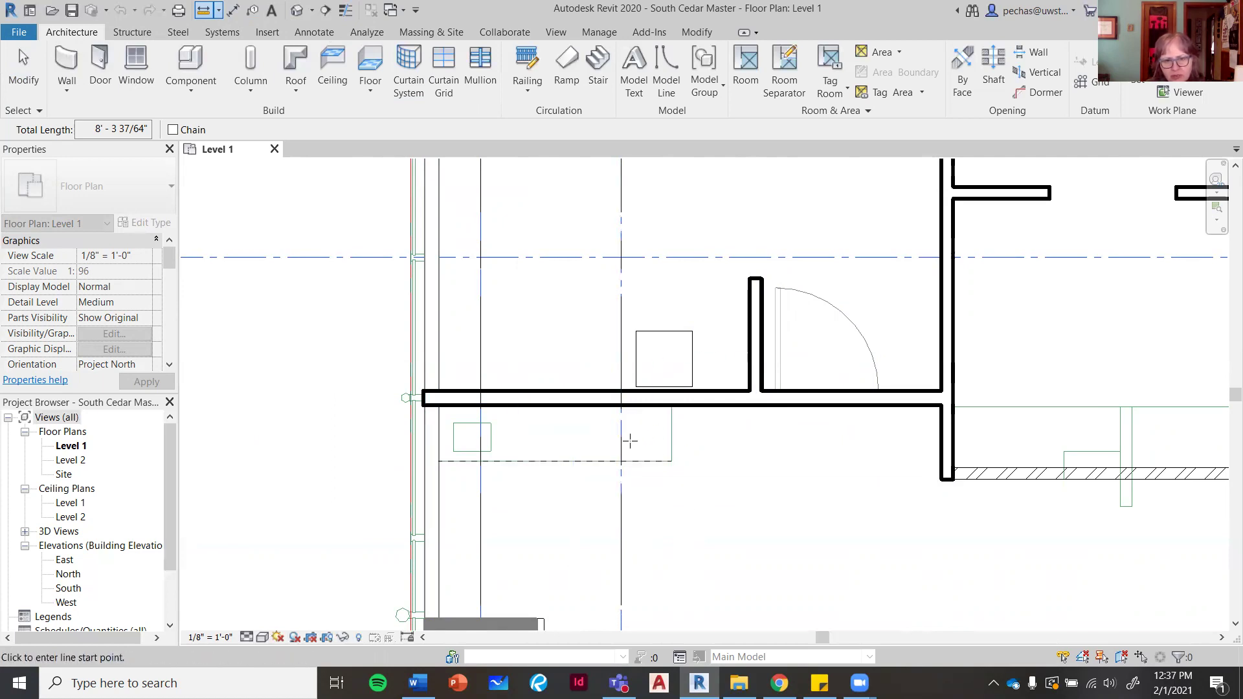
{"action": "scroll", "coordinate": [625, 440], "scroll_direction": "up", "scroll_amount": 2}
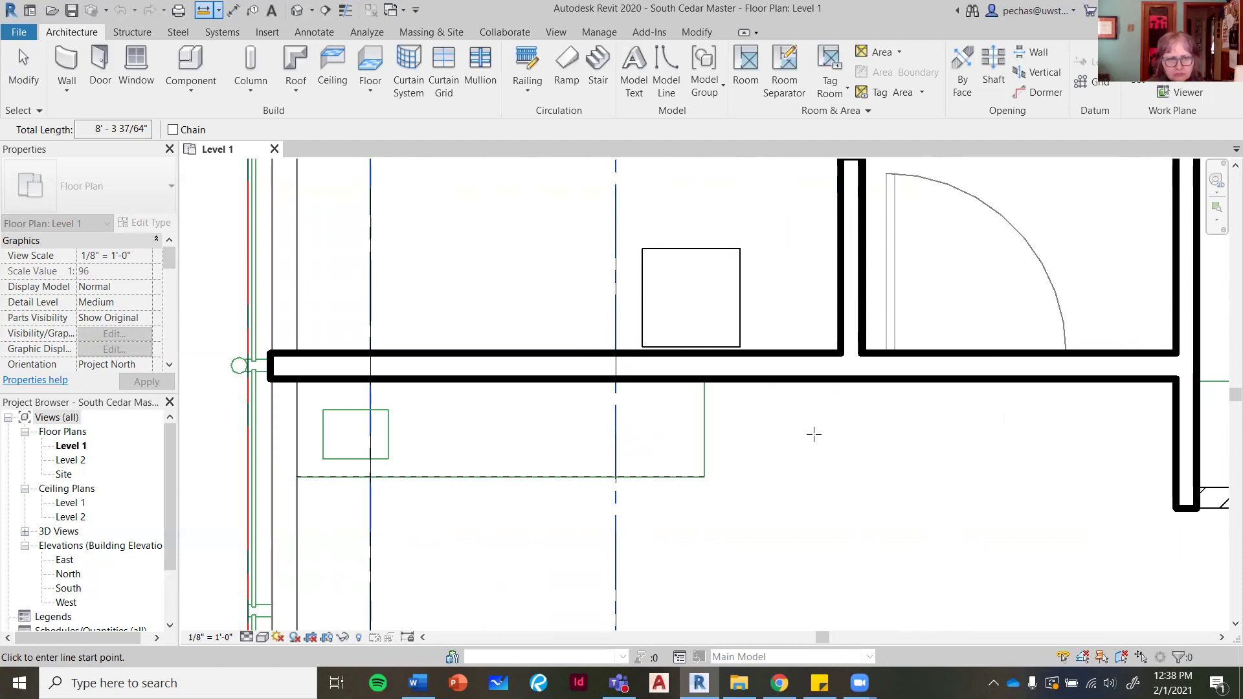
{"action": "key", "text": "Escape"}
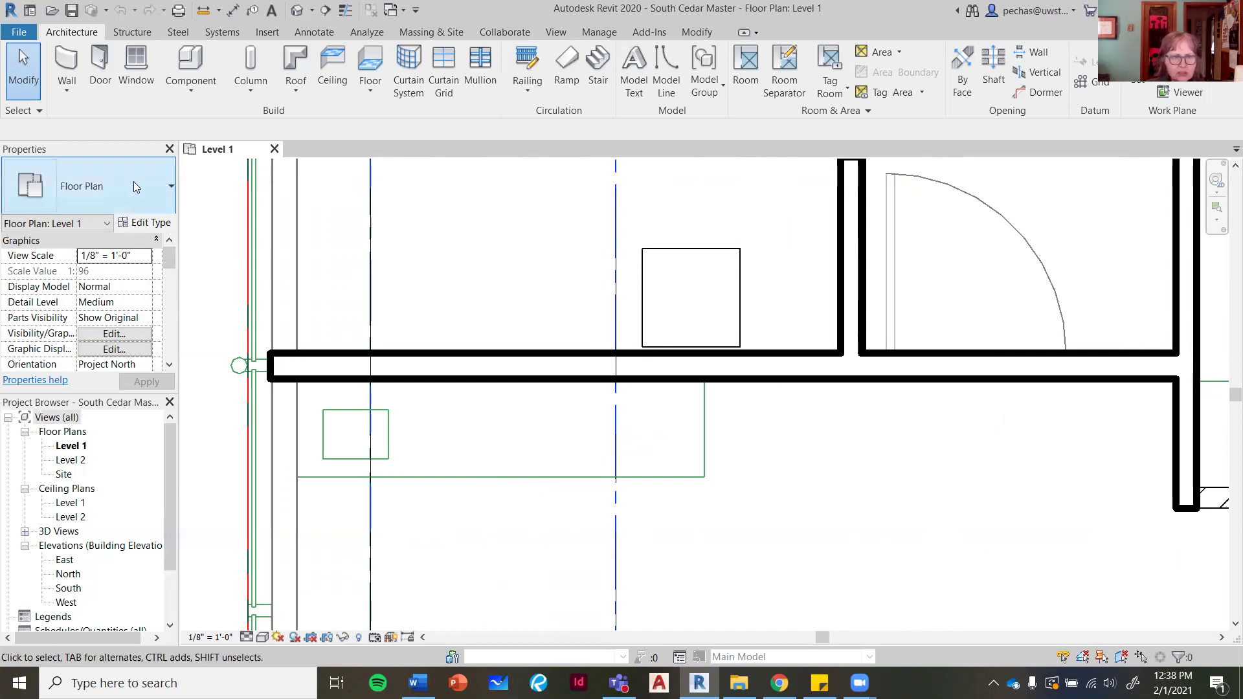
Start placing a component and browse the family library to Casework > Base Cabinets.
{"action": "left_click", "coordinate": [202, 89]}
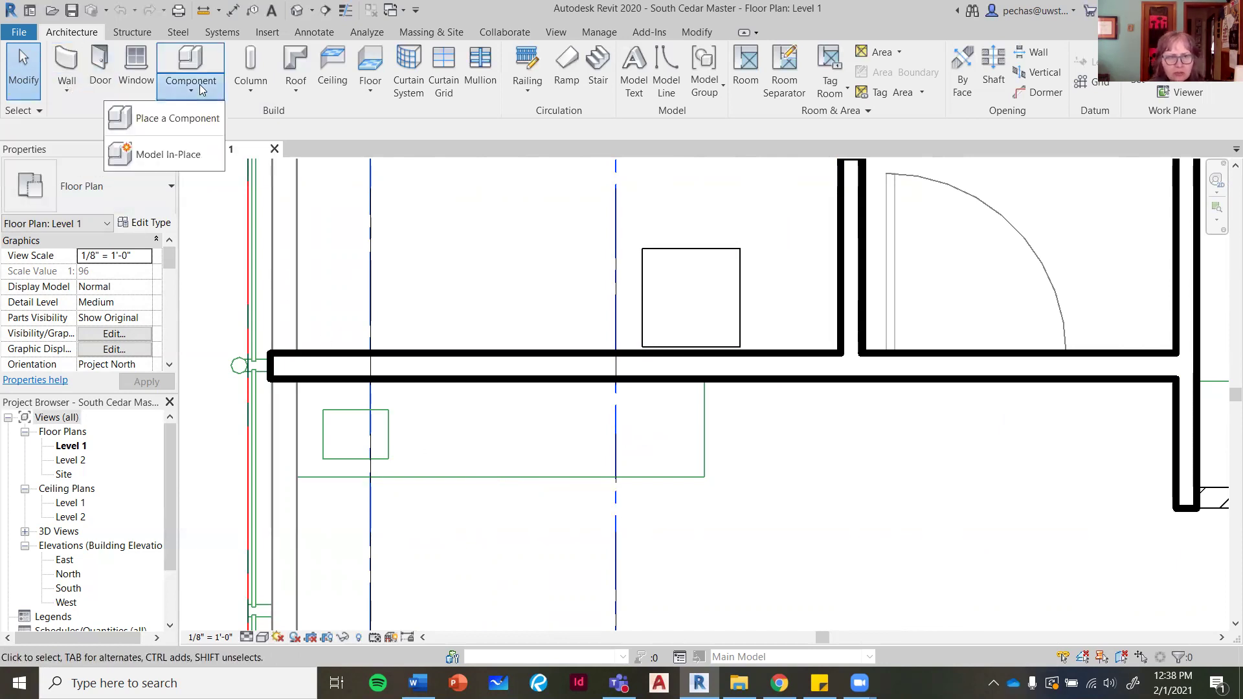
{"action": "left_click", "coordinate": [194, 117]}
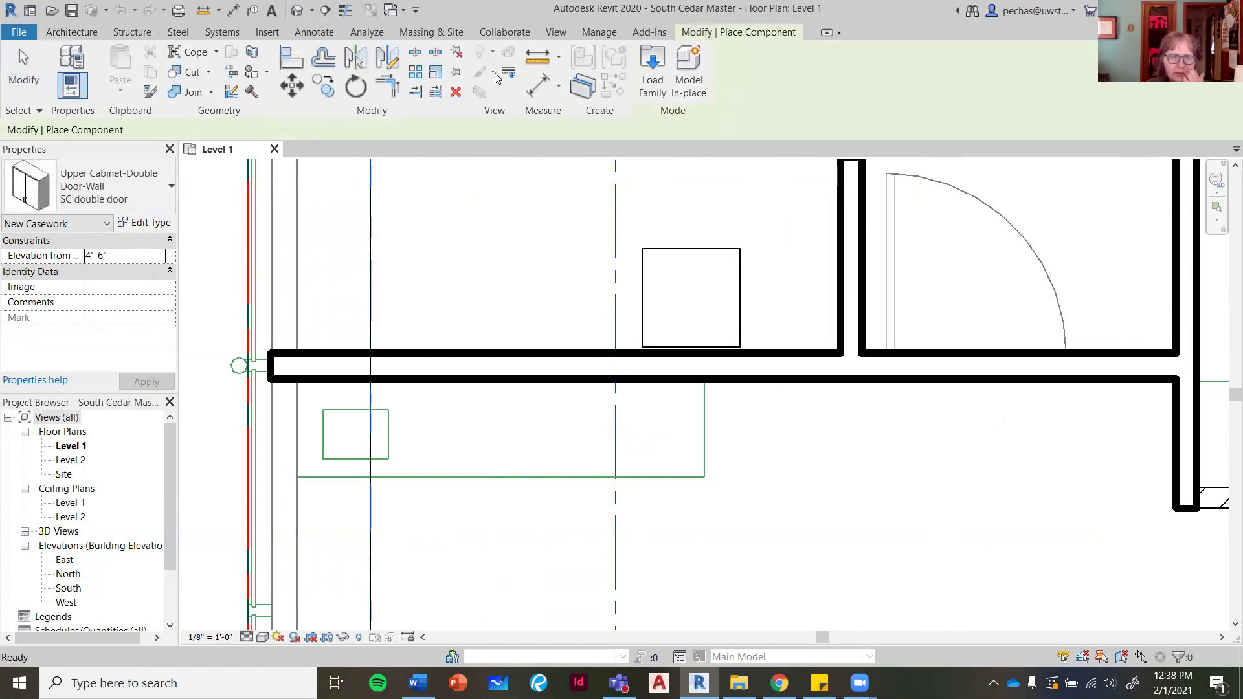
{"action": "left_click", "coordinate": [652, 97]}
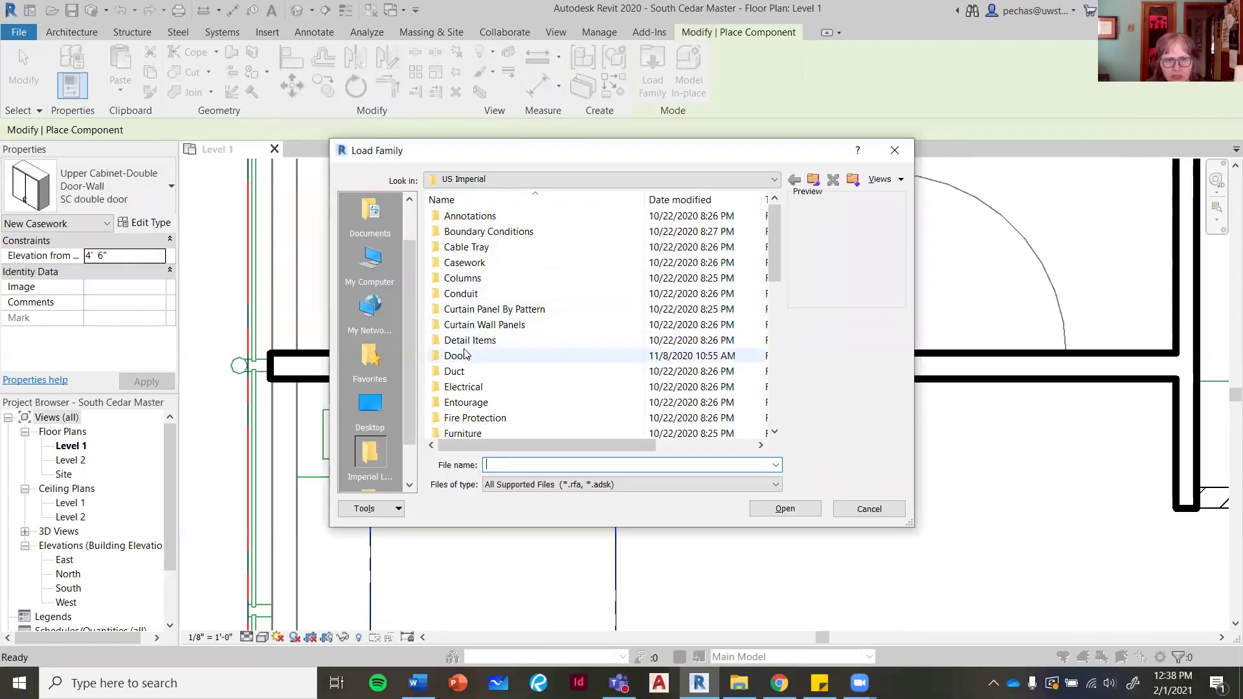
{"action": "double_click", "coordinate": [473, 263]}
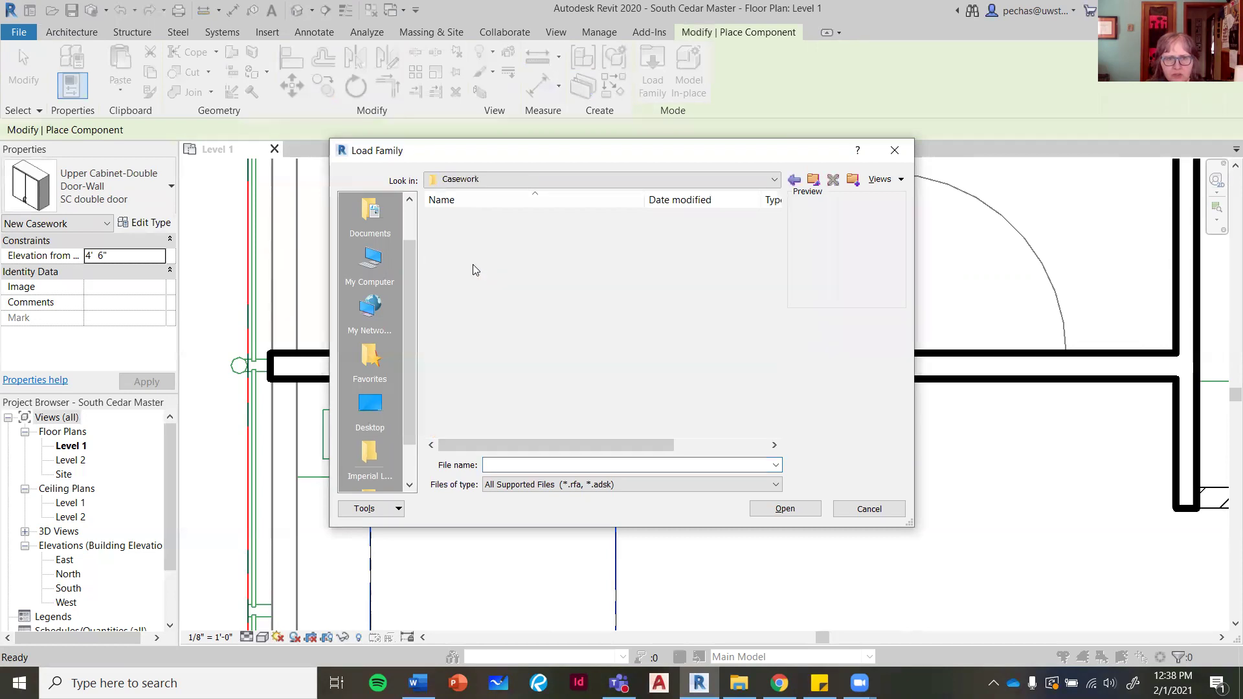
{"action": "double_click", "coordinate": [492, 216]}
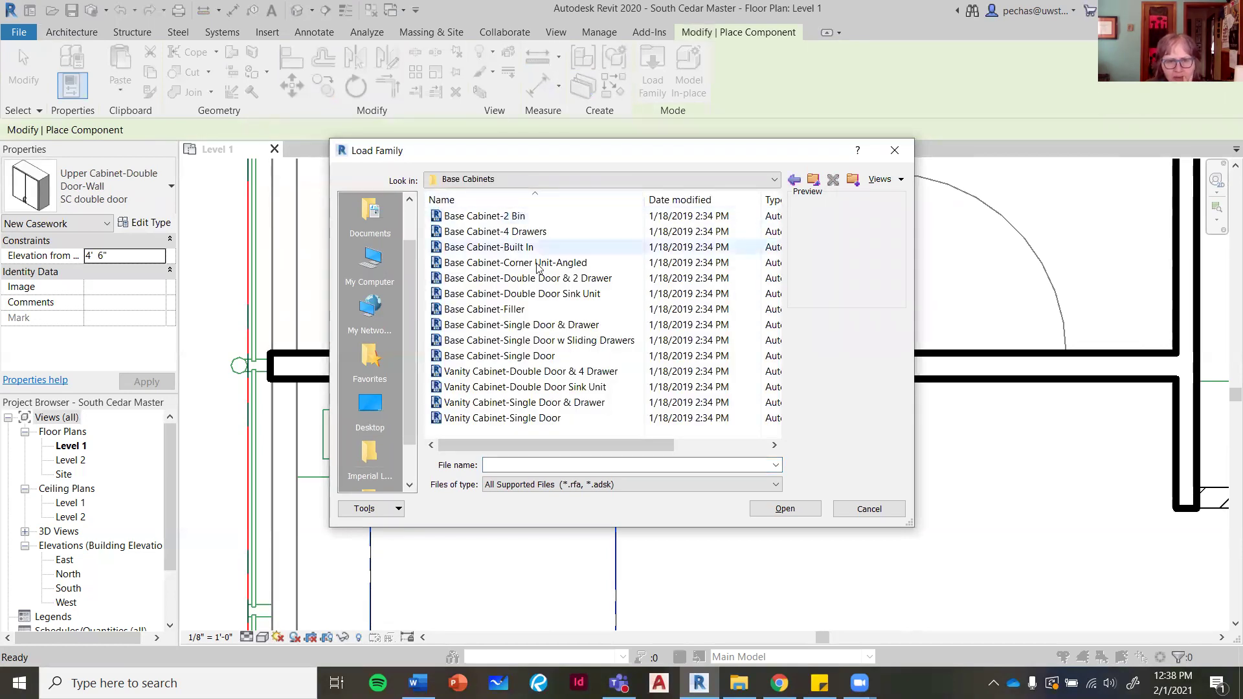
Preview the base cabinet families, then load Base Cabinet-Single Door.rfa.
{"action": "left_click", "coordinate": [516, 262]}
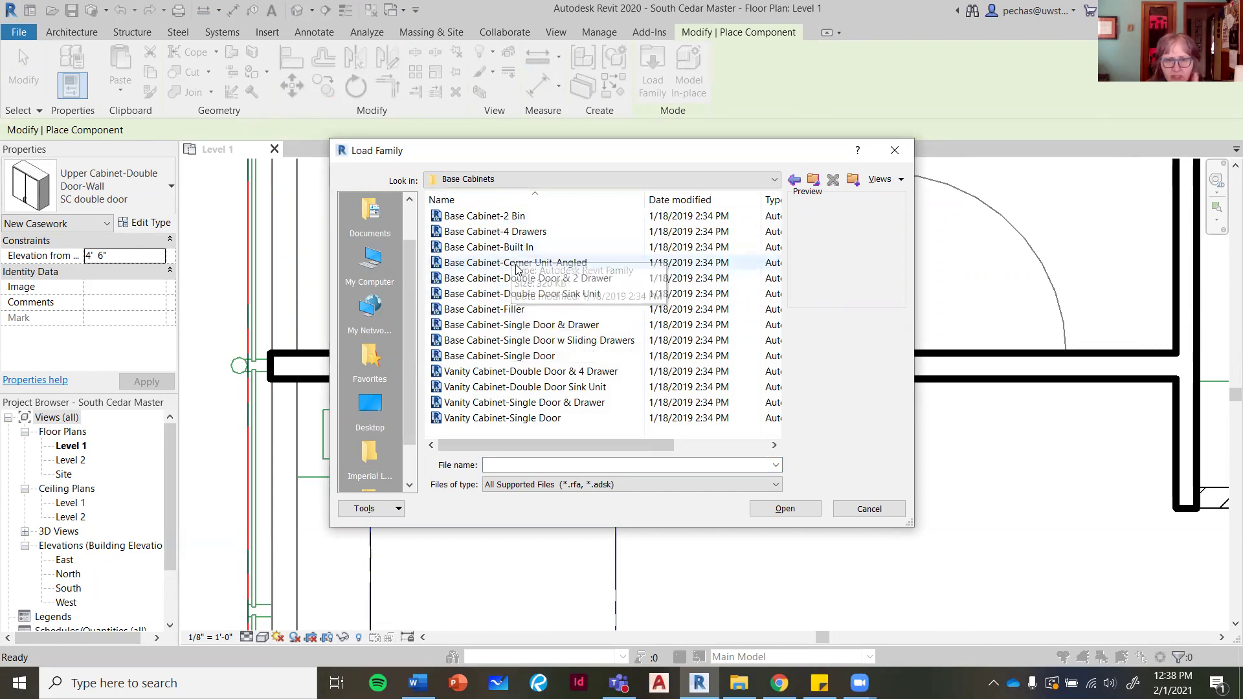
{"action": "left_click", "coordinate": [517, 279]}
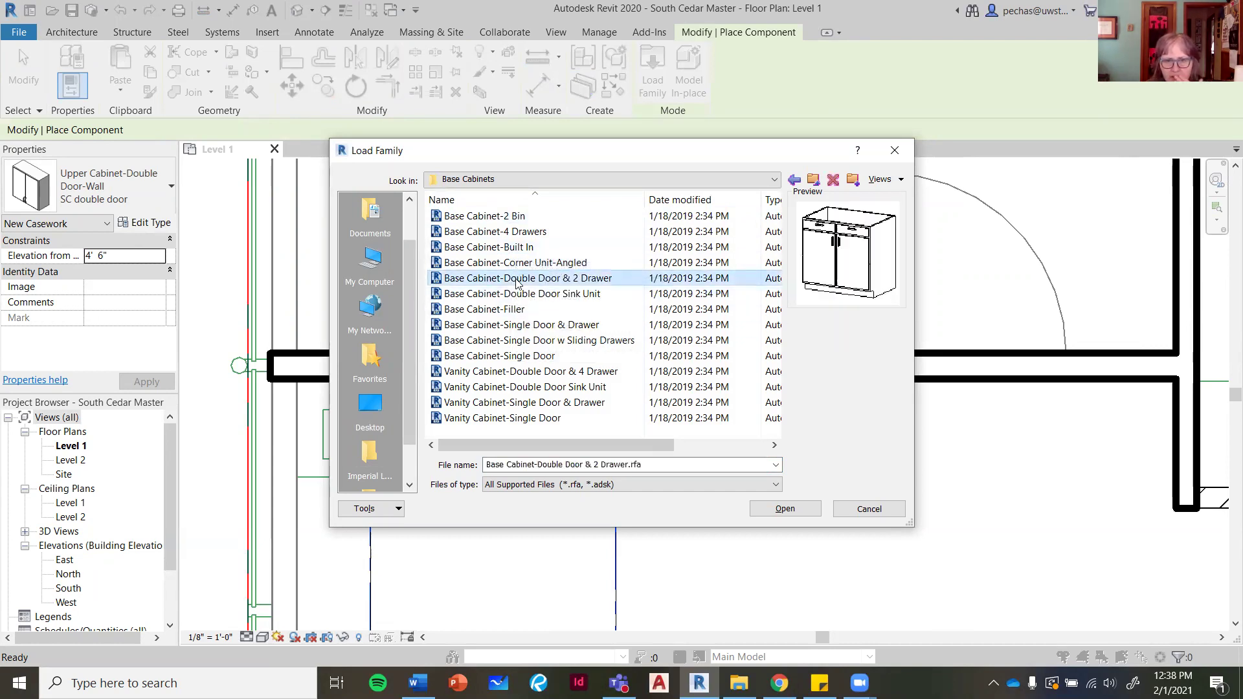
{"action": "left_click", "coordinate": [518, 297]}
{"action": "left_click", "coordinate": [517, 310]}
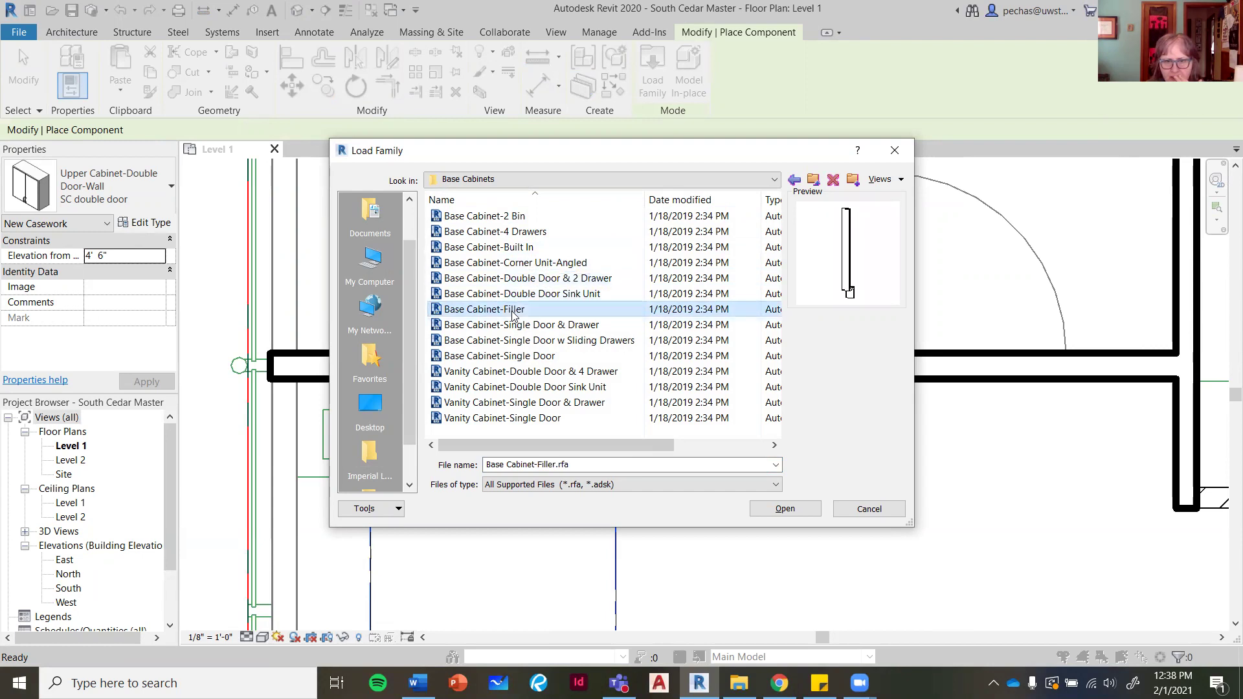
{"action": "left_click", "coordinate": [514, 340]}
{"action": "left_click", "coordinate": [518, 326]}
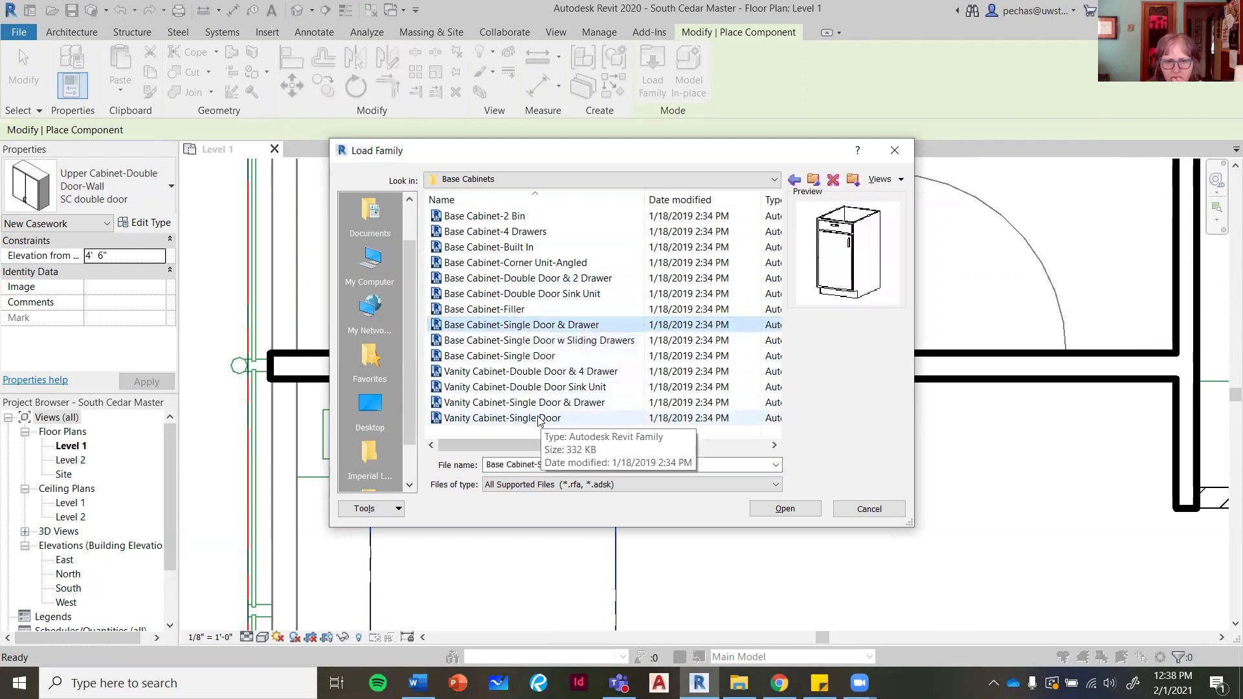
{"action": "left_click", "coordinate": [524, 358]}
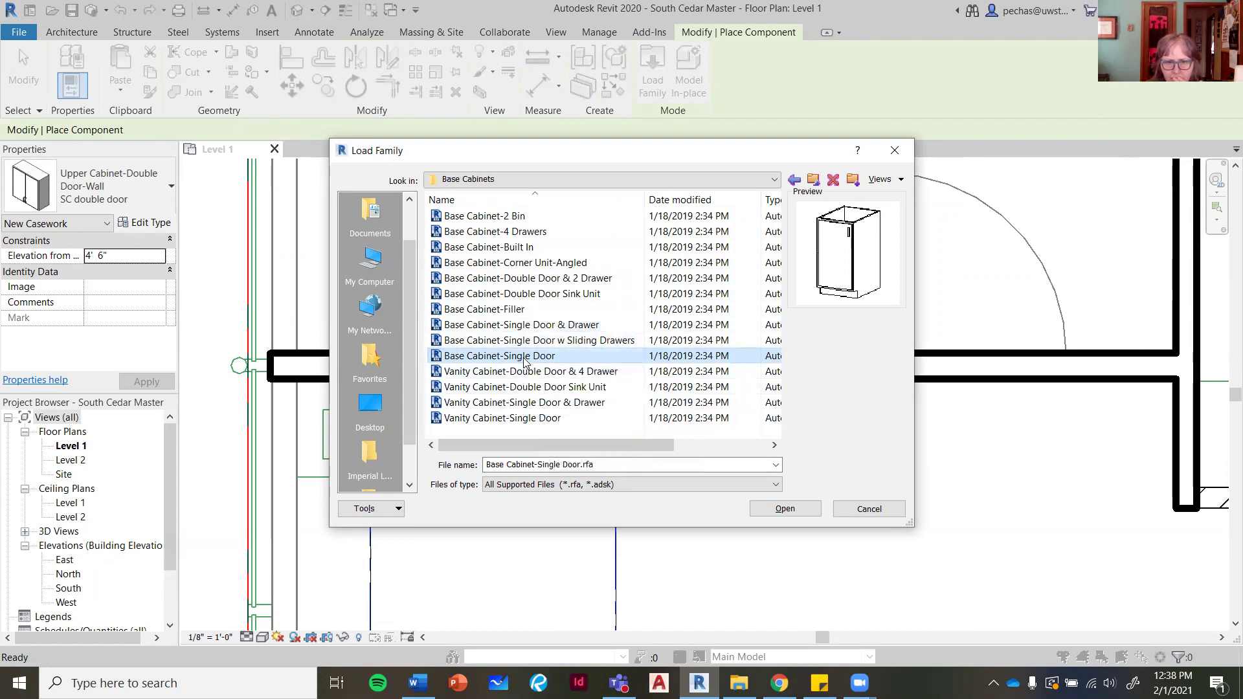
{"action": "left_click", "coordinate": [801, 513]}
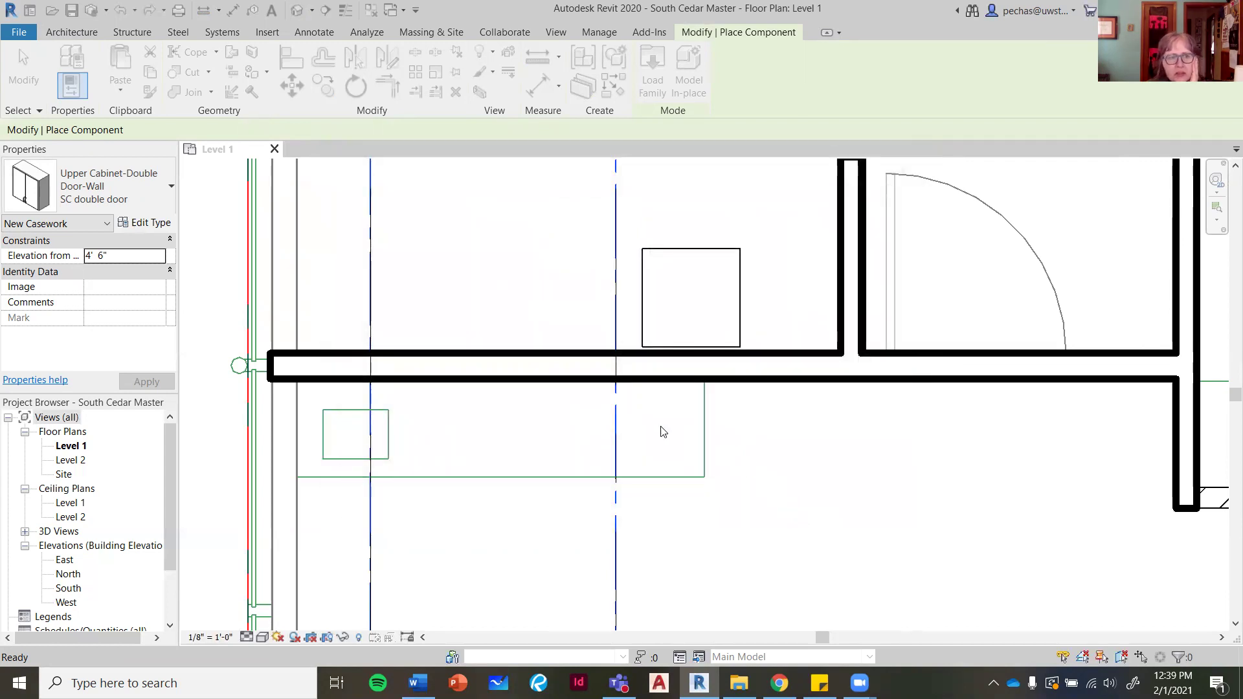
Duplicate the 24" cabinet type as a new type named SC 24" door.
{"action": "left_click", "coordinate": [143, 226]}
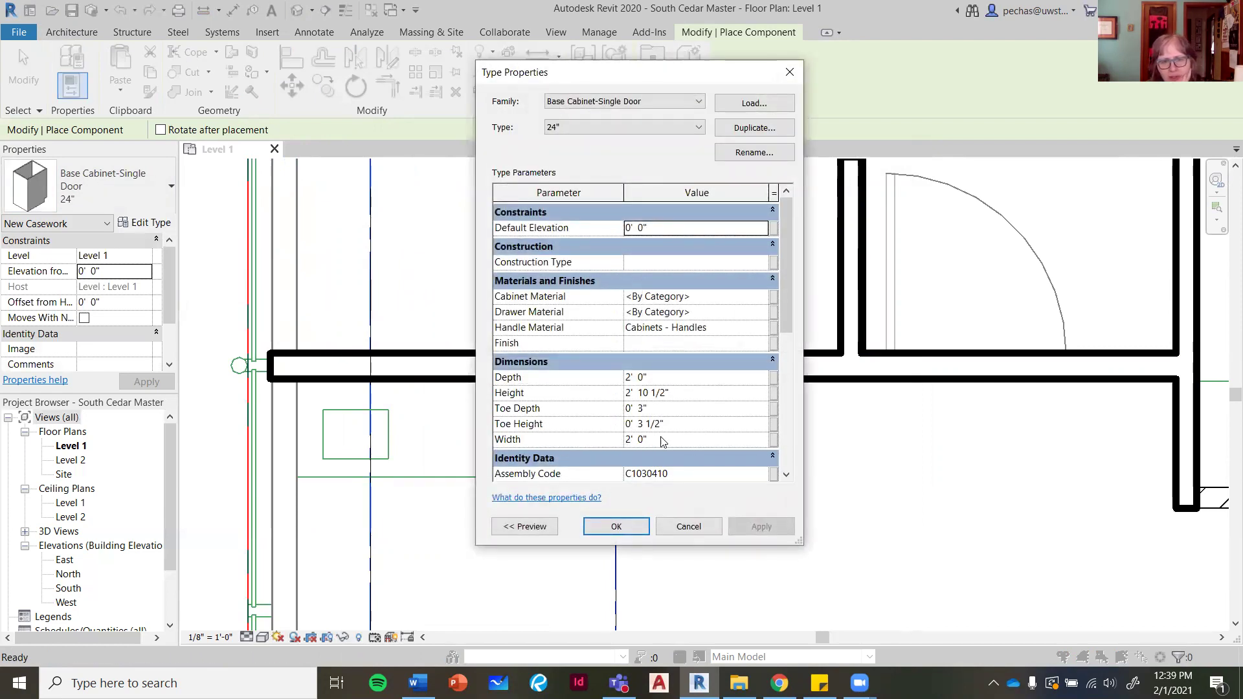
{"action": "left_click", "coordinate": [644, 392]}
{"action": "left_click", "coordinate": [644, 392]}
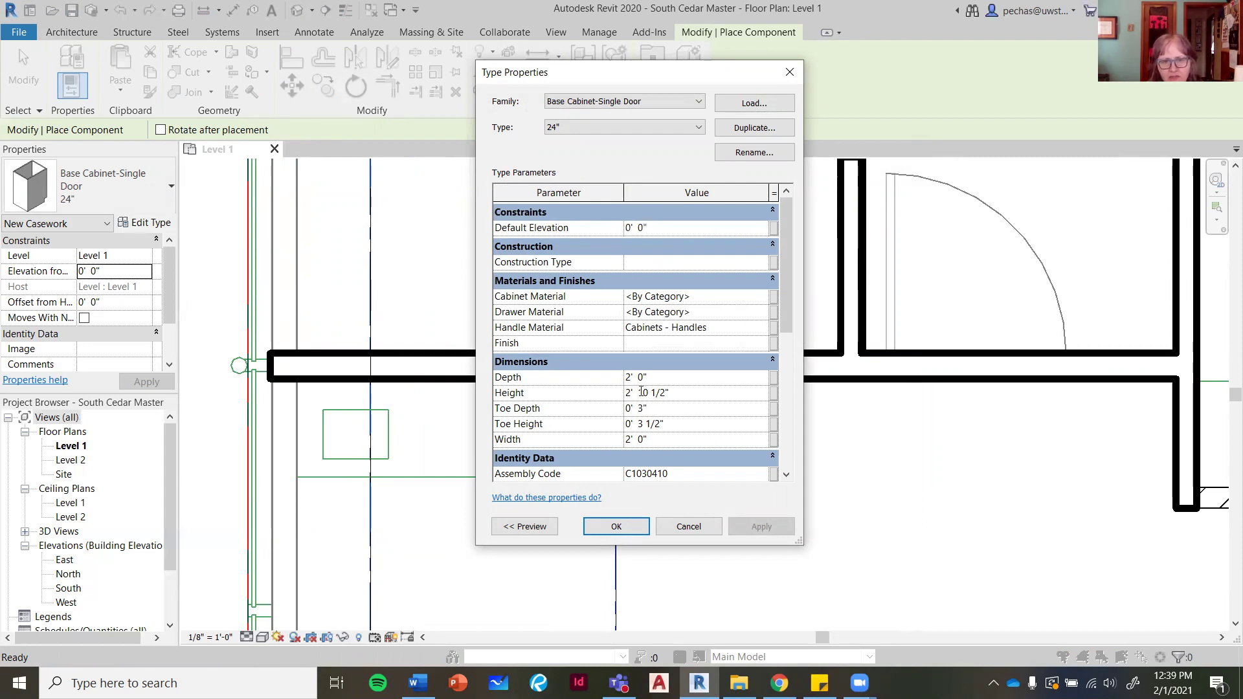
{"action": "left_click", "coordinate": [753, 127]}
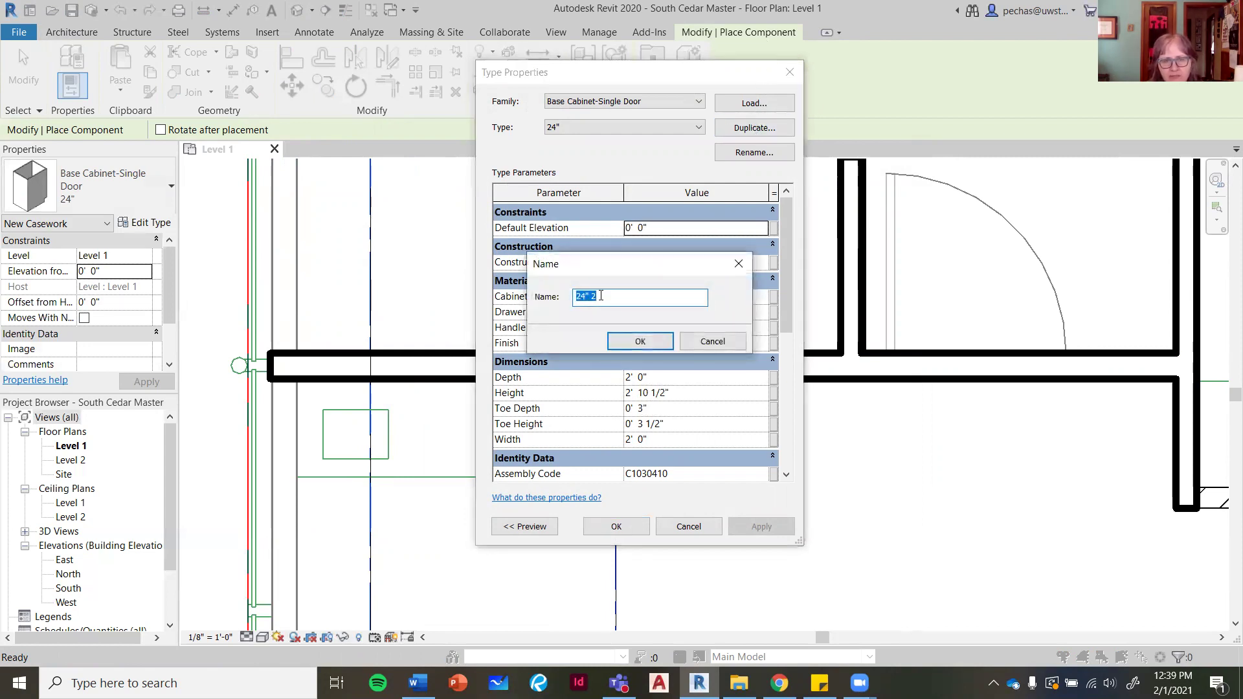
{"action": "type", "text": "SC"}
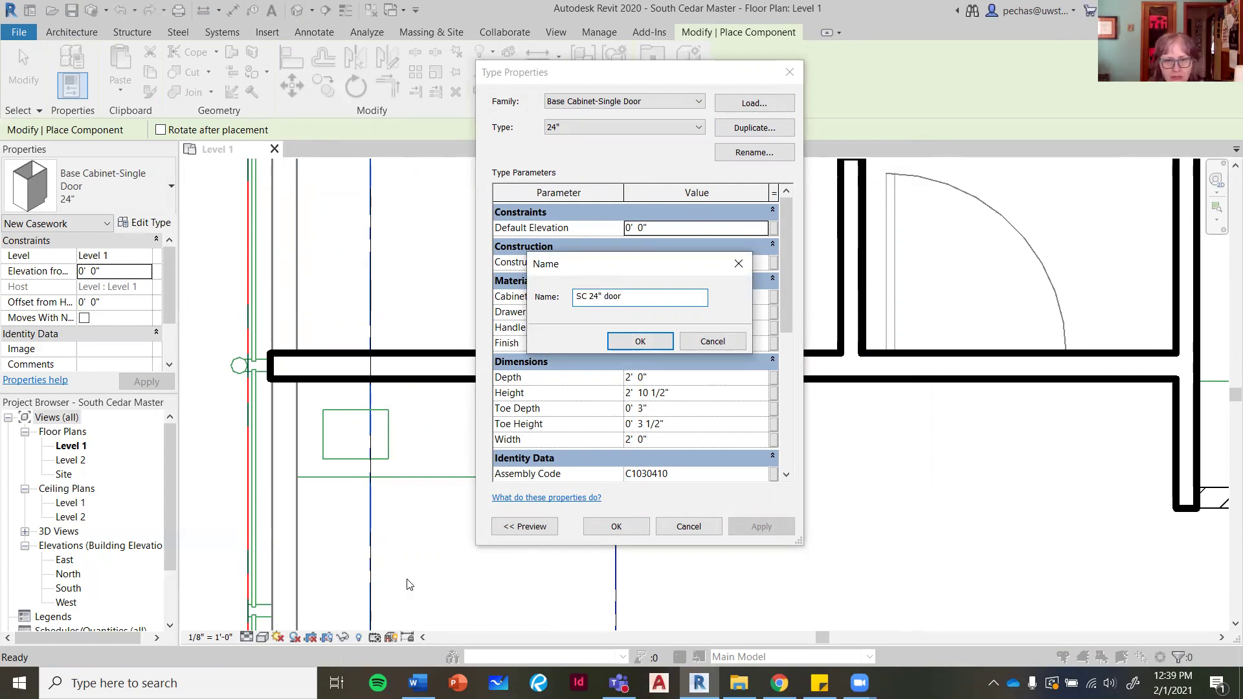
{"action": "left_click", "coordinate": [644, 343]}
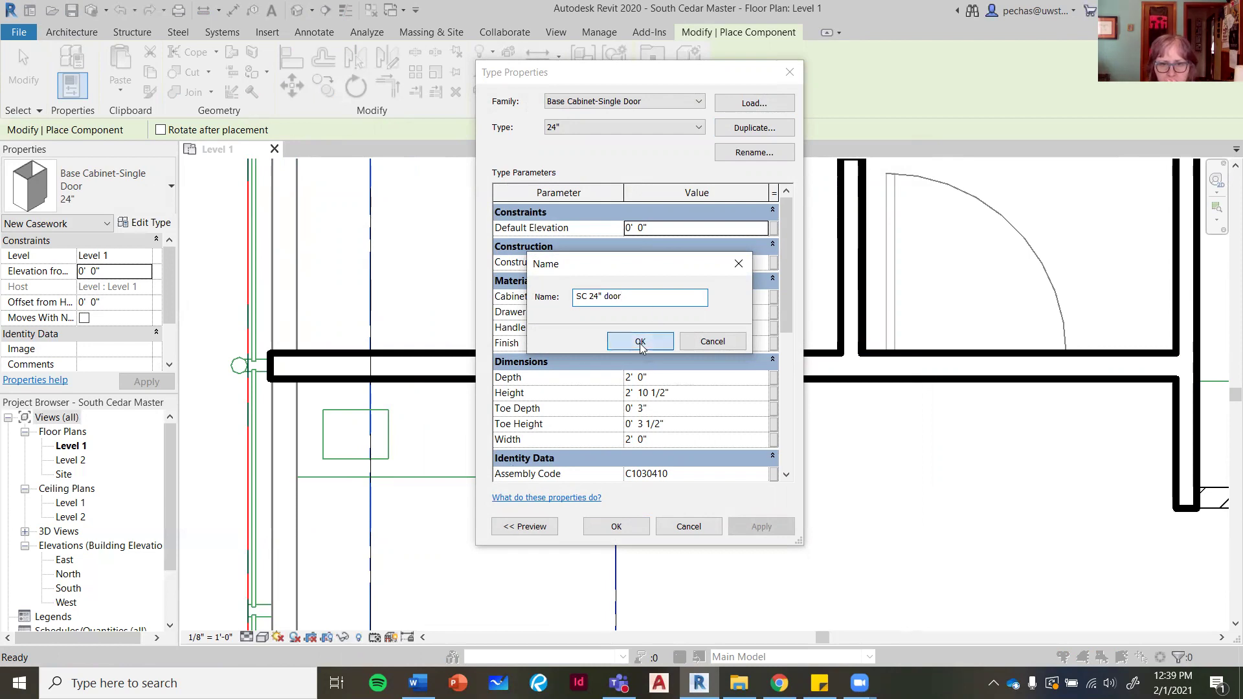
Give the SC 24" door type a 2' 8 1/2" height with 4" toe depth and toe height.
{"action": "double_click", "coordinate": [642, 392]}
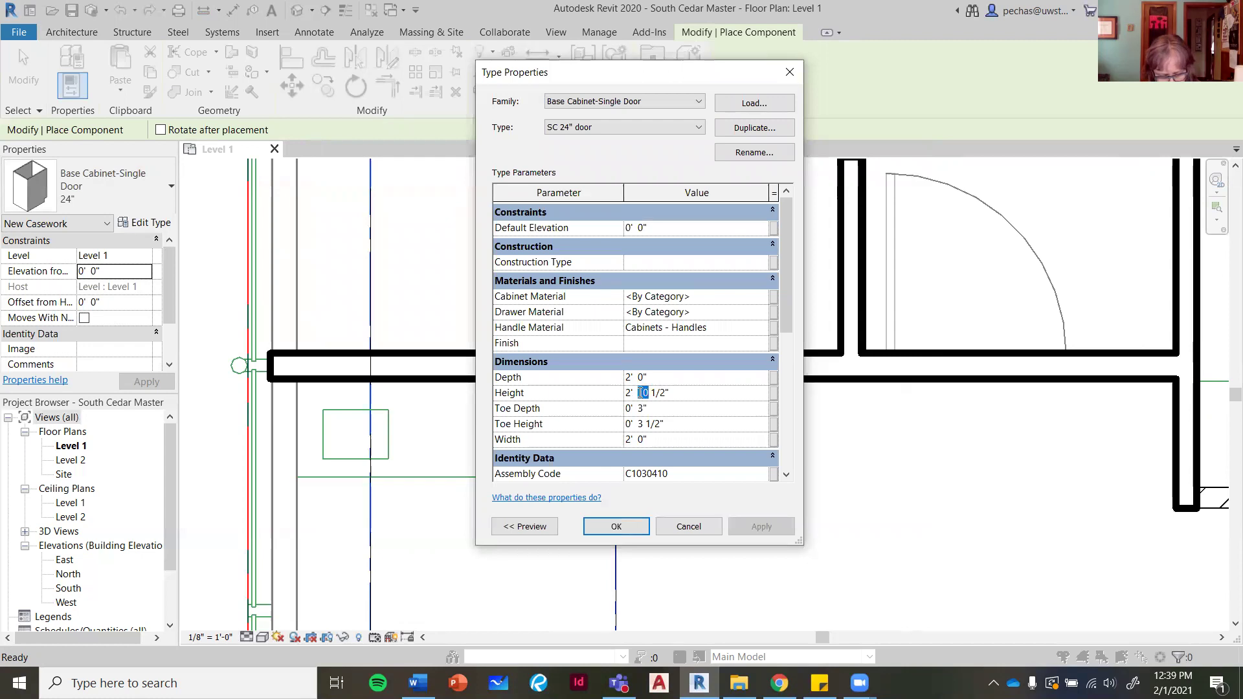
{"action": "key", "text": "BackSpace"}
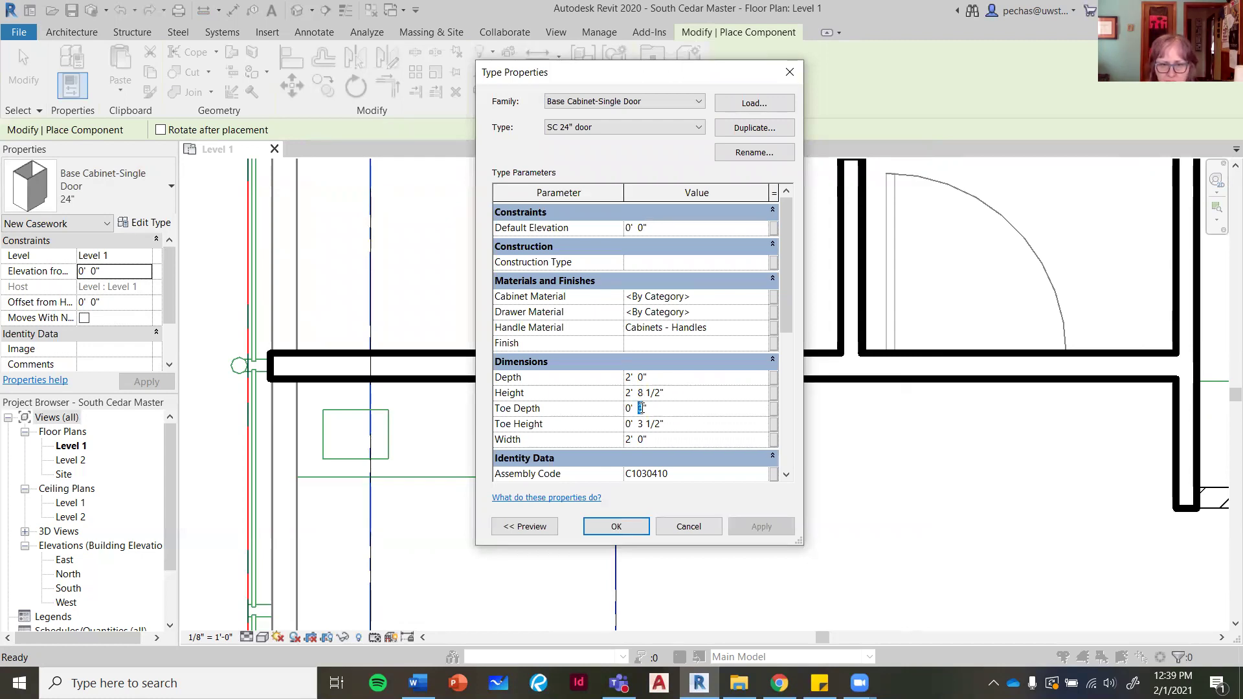
{"action": "type", "text": "4"}
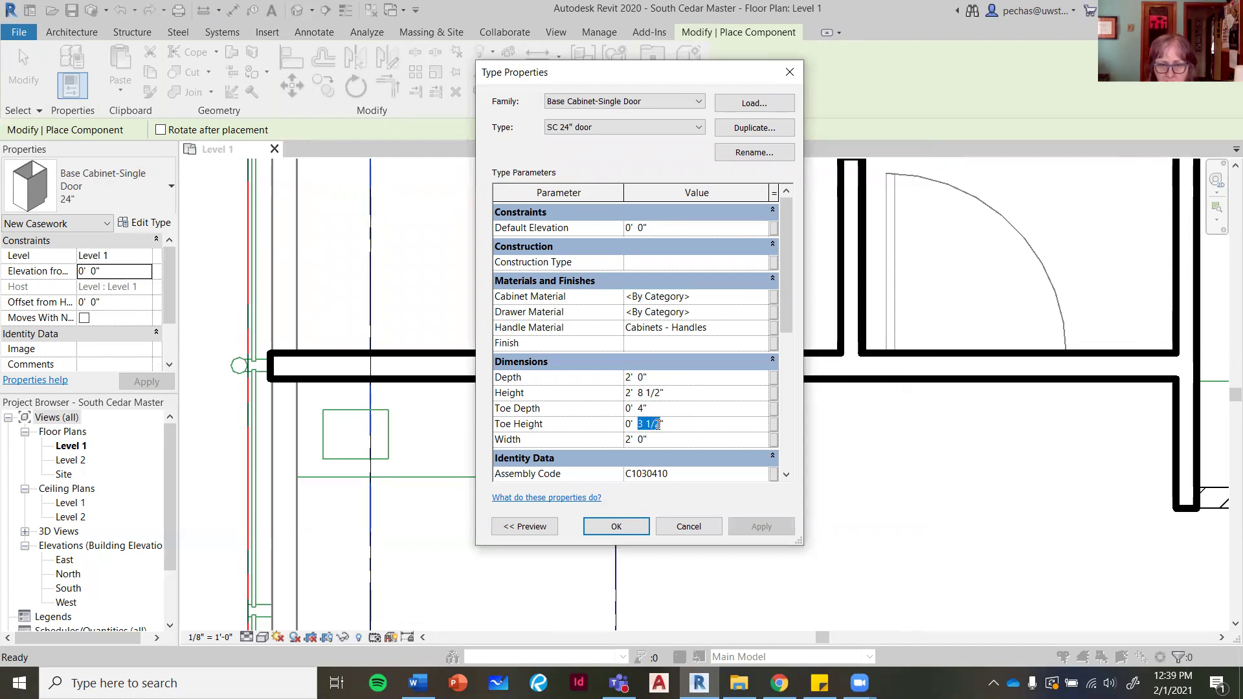
{"action": "type", "text": "4"}
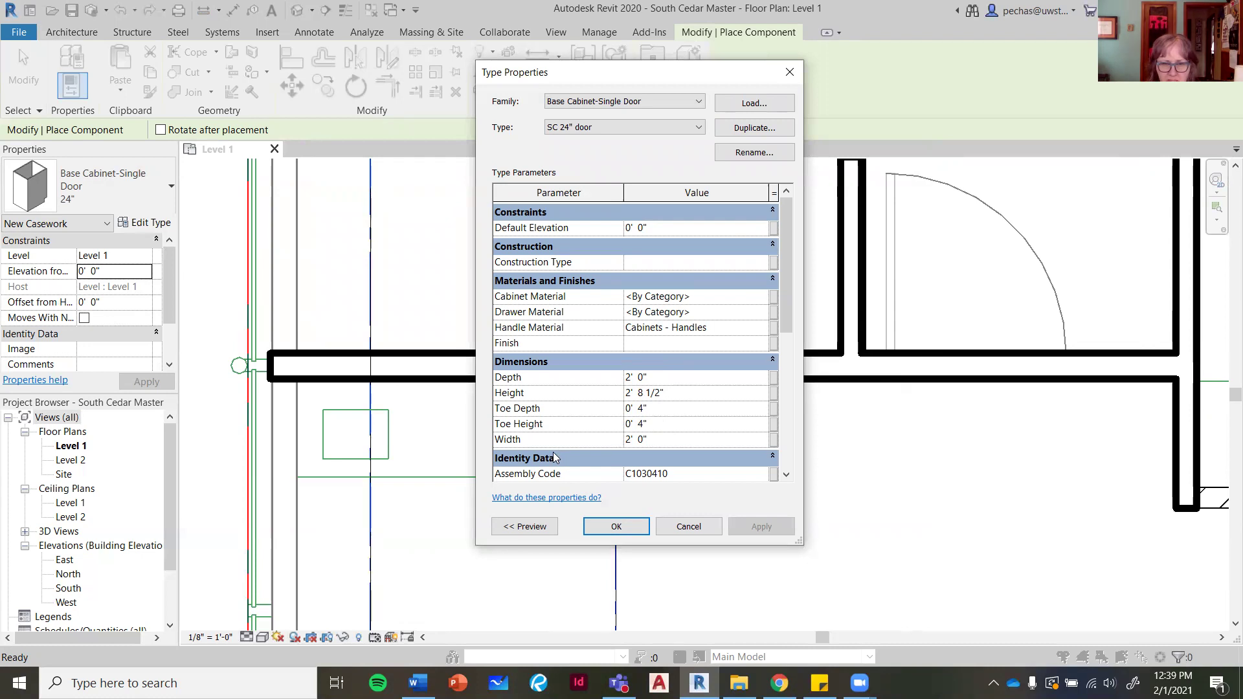
{"action": "left_click", "coordinate": [634, 528]}
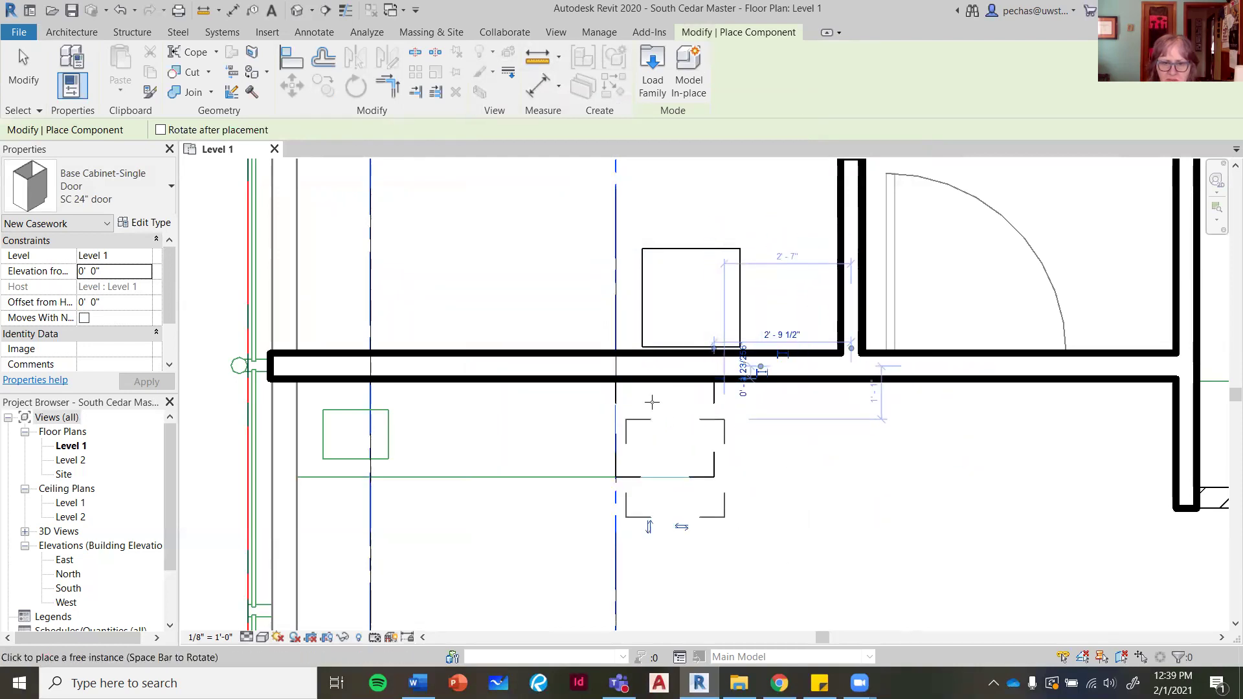
Place two SC 24" door base cabinets side by side against the lower wall face.
{"action": "left_click", "coordinate": [662, 437]}
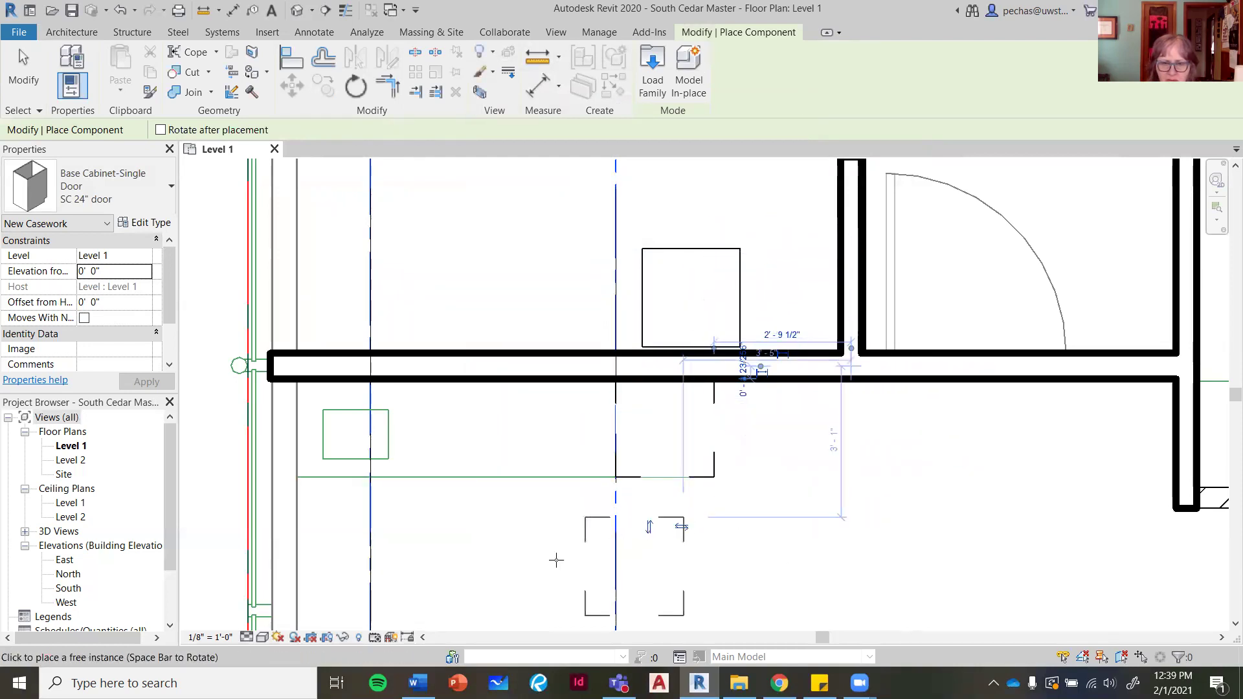
{"action": "right_click", "coordinate": [493, 526]}
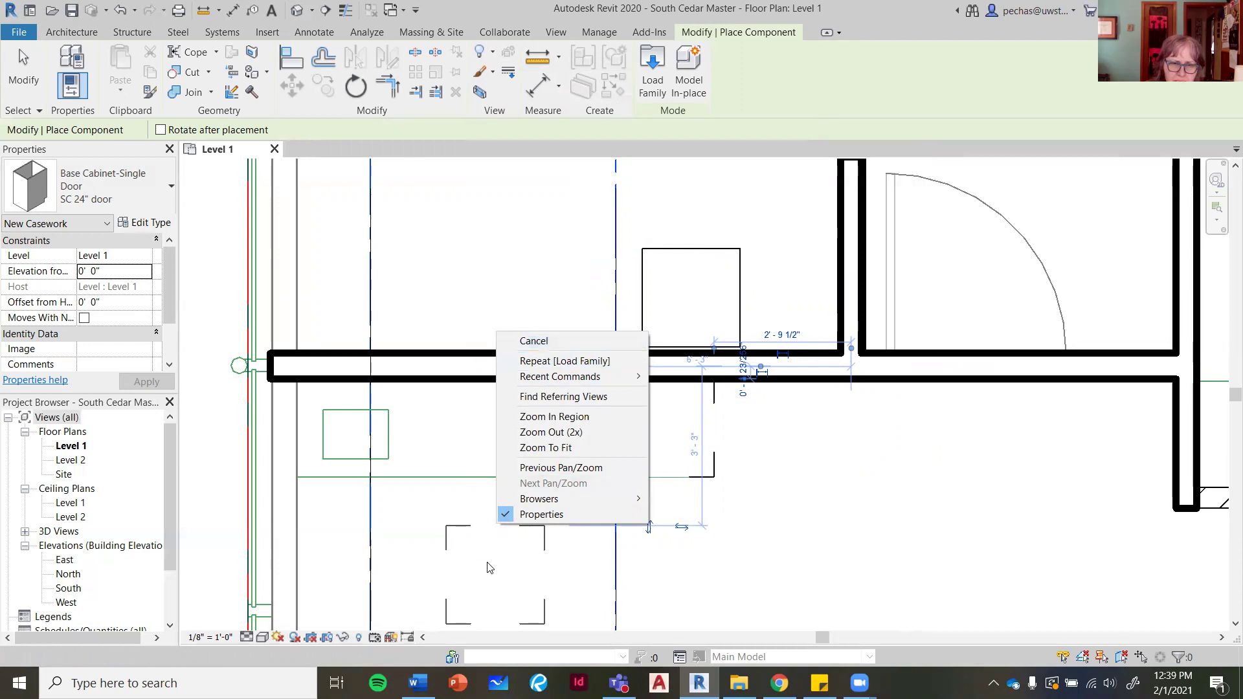
{"action": "left_click", "coordinate": [469, 575]}
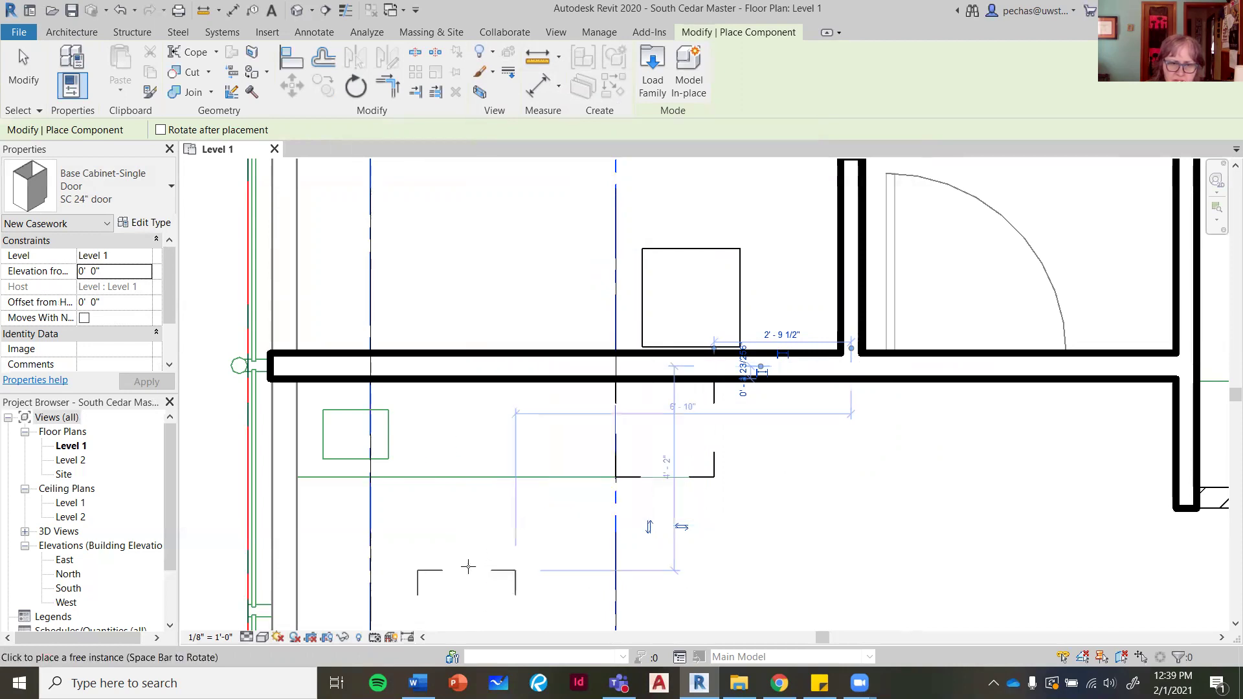
{"action": "left_click", "coordinate": [561, 382]}
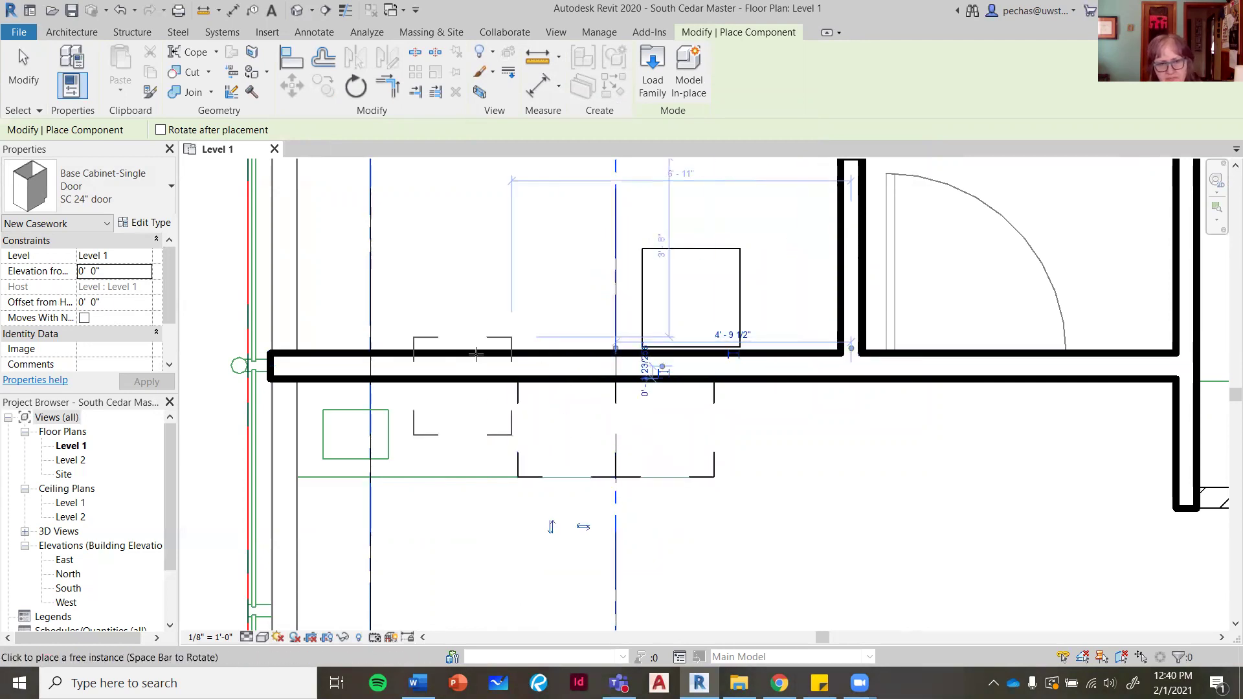
{"action": "key", "text": "Escape"}
{"action": "key", "text": "Escape"}
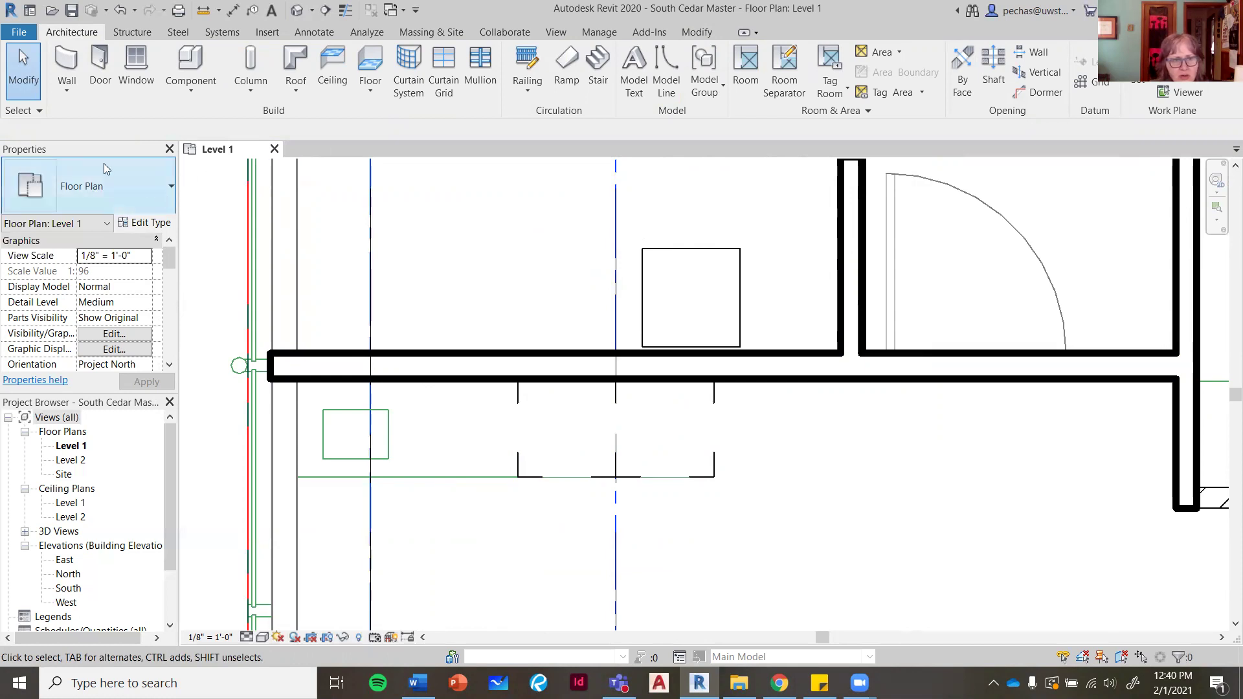
Load the Base Cabinet-4 Drawers family for component placement.
{"action": "left_click", "coordinate": [204, 91]}
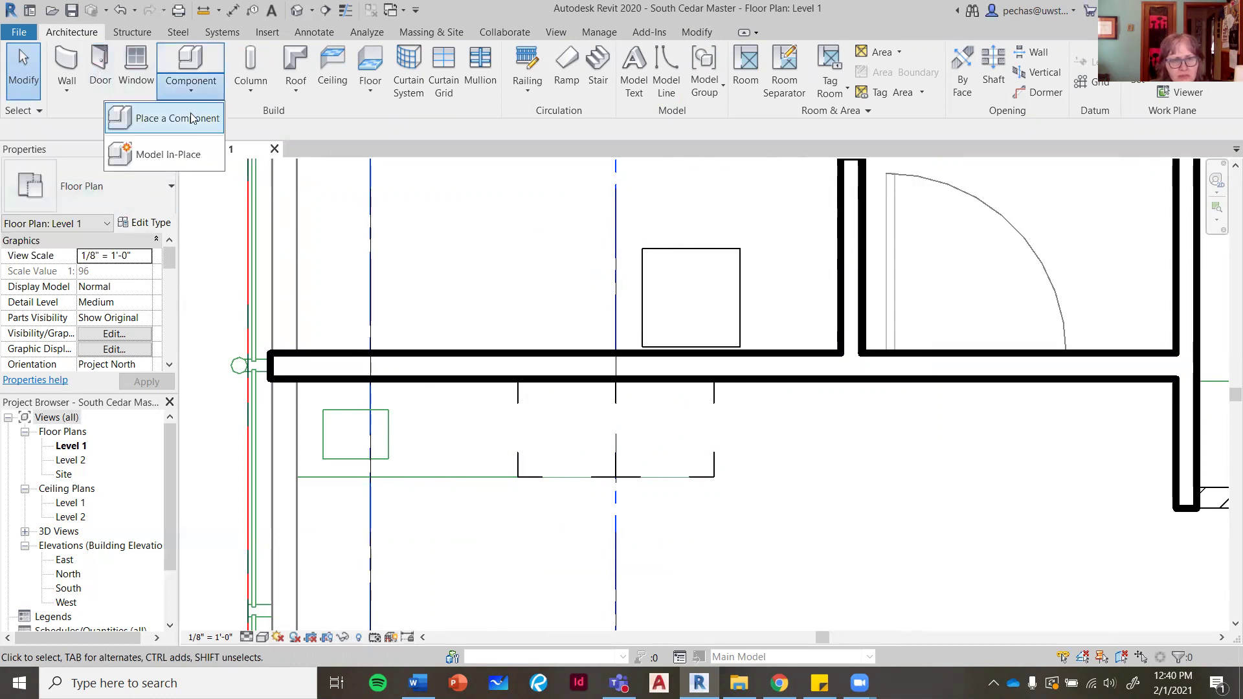
{"action": "left_click", "coordinate": [194, 114]}
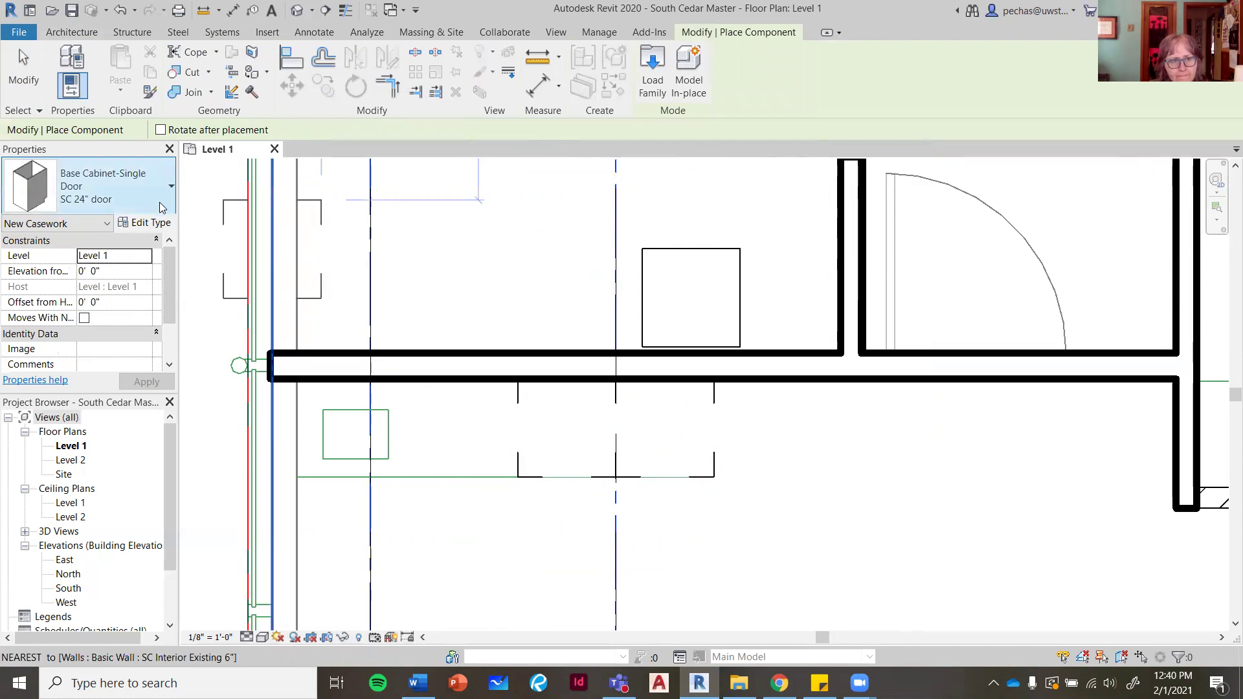
{"action": "left_click", "coordinate": [654, 71]}
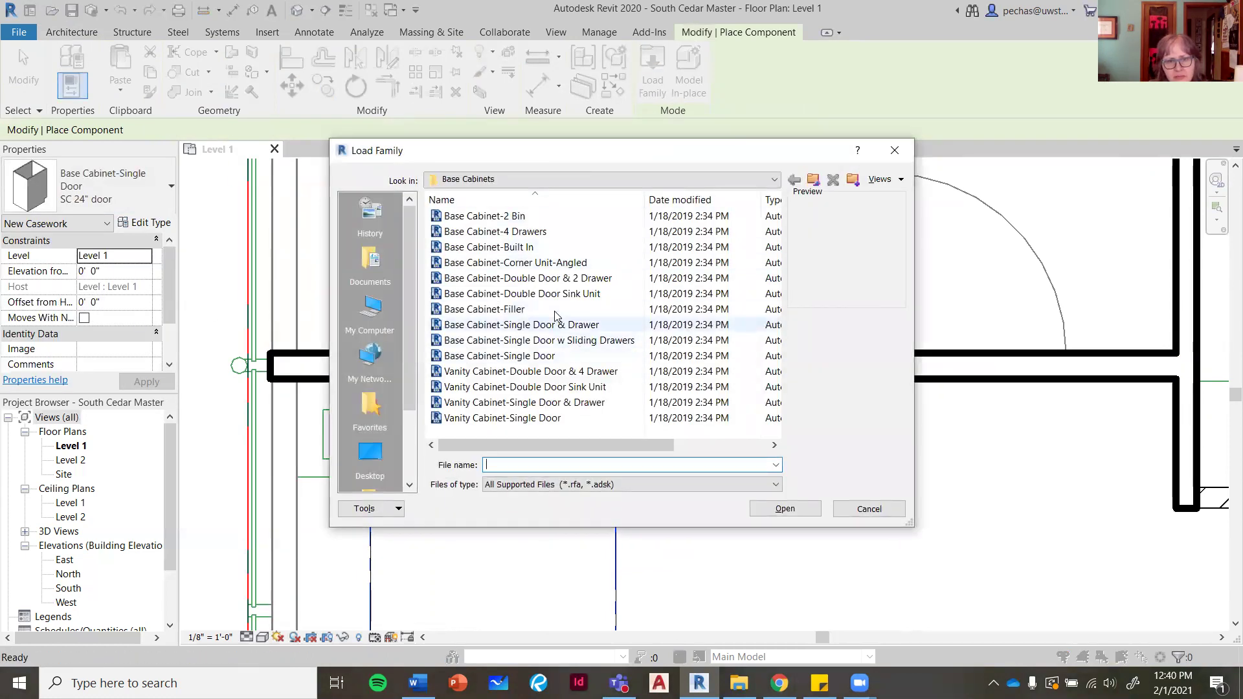
{"action": "left_click", "coordinate": [531, 231]}
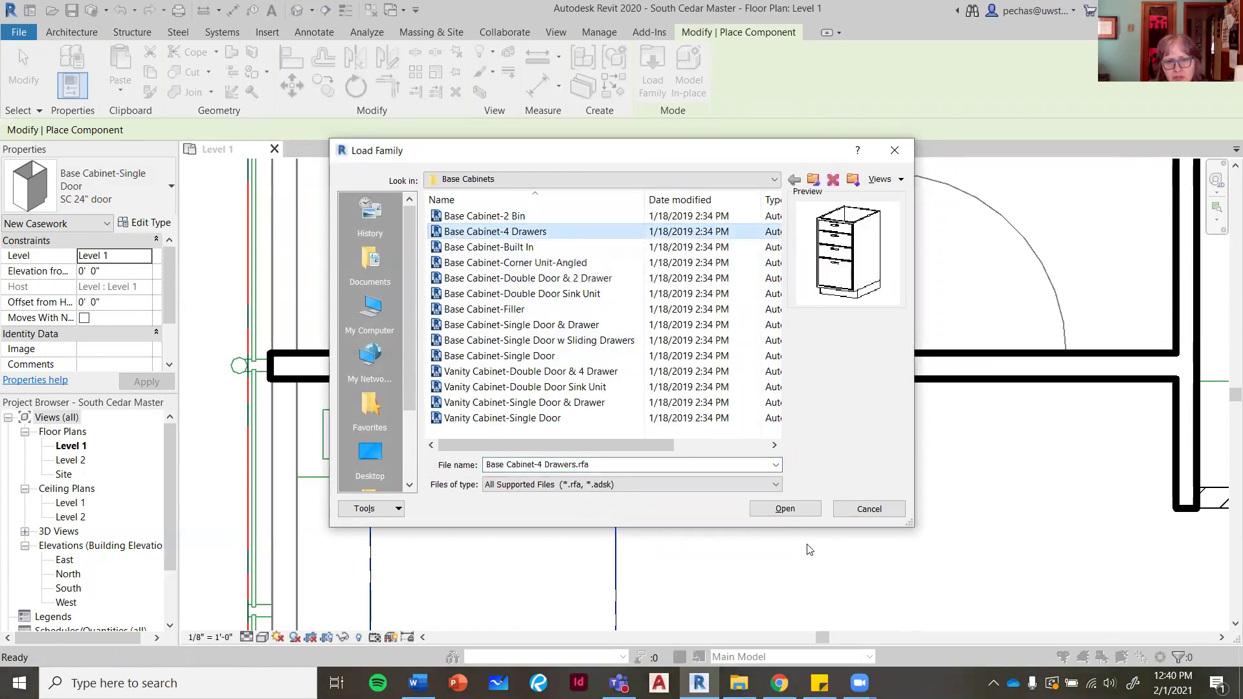
{"action": "left_click", "coordinate": [784, 509]}
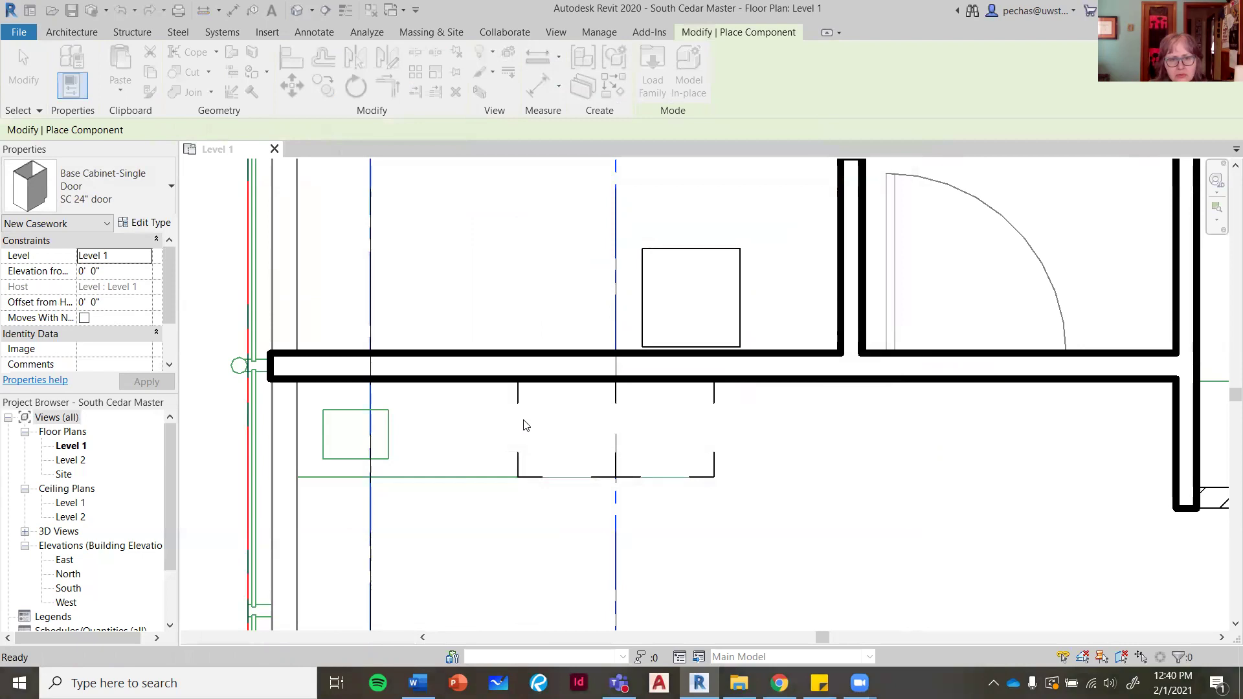
Duplicate the 18" drawer type as SC 24" drawers.
{"action": "left_click", "coordinate": [143, 222]}
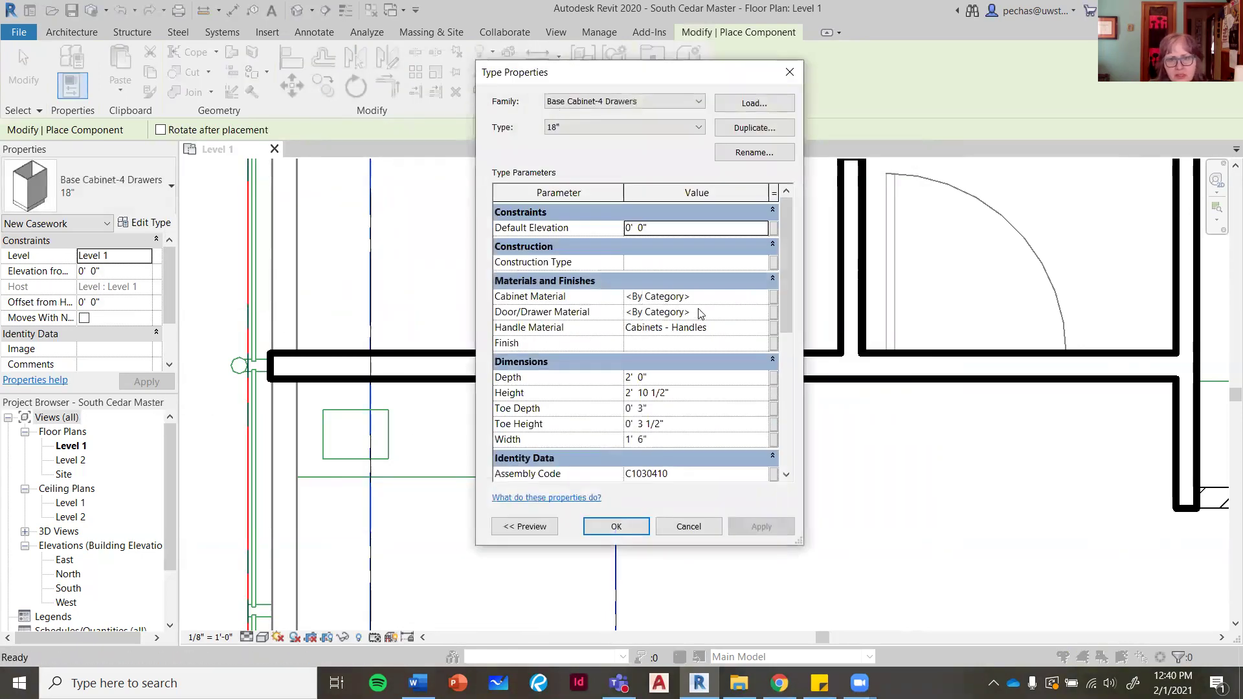
{"action": "left_click", "coordinate": [755, 128]}
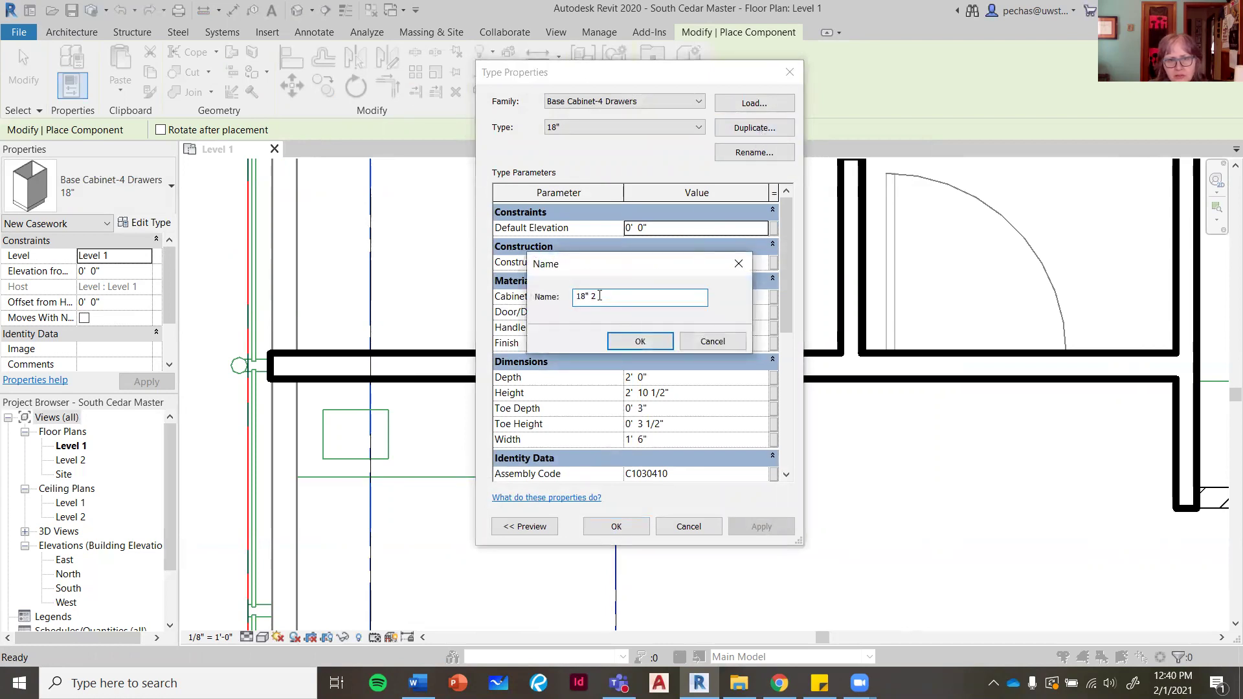
{"action": "type", "text": "SC 24\" drawers"}
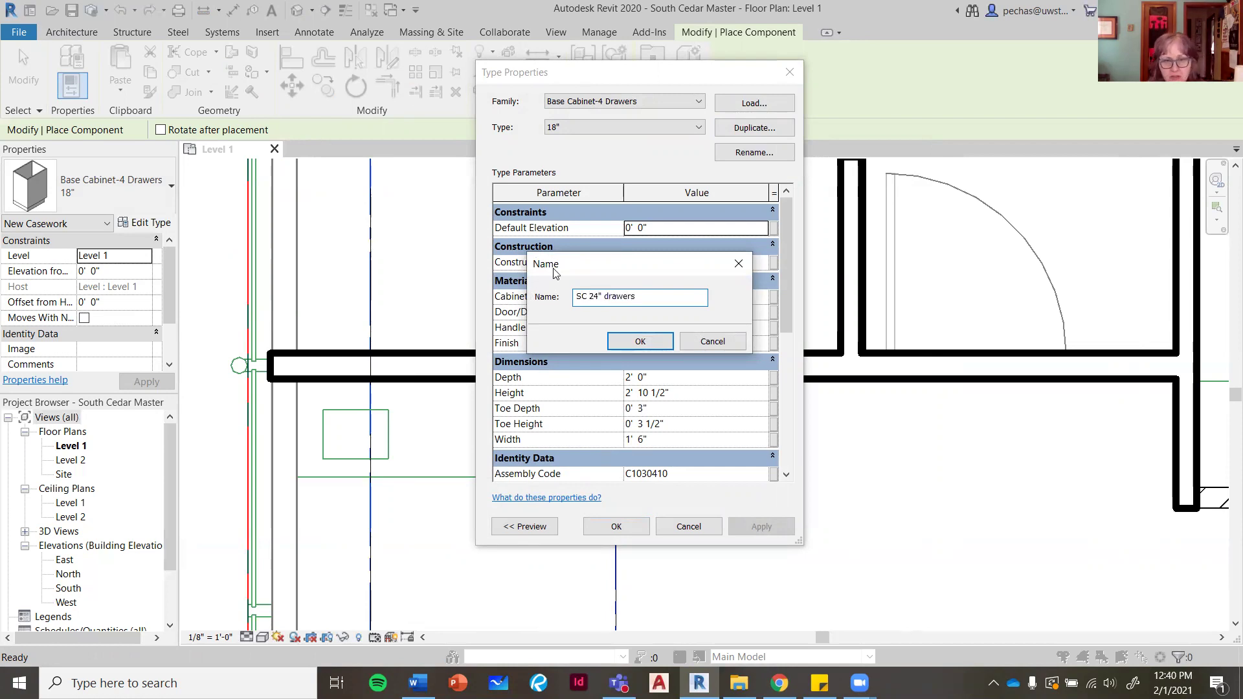
{"action": "left_click", "coordinate": [640, 341]}
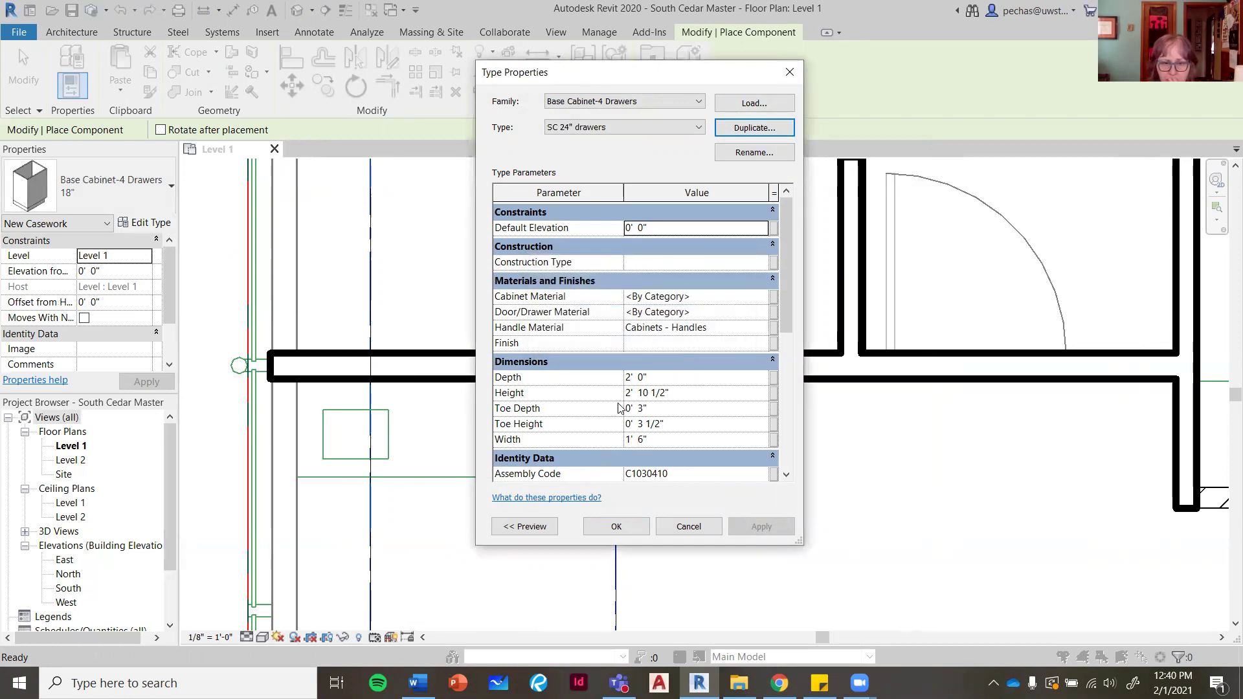
Give SC 24" drawers a 2' 8 1/2" height, 4" toe, and 2' 0" width.
{"action": "left_click", "coordinate": [642, 393]}
{"action": "left_click", "coordinate": [640, 393]}
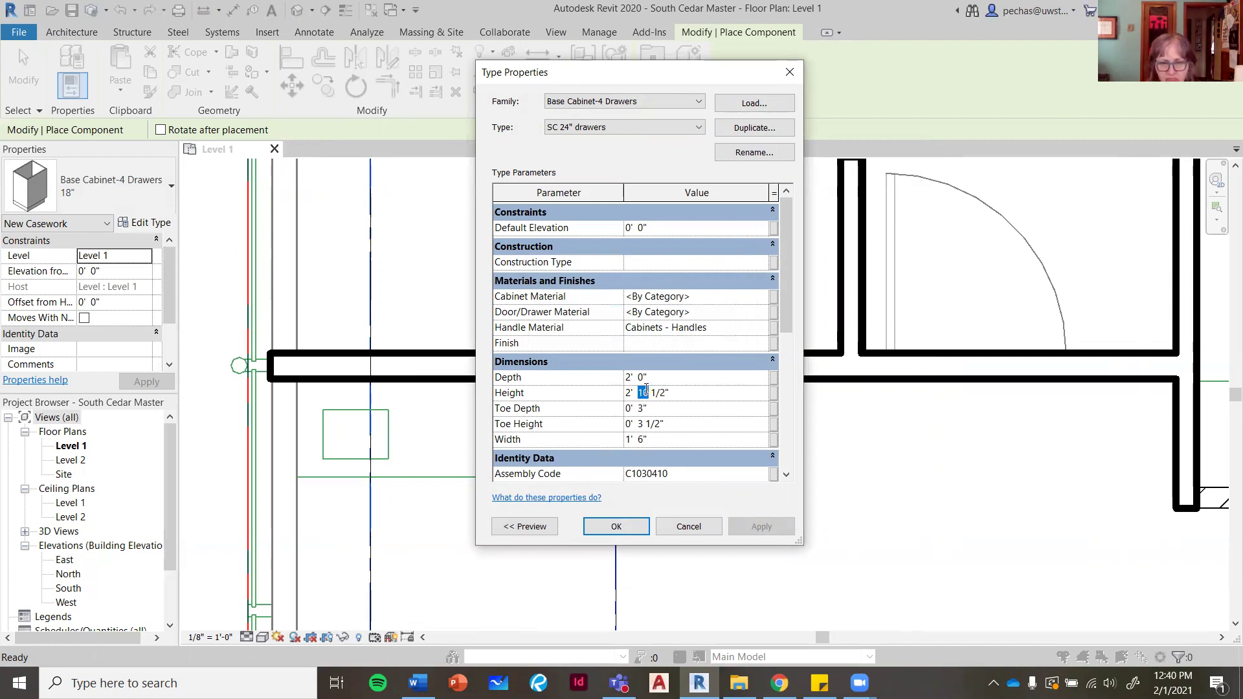
{"action": "type", "text": "8"}
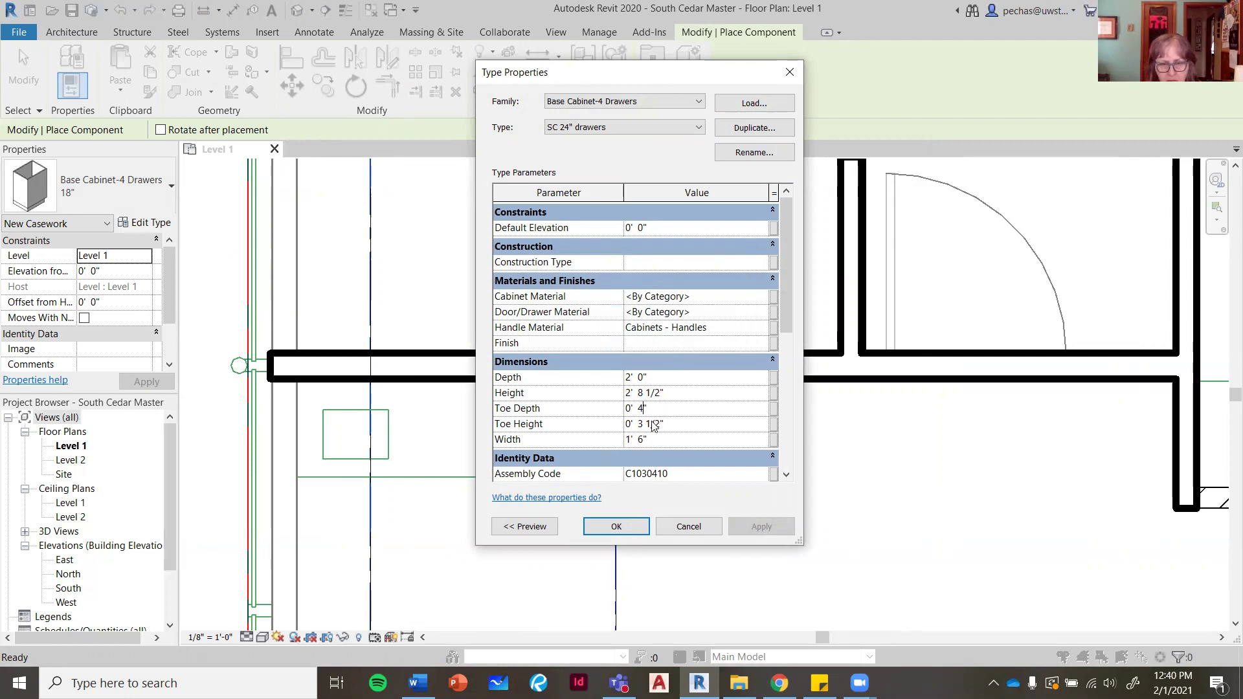
{"action": "left_click", "coordinate": [640, 424]}
{"action": "double_click", "coordinate": [640, 424]}
{"action": "type", "text": "34"}
{"action": "left_click", "coordinate": [634, 439]}
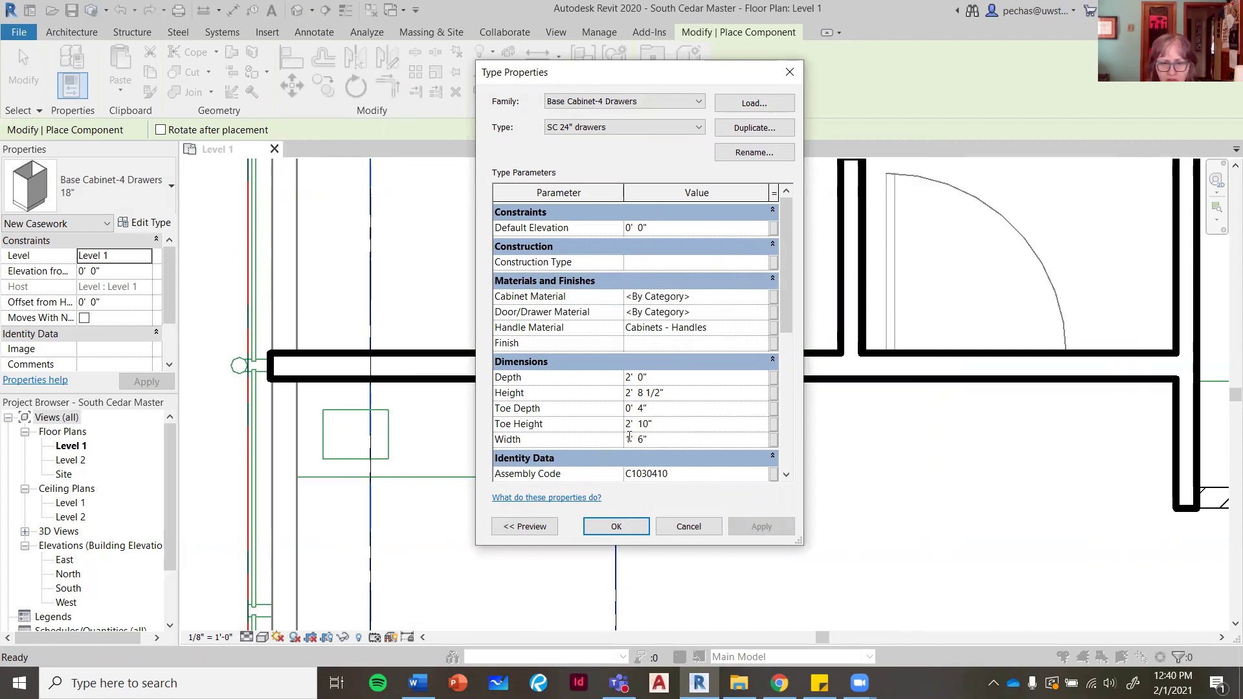
{"action": "type", "text": "2"}
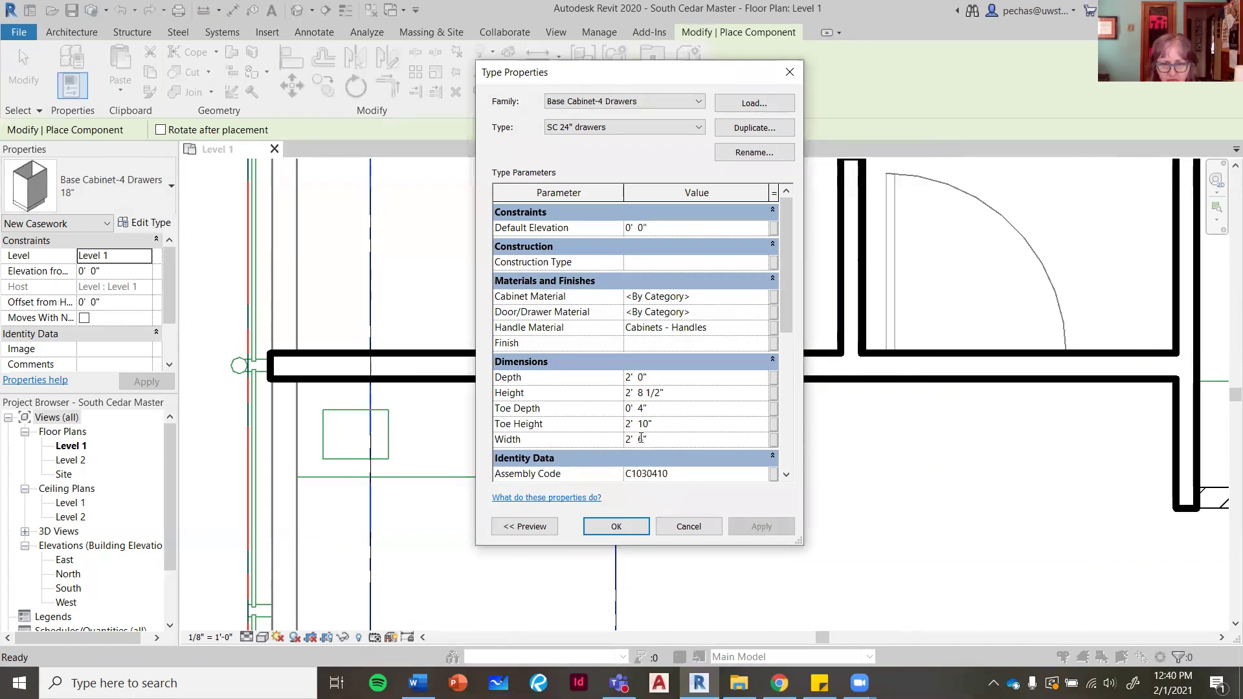
{"action": "double_click", "coordinate": [640, 439]}
{"action": "type", "text": "0"}
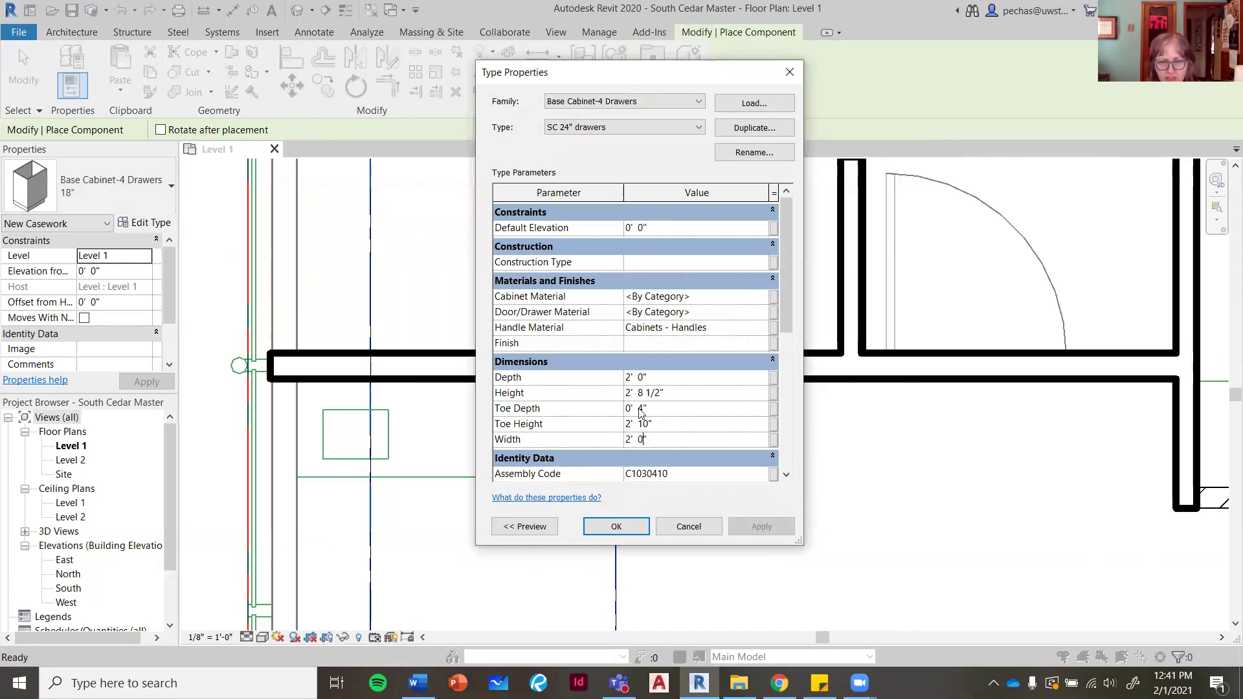
{"action": "left_click", "coordinate": [615, 524]}
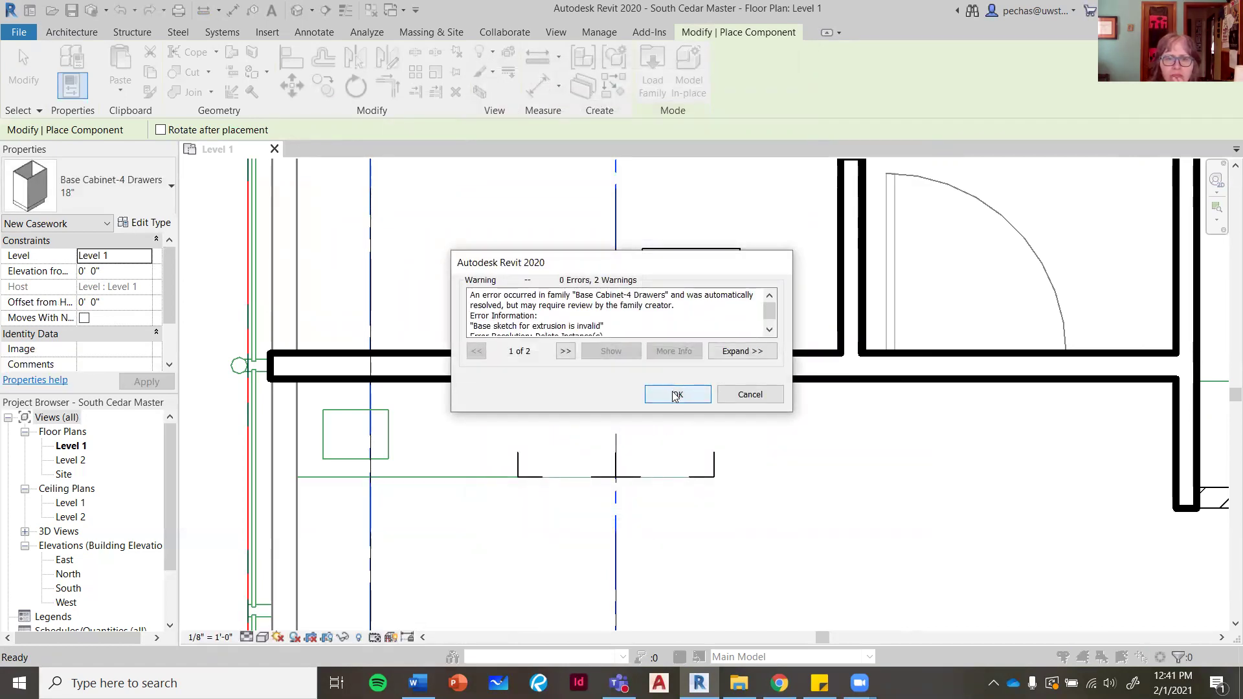
Dismiss the family warnings and place two drawer cabinets against the wall near Grid 1.
{"action": "left_click", "coordinate": [674, 395]}
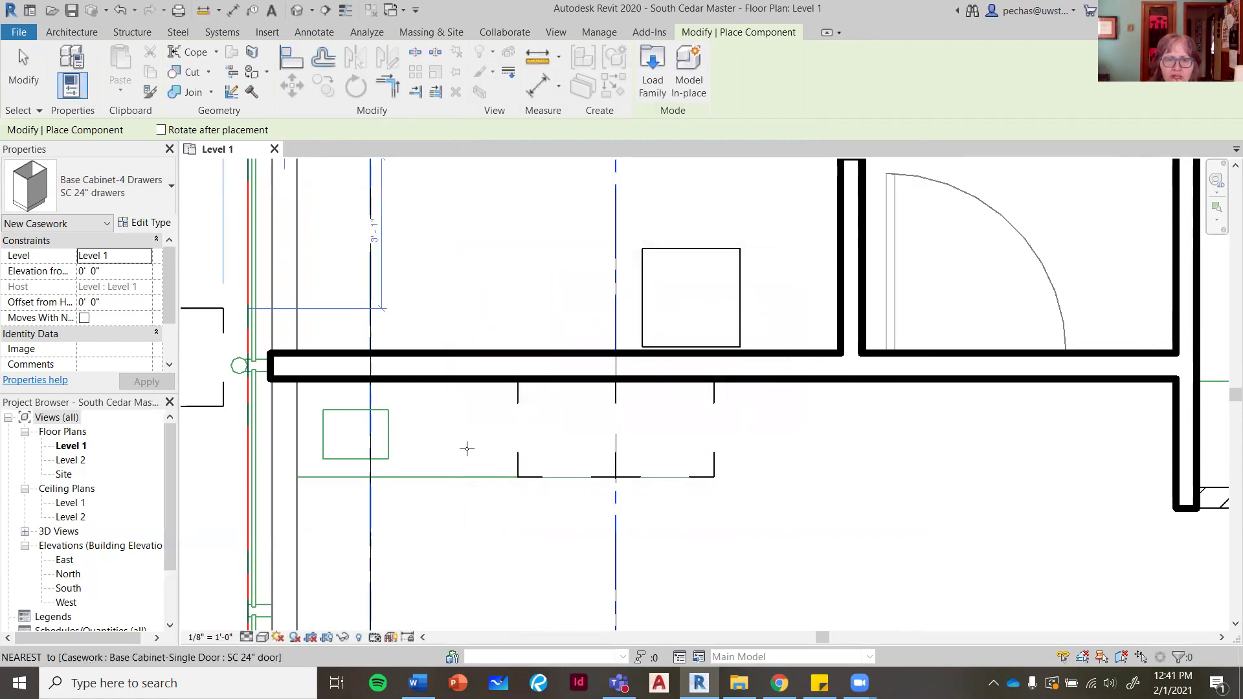
{"action": "left_click", "coordinate": [468, 381]}
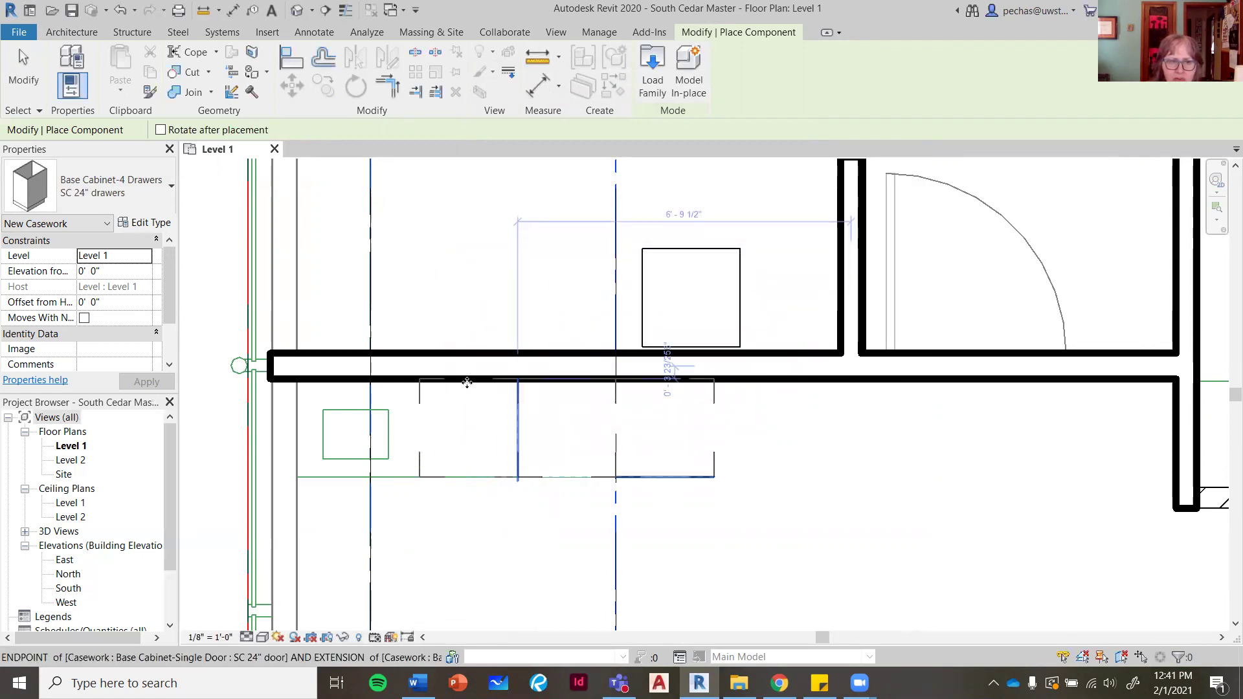
{"action": "left_click", "coordinate": [370, 377]}
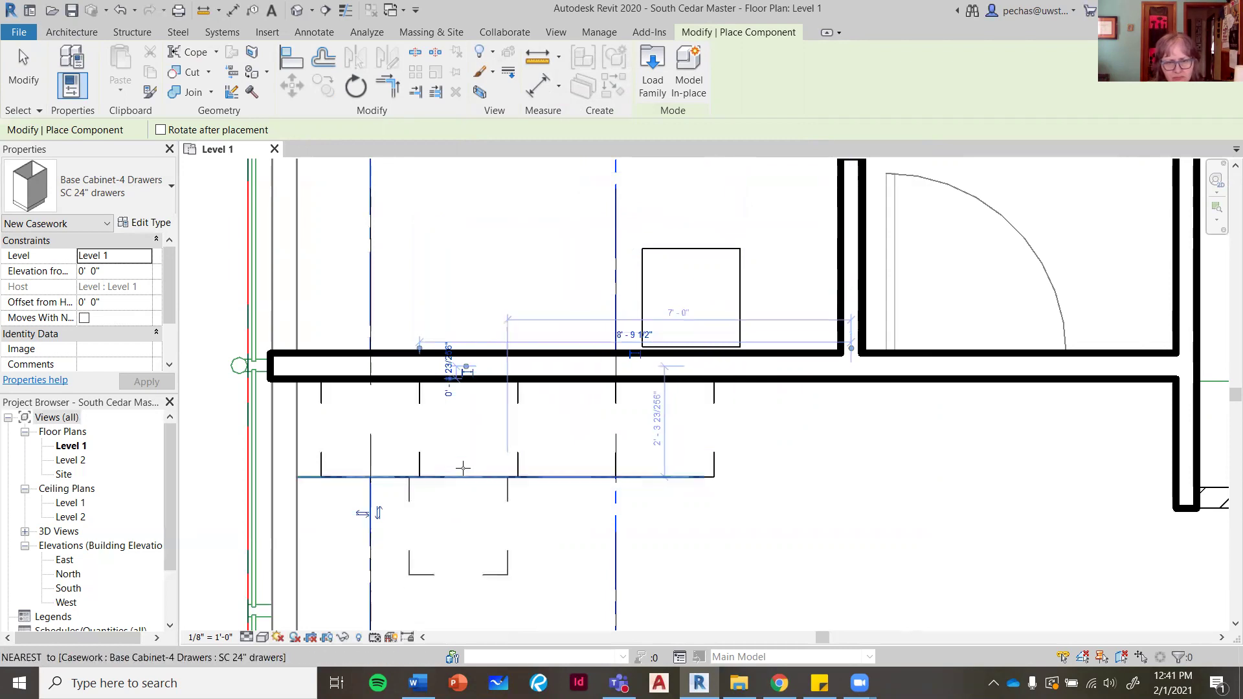
{"action": "key", "text": "Escape"}
{"action": "key", "text": "Escape"}
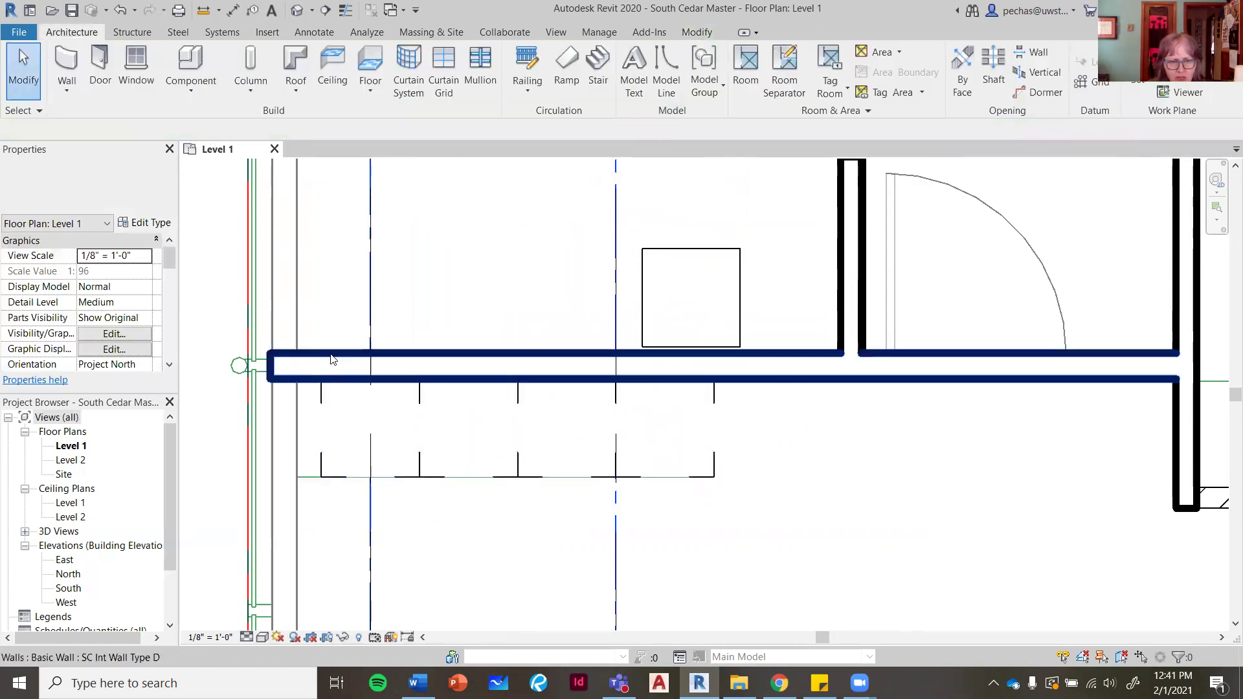
Shift the four base cabinets left toward the wall and delete the leftmost one.
{"action": "left_click_drag", "start_coordinate": [308, 326], "coordinate": [729, 520]}
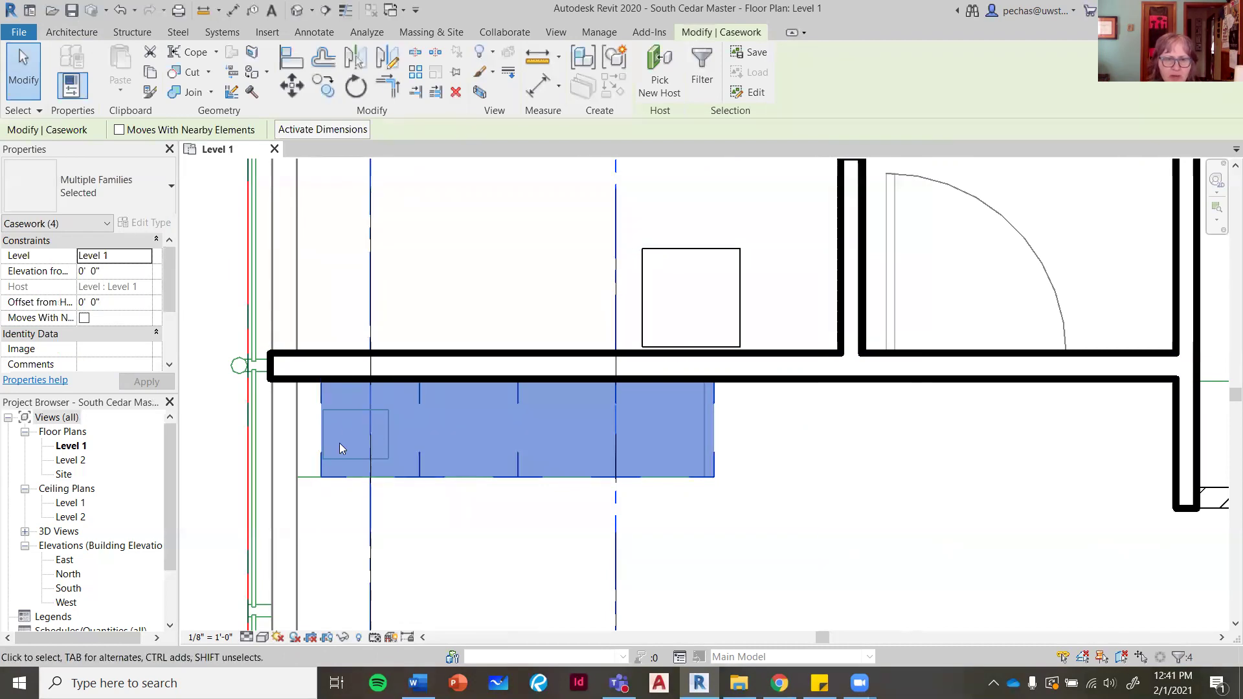
{"action": "left_click_drag", "start_coordinate": [340, 461], "coordinate": [322, 483]}
{"action": "left_click", "coordinate": [321, 483]}
{"action": "key", "text": "Escape"}
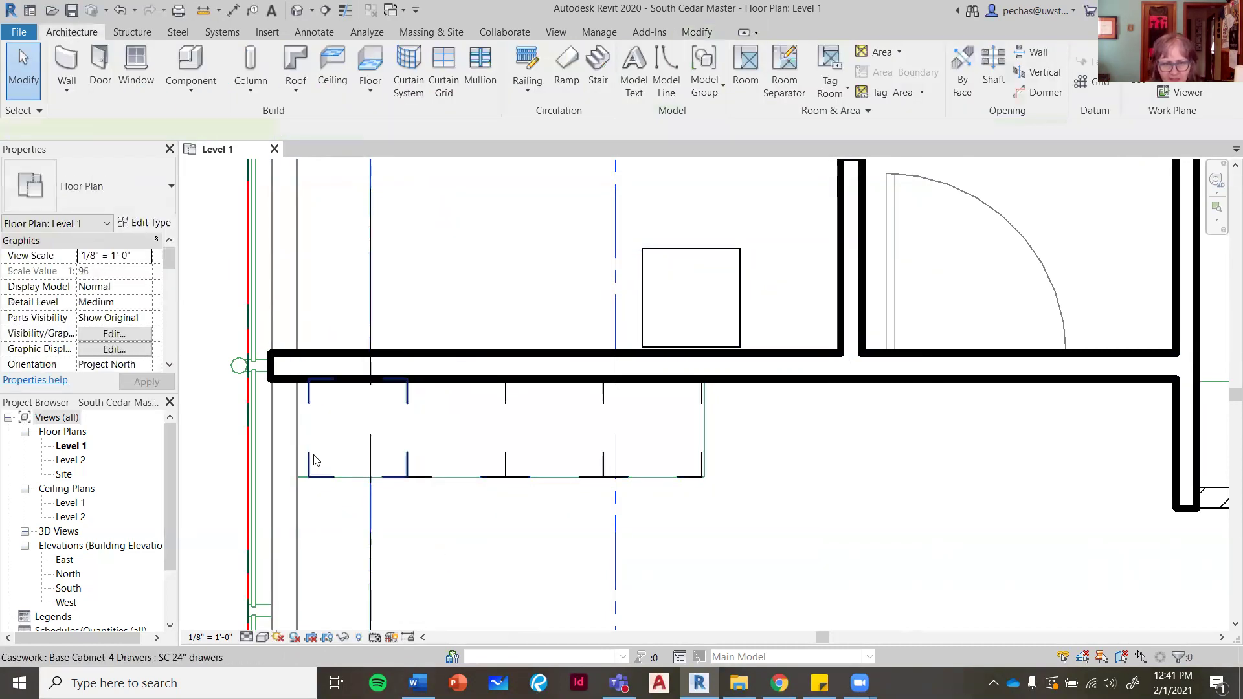
{"action": "left_click", "coordinate": [325, 454]}
{"action": "key", "text": "Delete"}
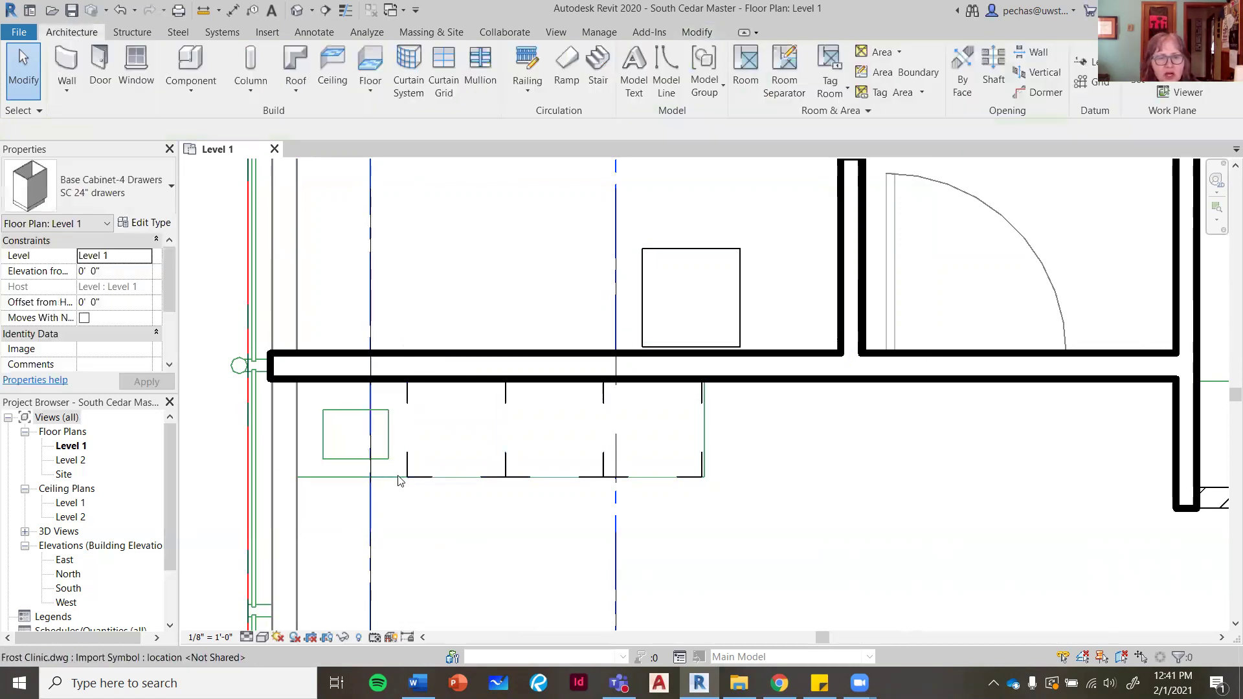
Preview the sink and vanity families, then load Vanity Cabinet-Double Door Sink Unit.rfa.
{"action": "left_click", "coordinate": [193, 84]}
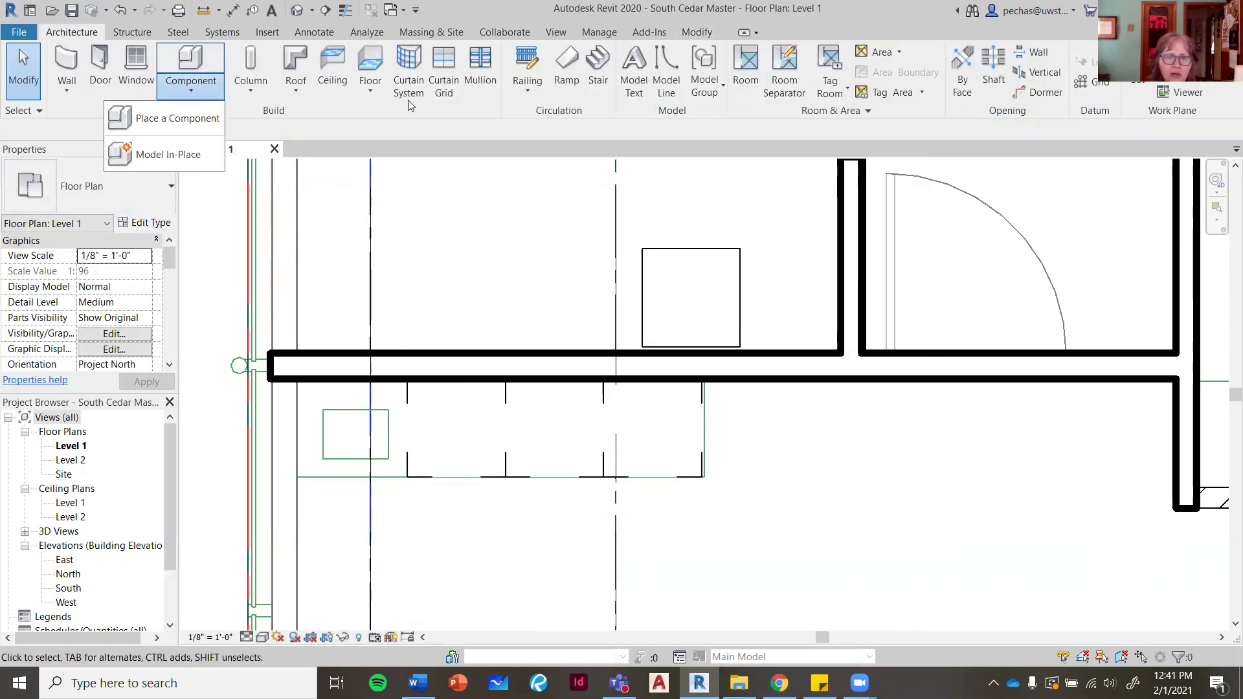
{"action": "left_click", "coordinate": [170, 119]}
{"action": "left_click", "coordinate": [653, 78]}
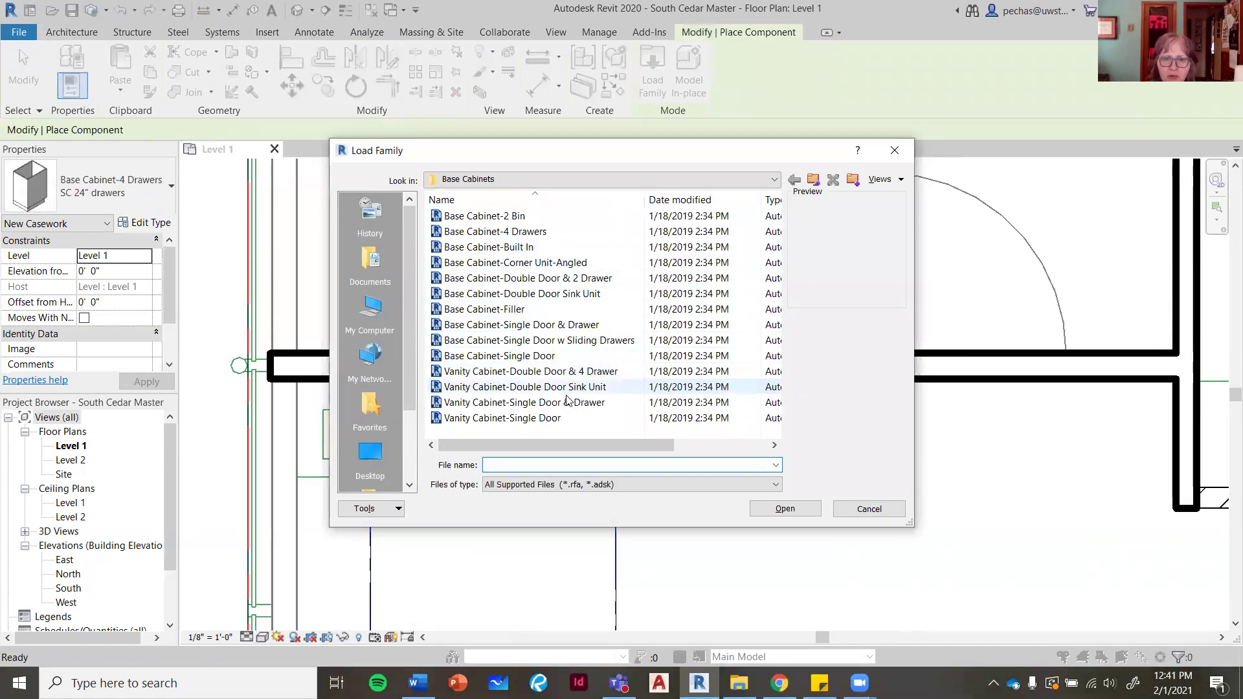
{"action": "left_click", "coordinate": [546, 295]}
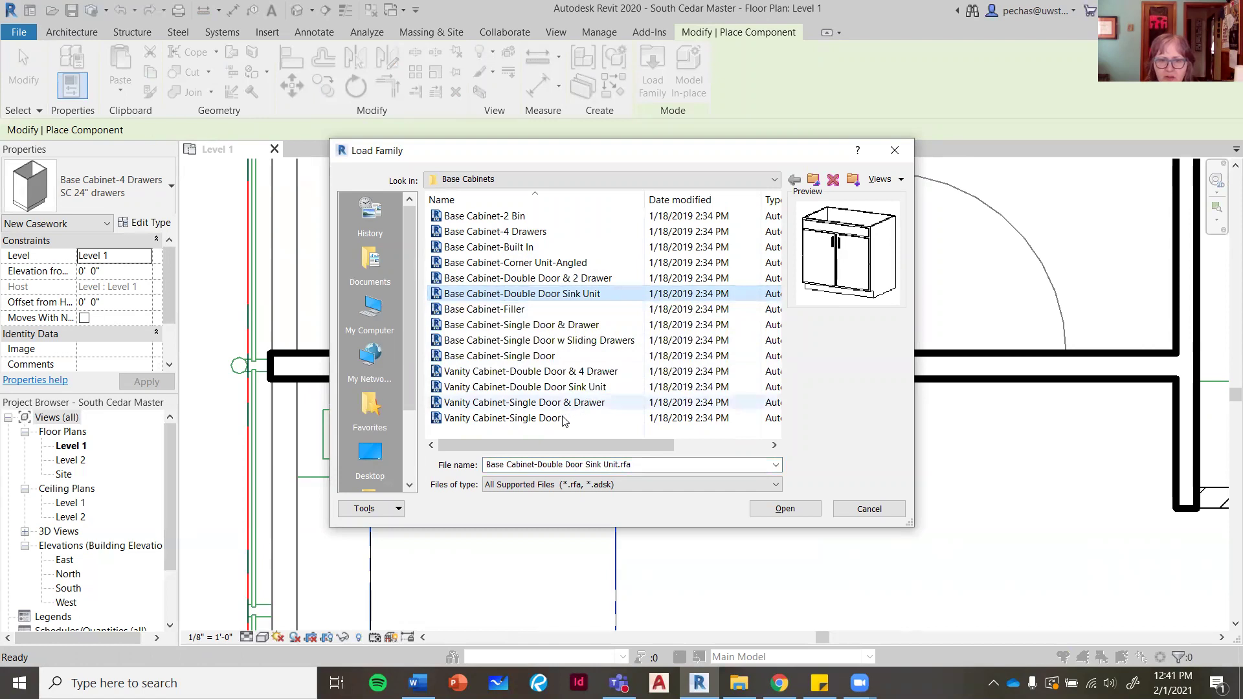
{"action": "left_click", "coordinate": [553, 420]}
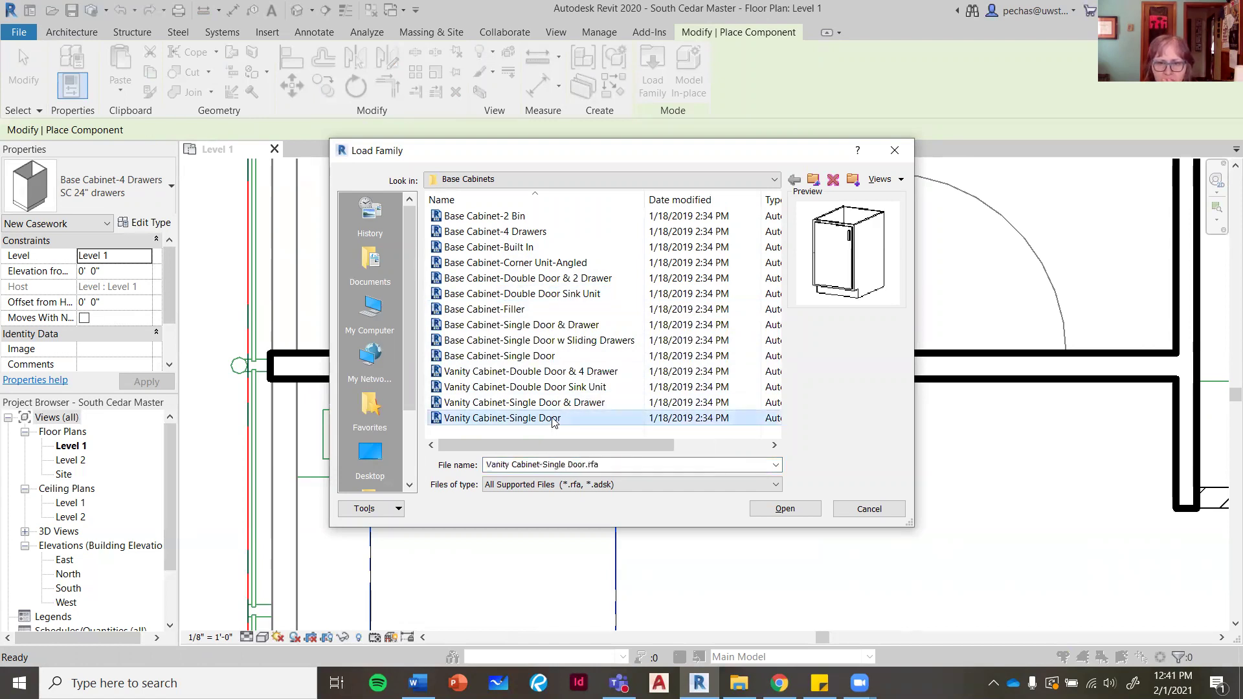
{"action": "left_click", "coordinate": [555, 402]}
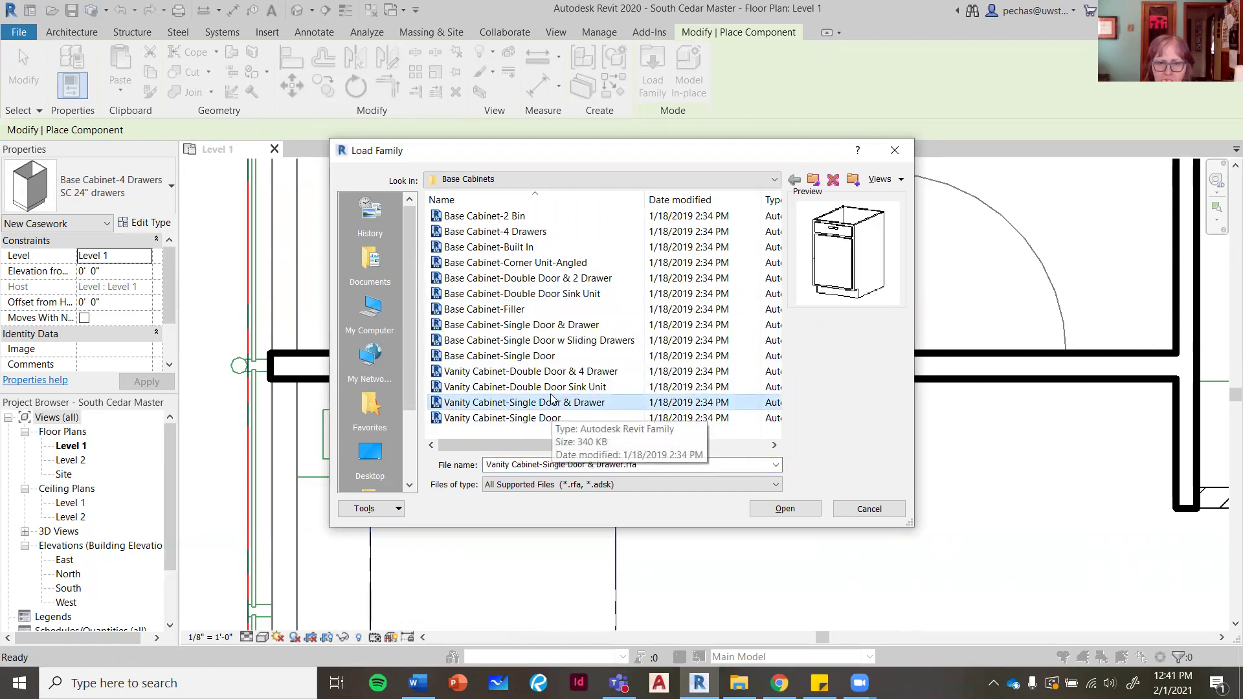
{"action": "left_click", "coordinate": [551, 388]}
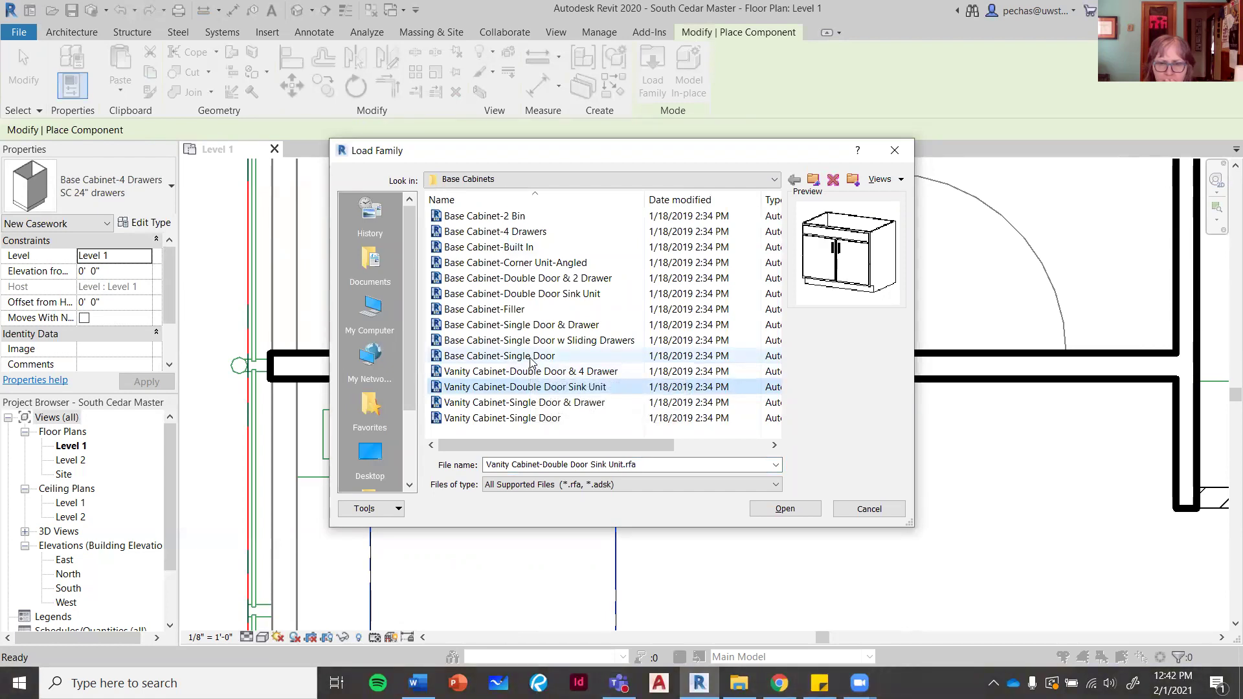
{"action": "left_click", "coordinate": [783, 509]}
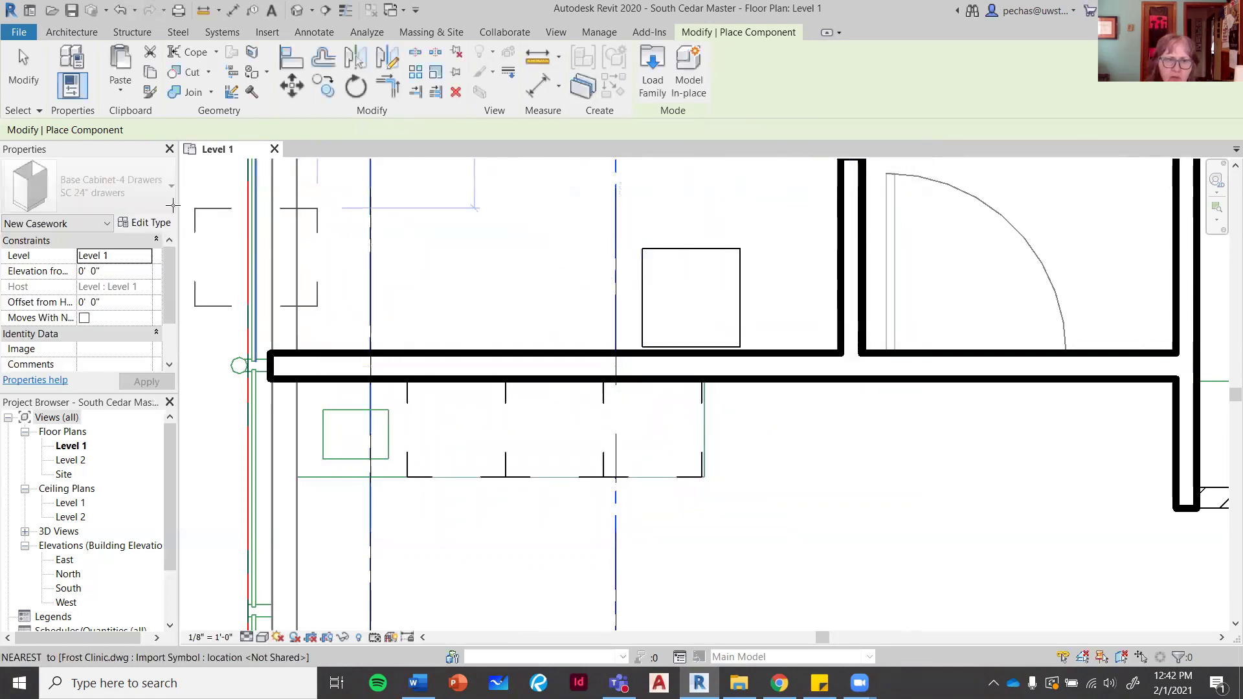
Duplicate the 30" vanity sink type as SC 24"sink.
{"action": "left_click", "coordinate": [144, 224]}
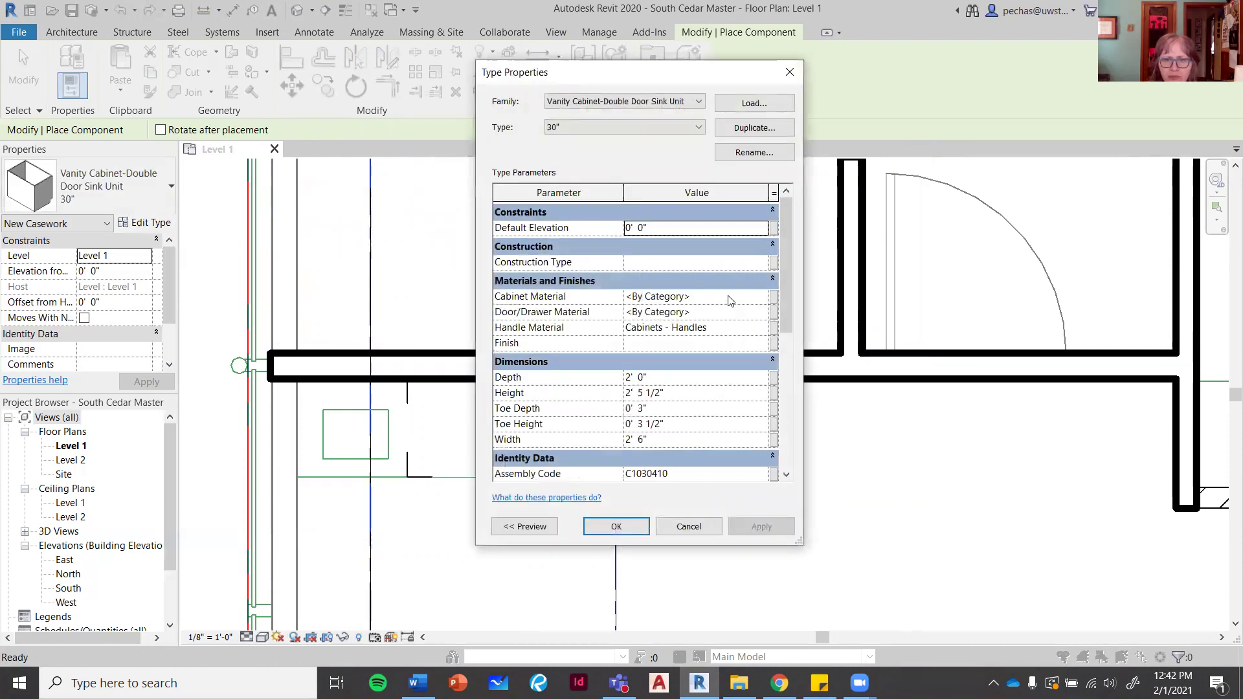
{"action": "left_click", "coordinate": [754, 128]}
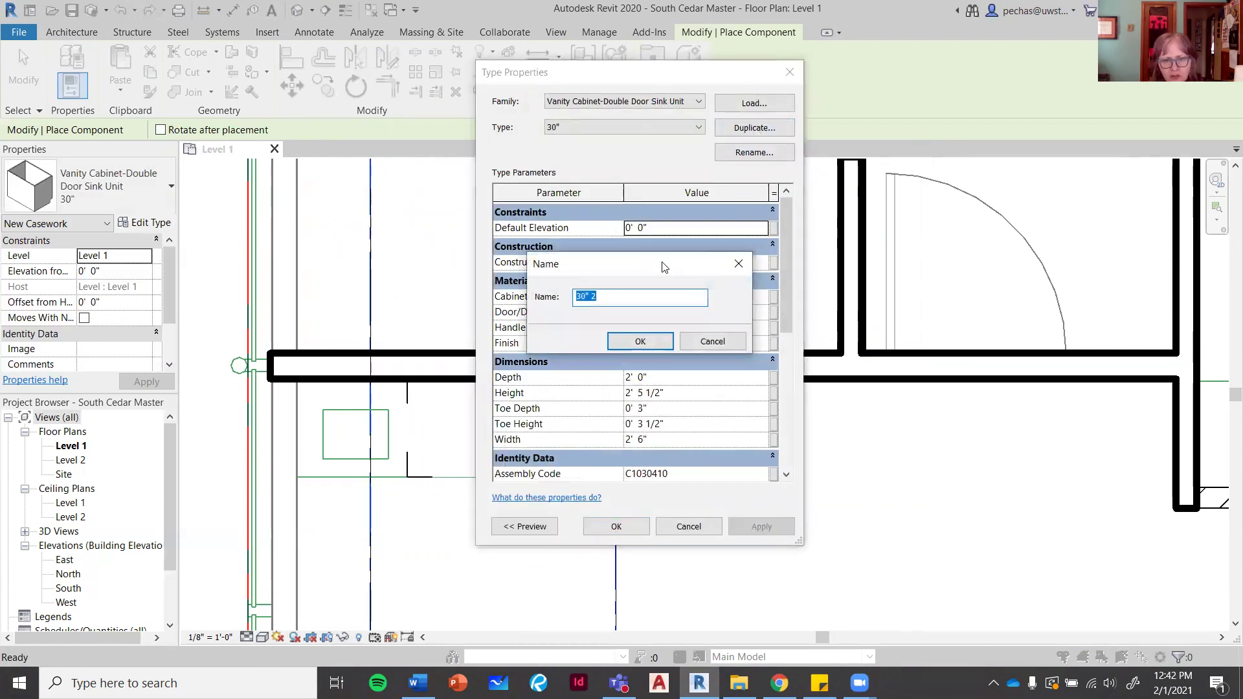
{"action": "type", "text": "SC"}
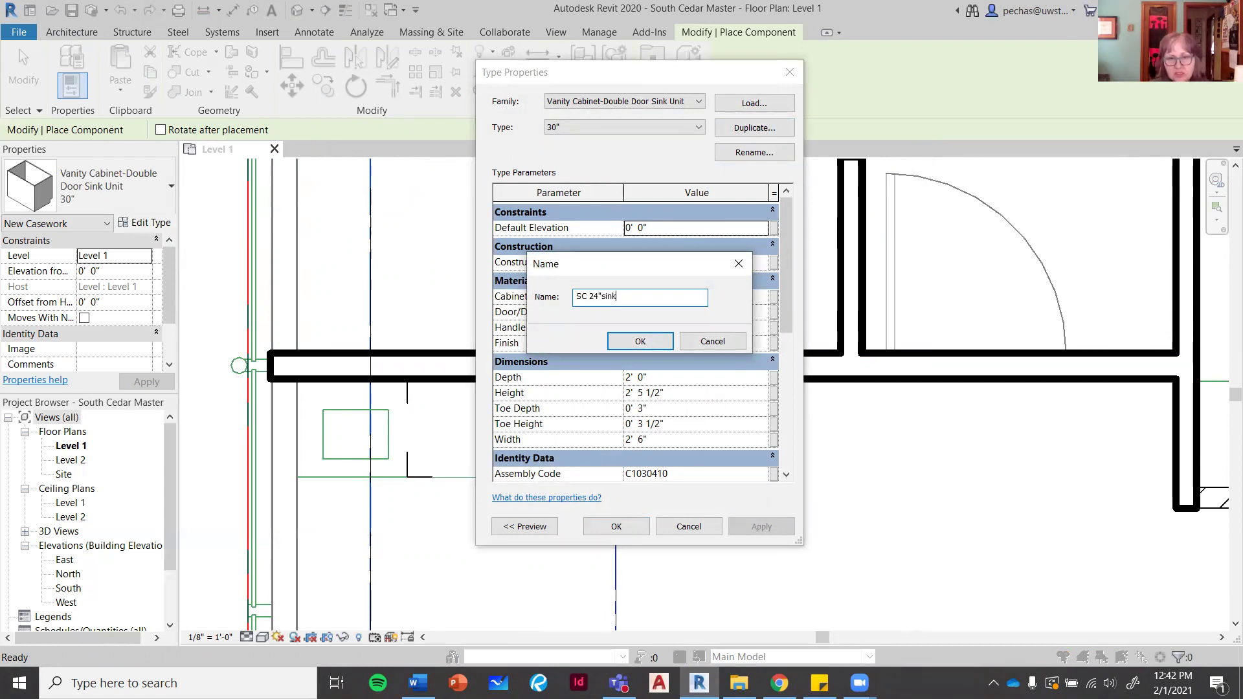
{"action": "type", "text": "24\"sink"}
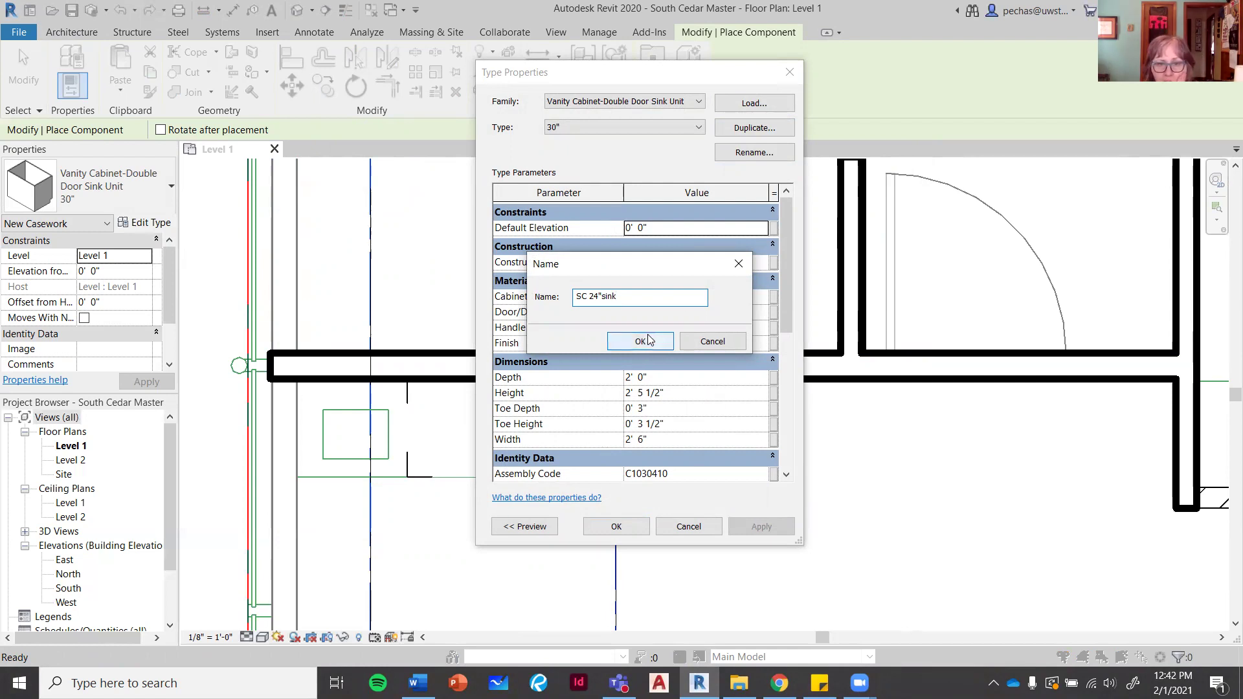
{"action": "left_click", "coordinate": [648, 341]}
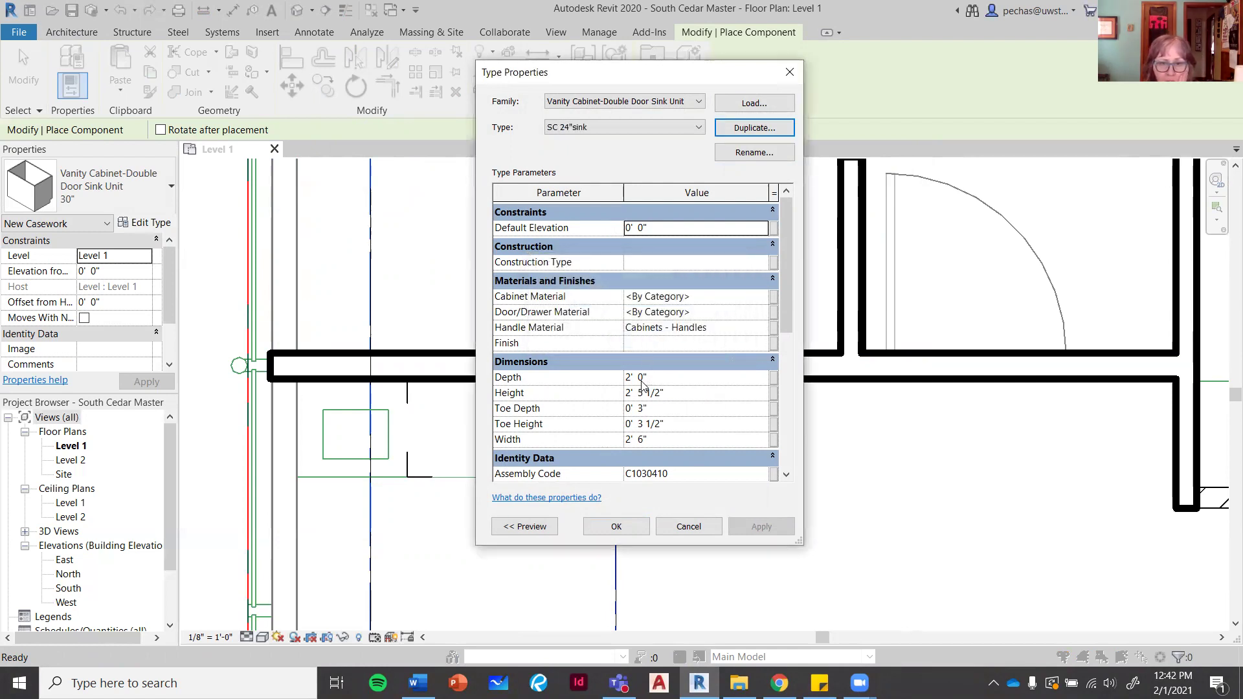
Set SC 24"sink to 2' 8 1/2" high, 0' 4" toe depth, and 3' 0" wide.
{"action": "left_click", "coordinate": [641, 396]}
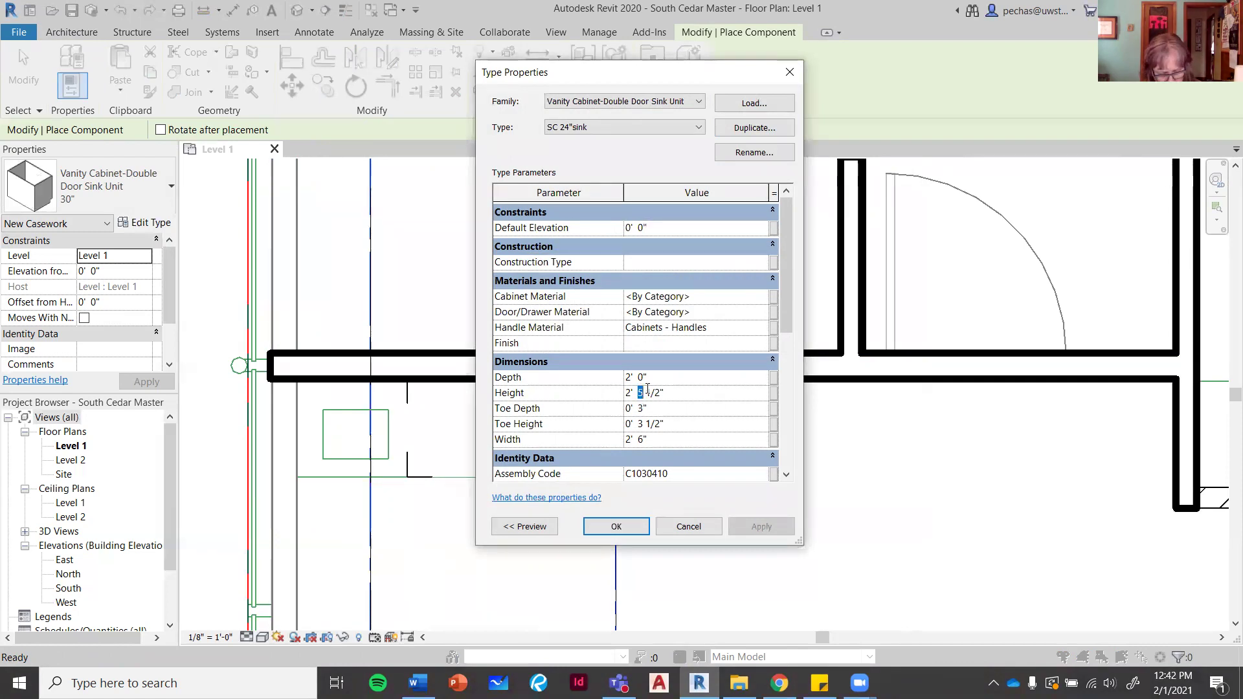
{"action": "type", "text": "8"}
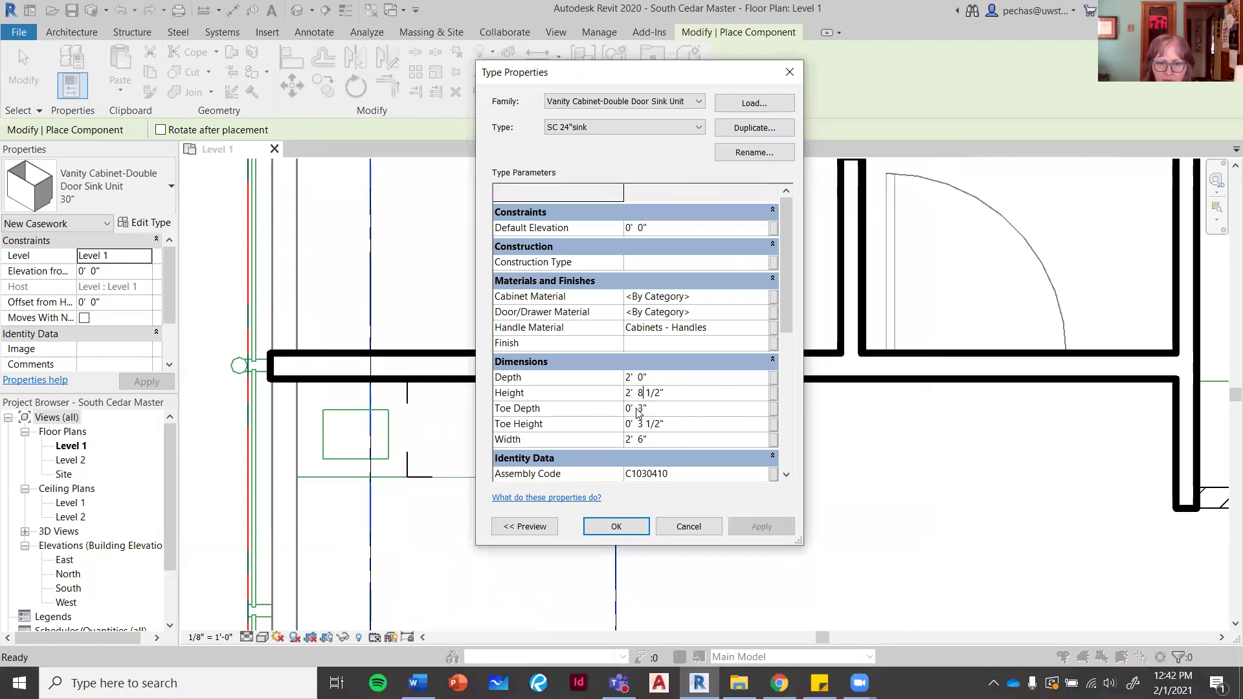
{"action": "double_click", "coordinate": [641, 408]}
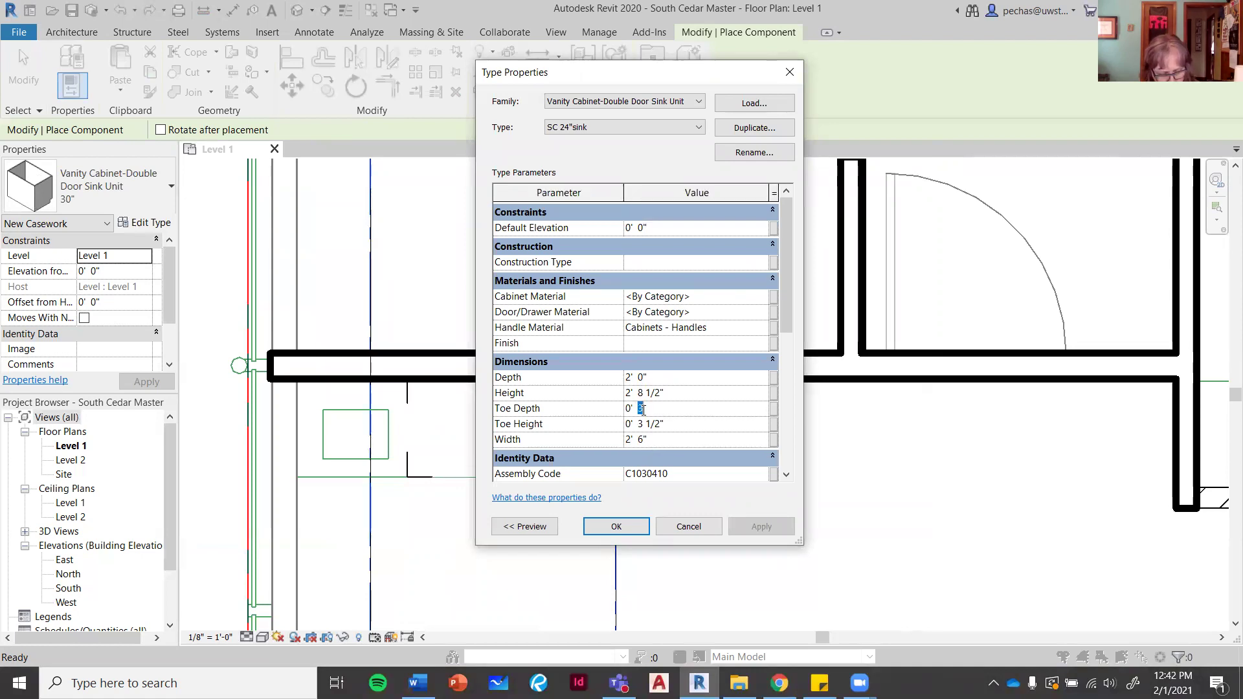
{"action": "type", "text": "4"}
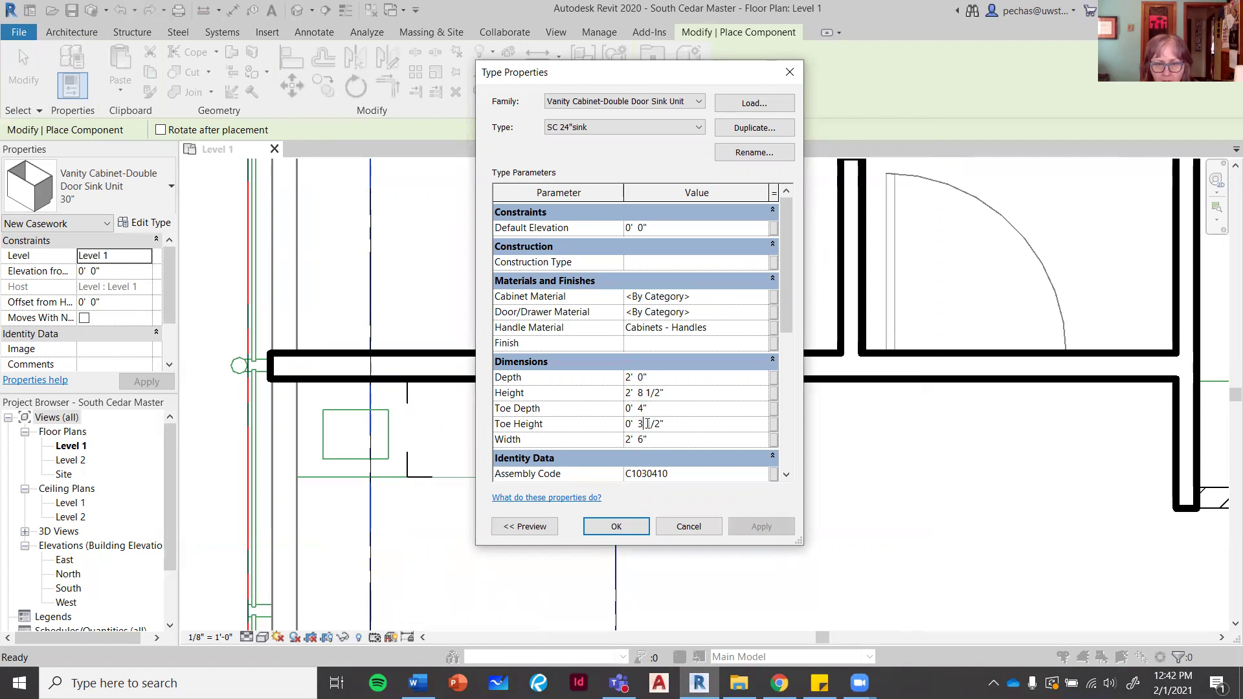
{"action": "type", "text": "4"}
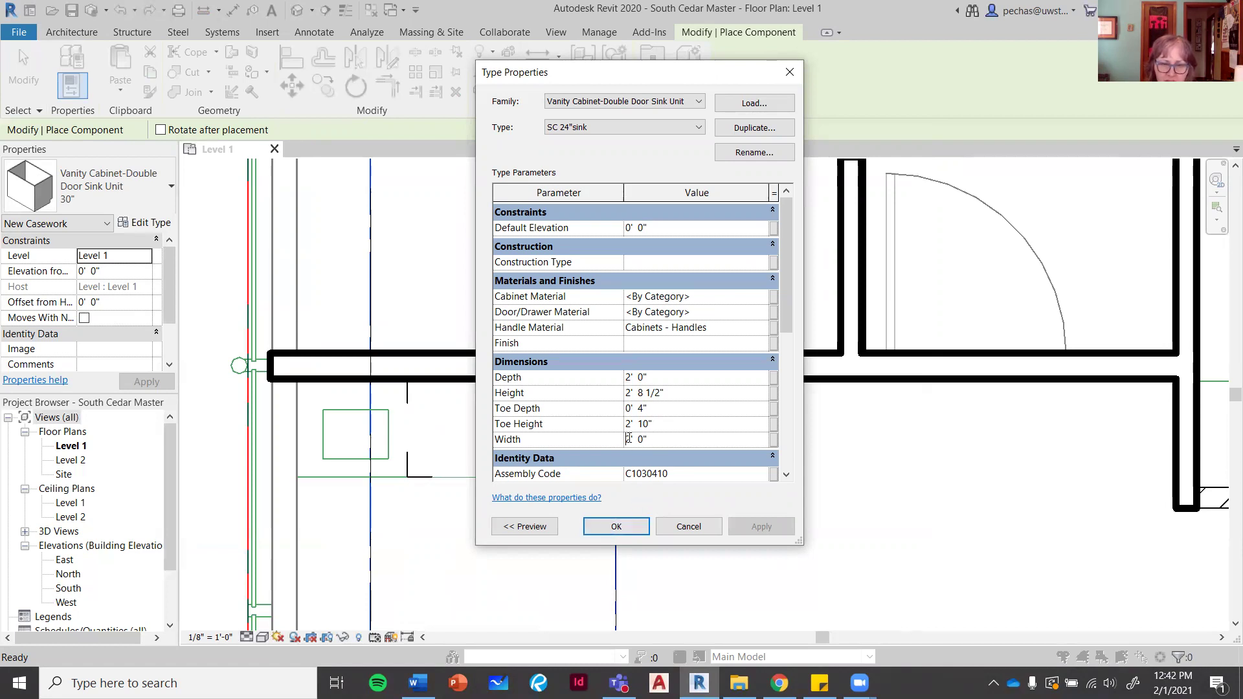
{"action": "type", "text": "3"}
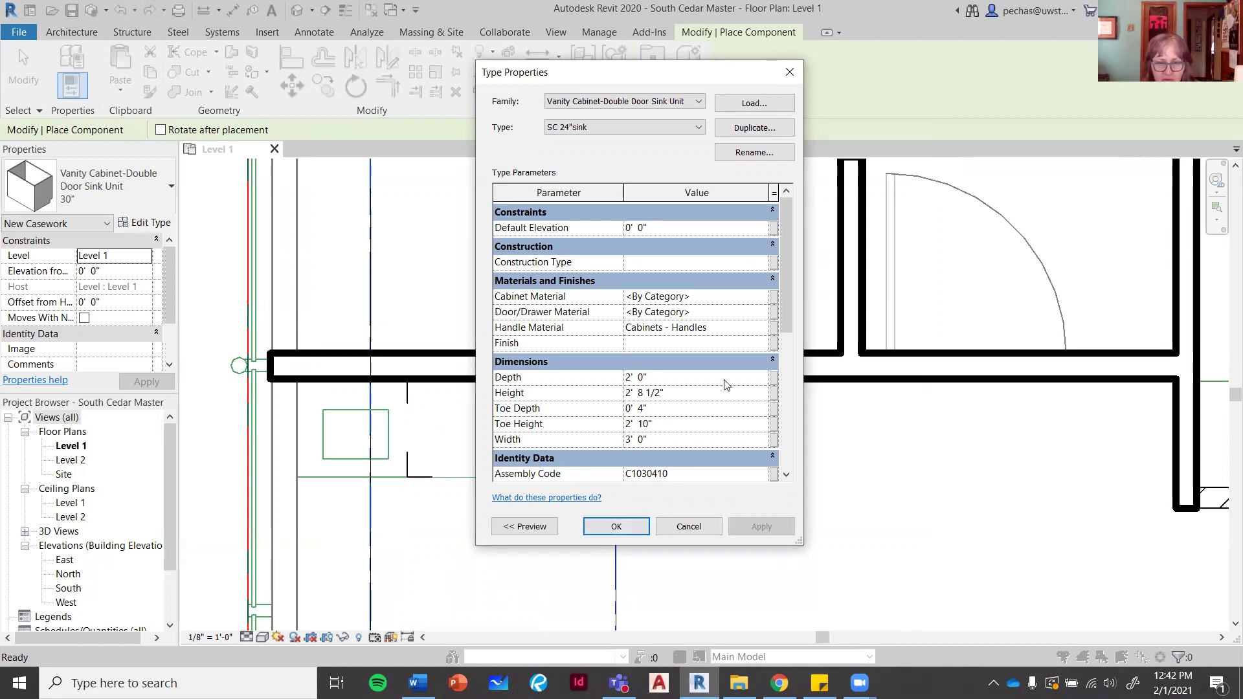
{"action": "left_click", "coordinate": [633, 527]}
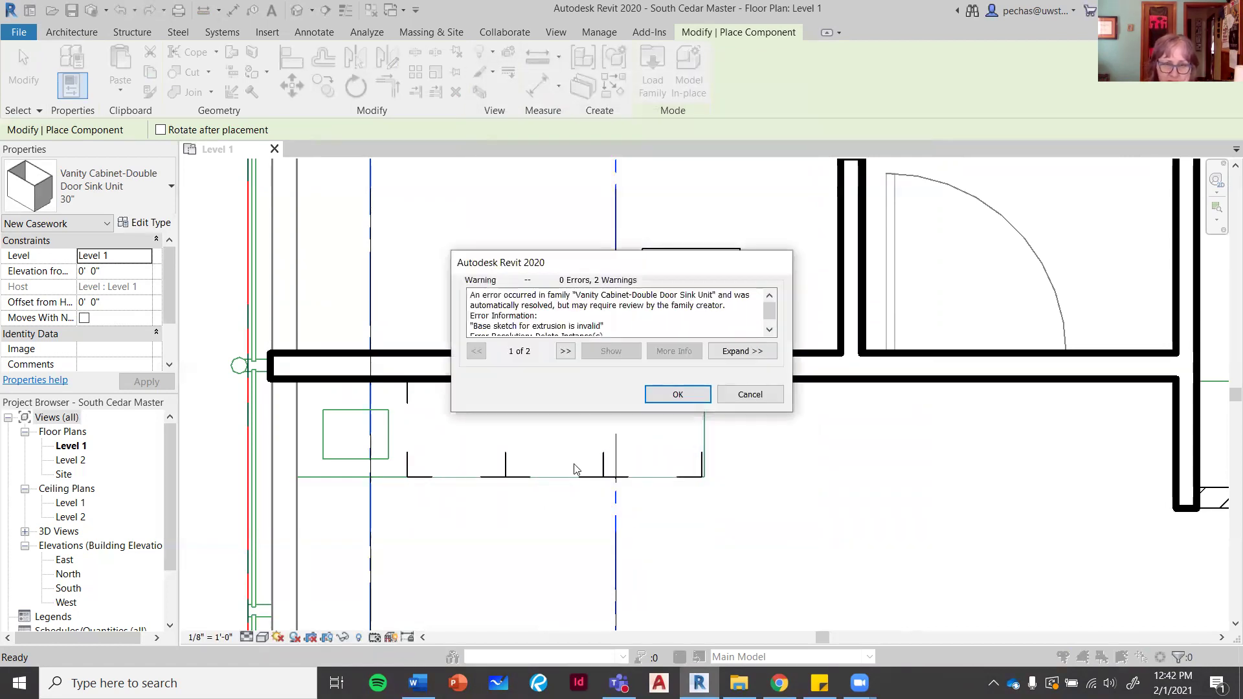
{"action": "left_click", "coordinate": [692, 398]}
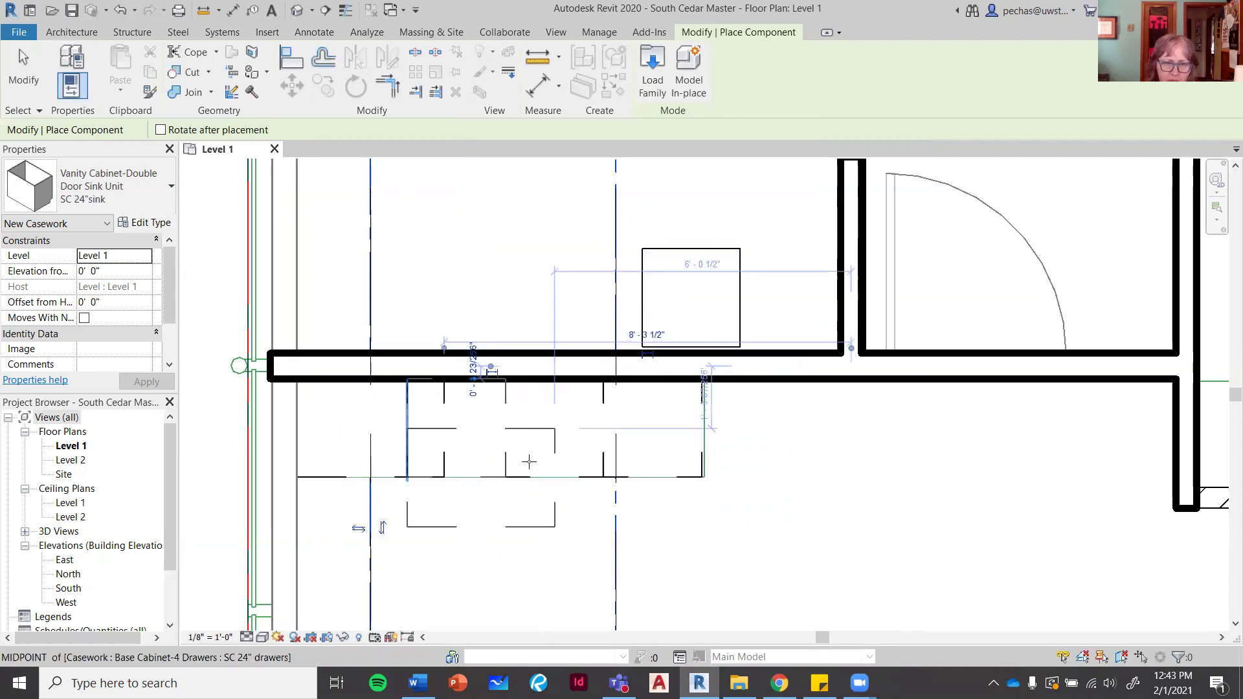
{"action": "right_click", "coordinate": [500, 491]}
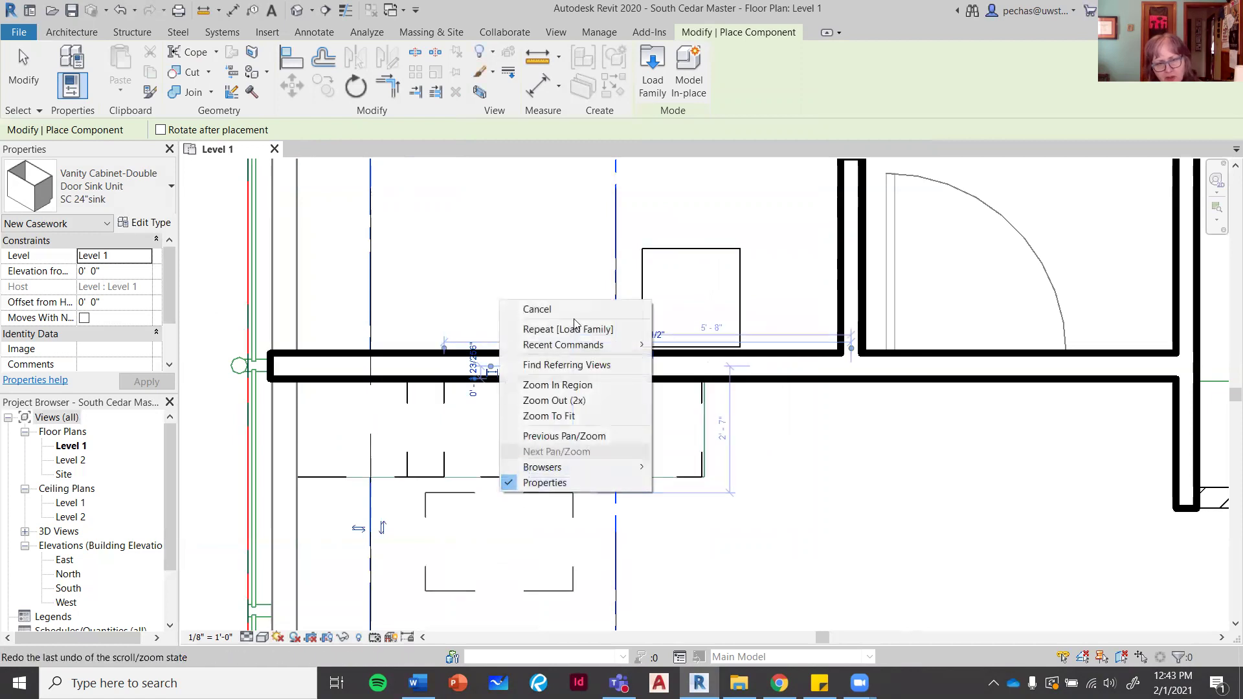
{"action": "left_click", "coordinate": [554, 309]}
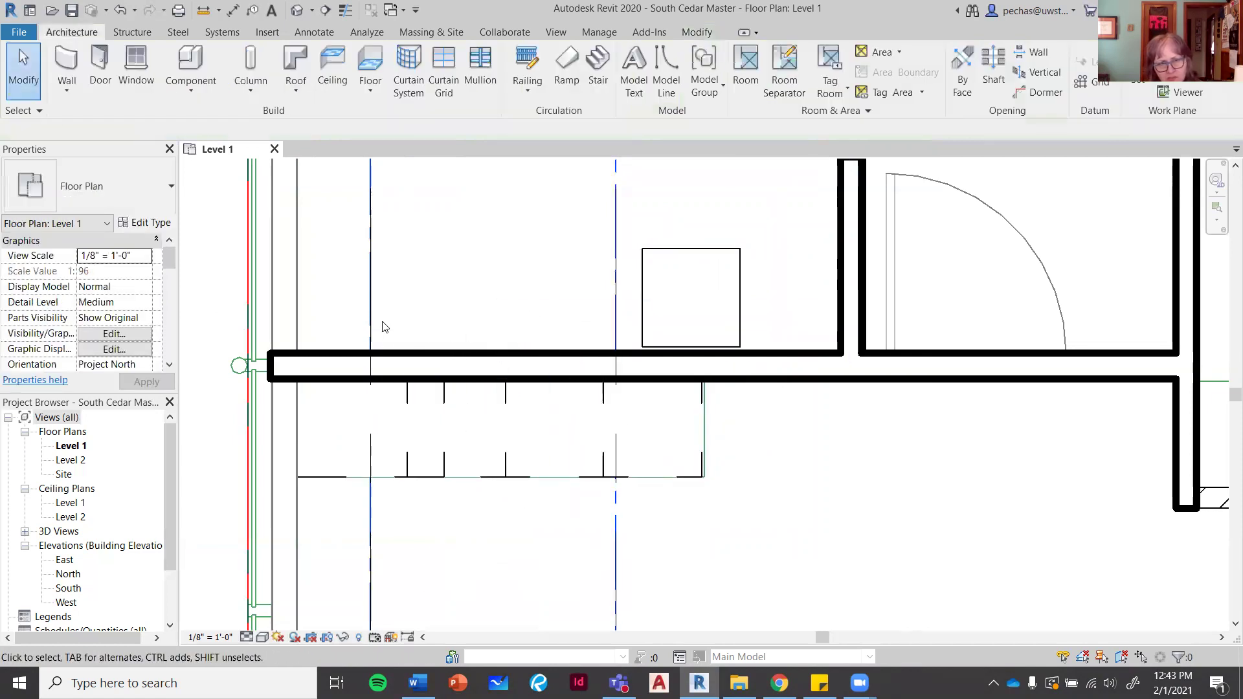
{"action": "left_click_drag", "start_coordinate": [384, 321], "coordinate": [725, 512]}
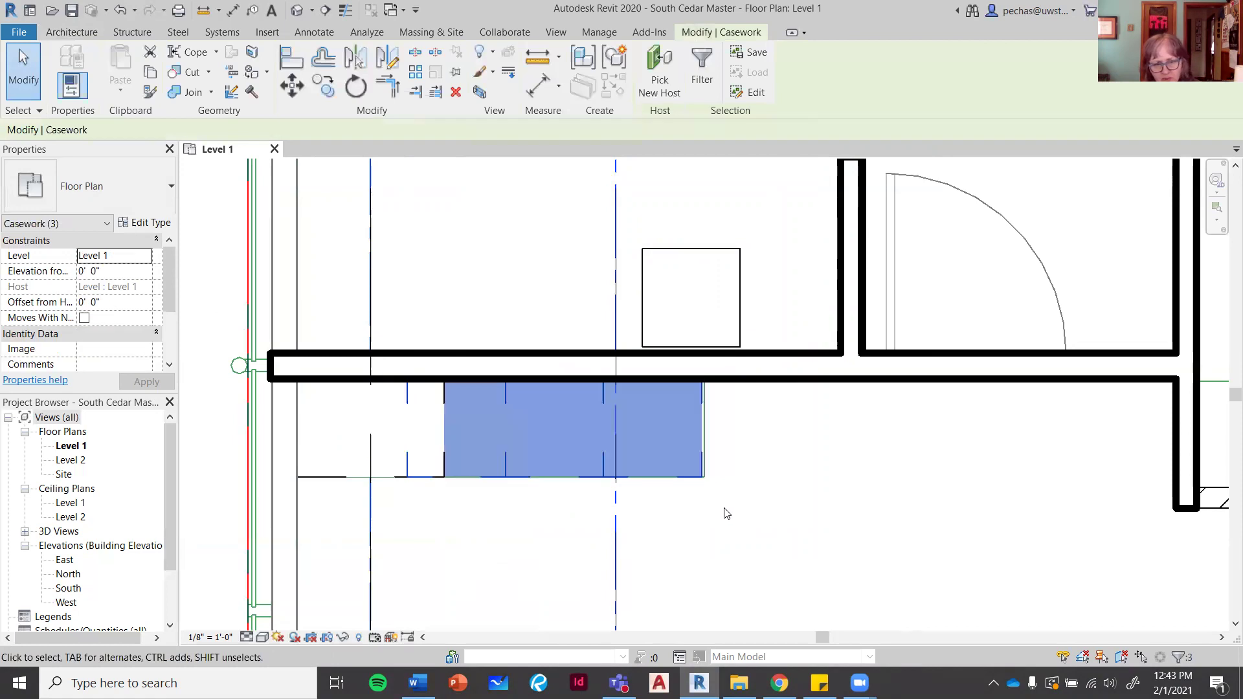
{"action": "key", "text": "Right"}
{"action": "key", "text": "Right"}
{"action": "key", "text": "Right"}
{"action": "key", "text": "Right"}
{"action": "key", "text": "Right"}
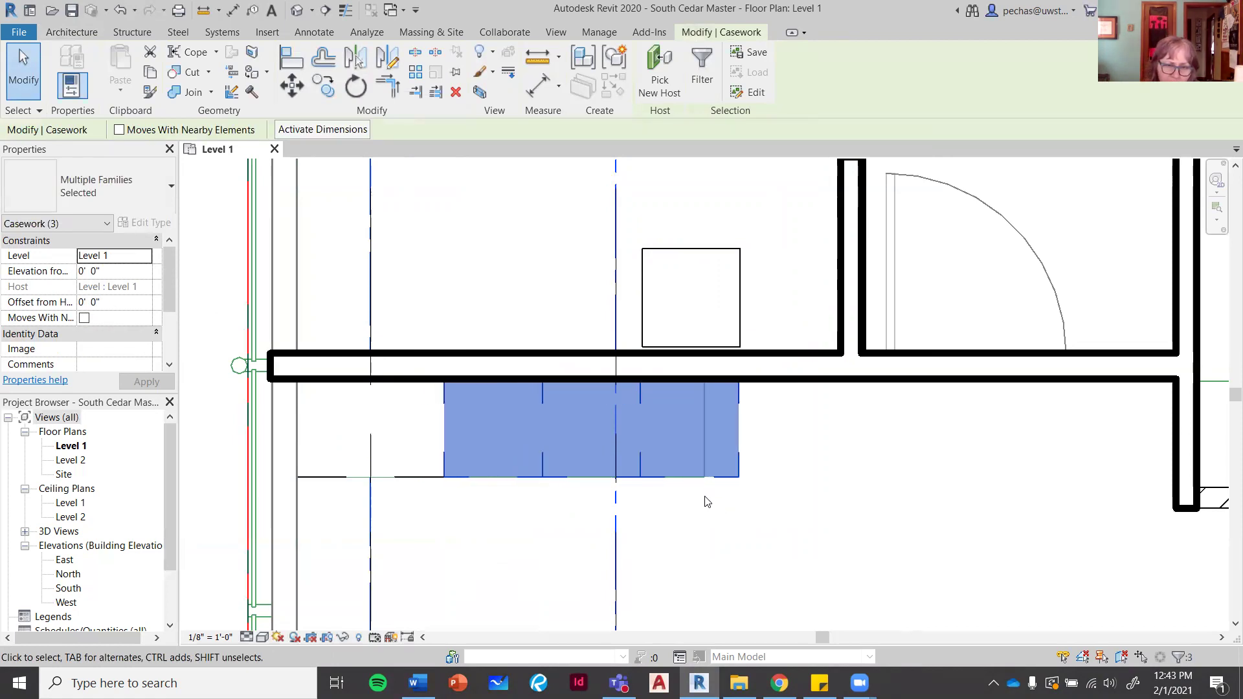
{"action": "left_click", "coordinate": [791, 527]}
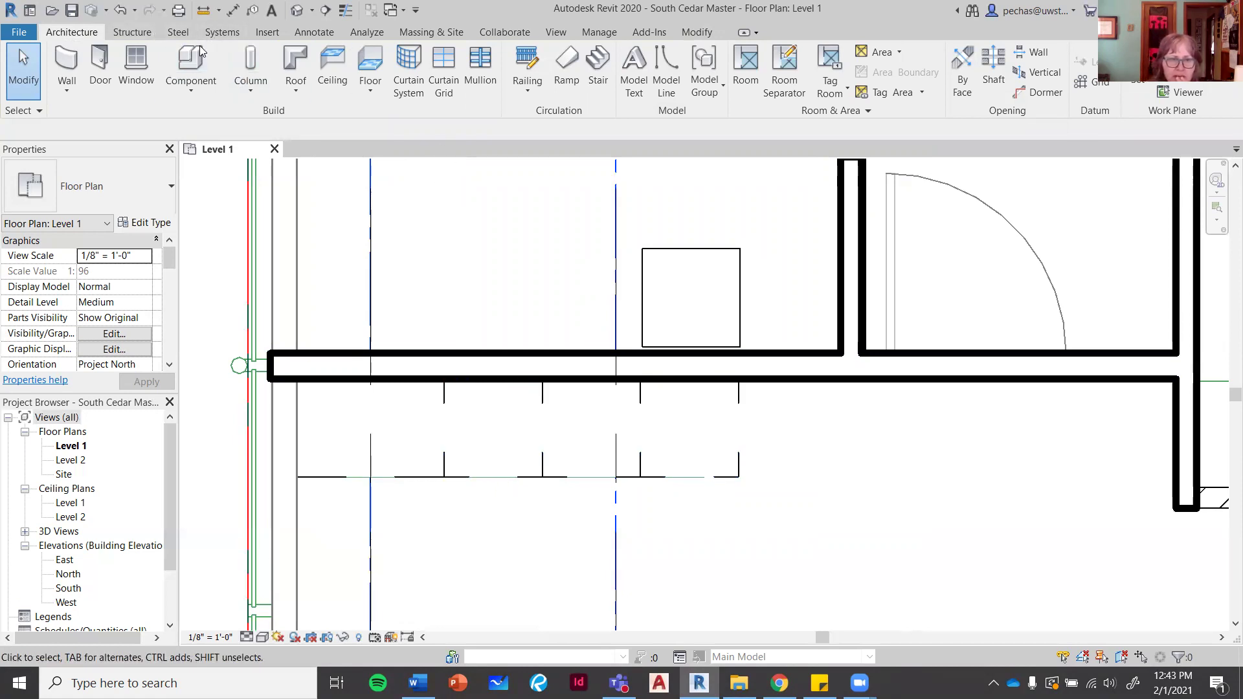
Load the Counter Top w Sink Hole family from Casework > Counter Tops.
{"action": "left_click", "coordinate": [193, 85]}
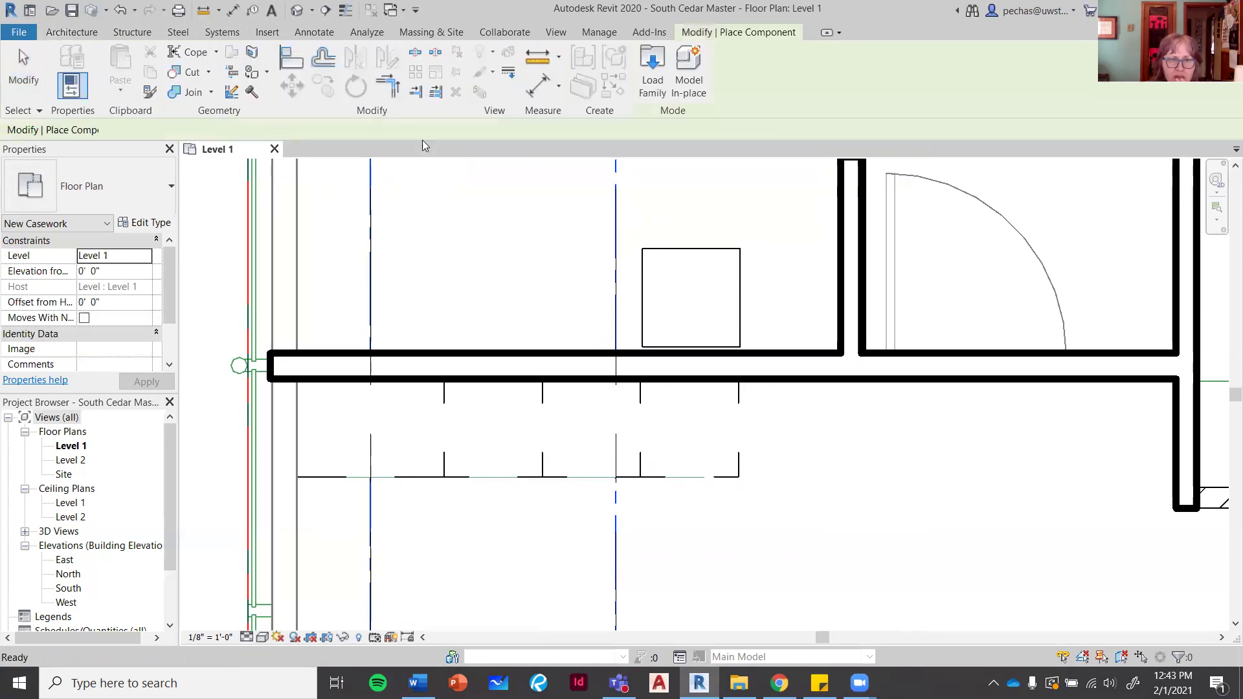
{"action": "left_click", "coordinate": [653, 75]}
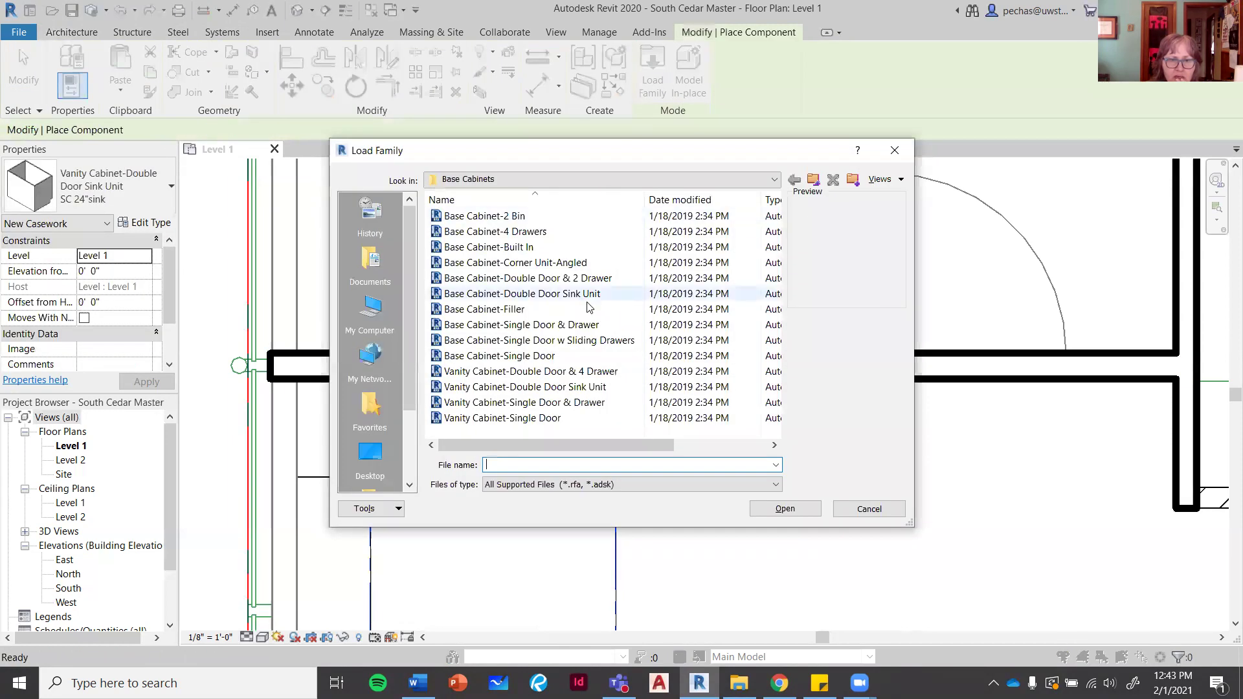
{"action": "left_click", "coordinate": [813, 181]}
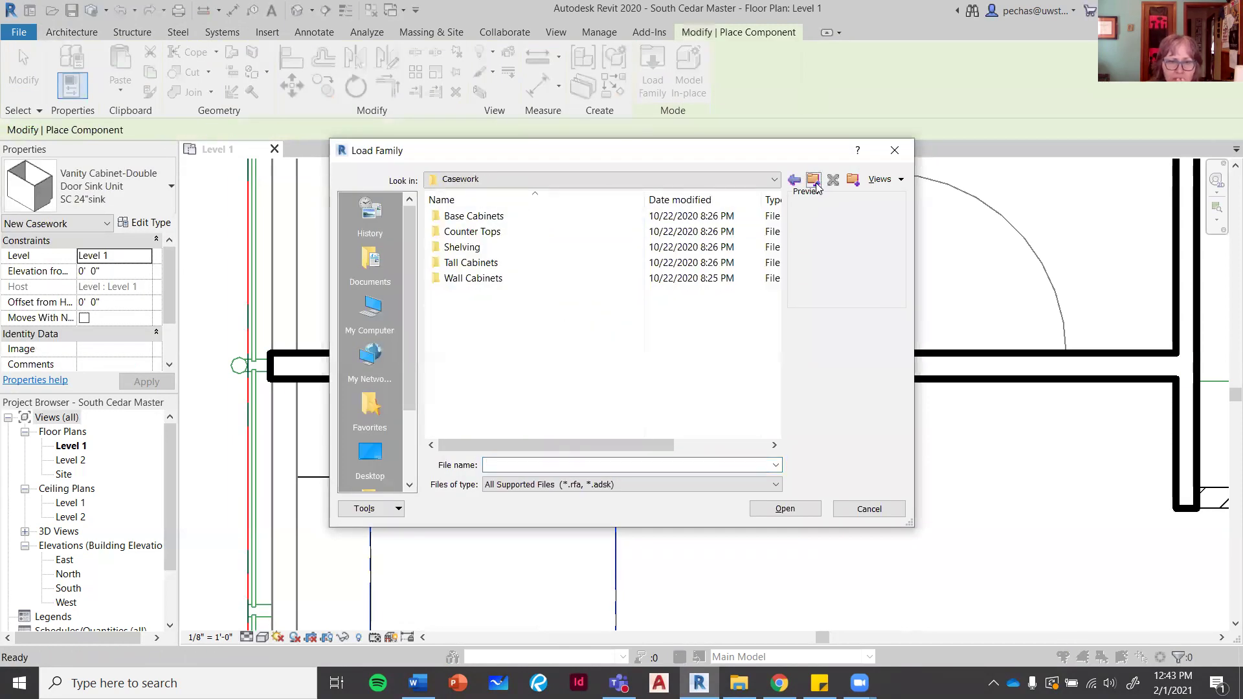
{"action": "left_click", "coordinate": [814, 182]}
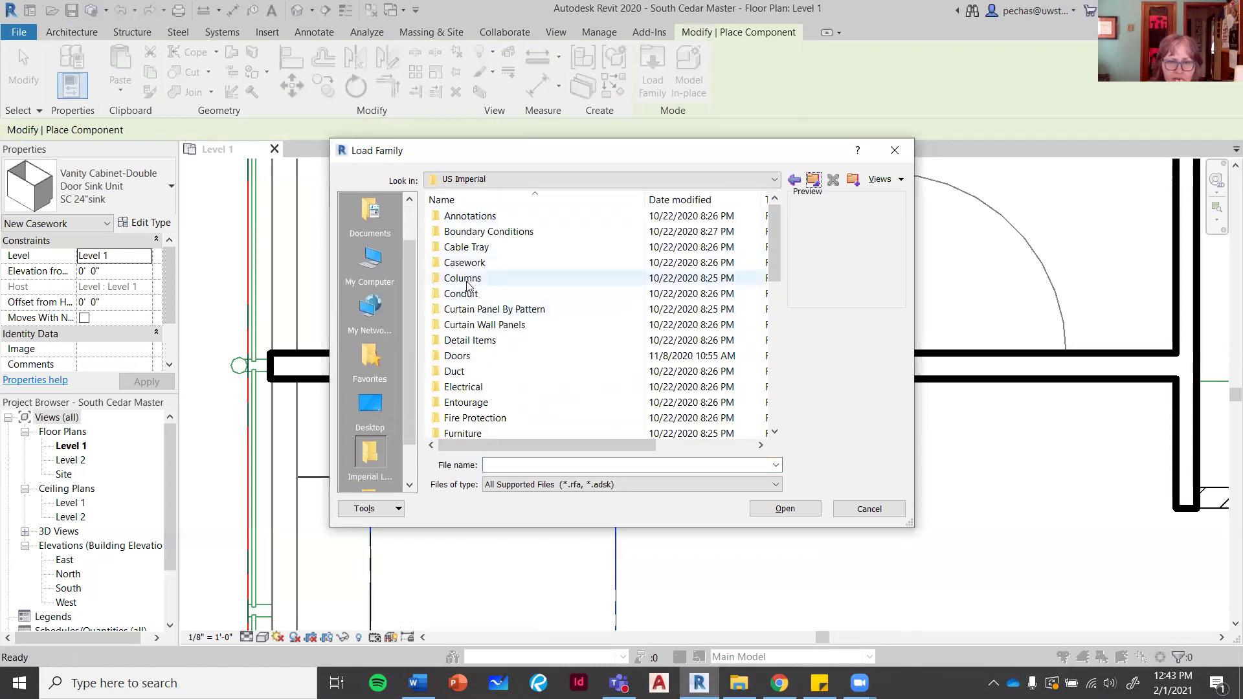
{"action": "double_click", "coordinate": [465, 263]}
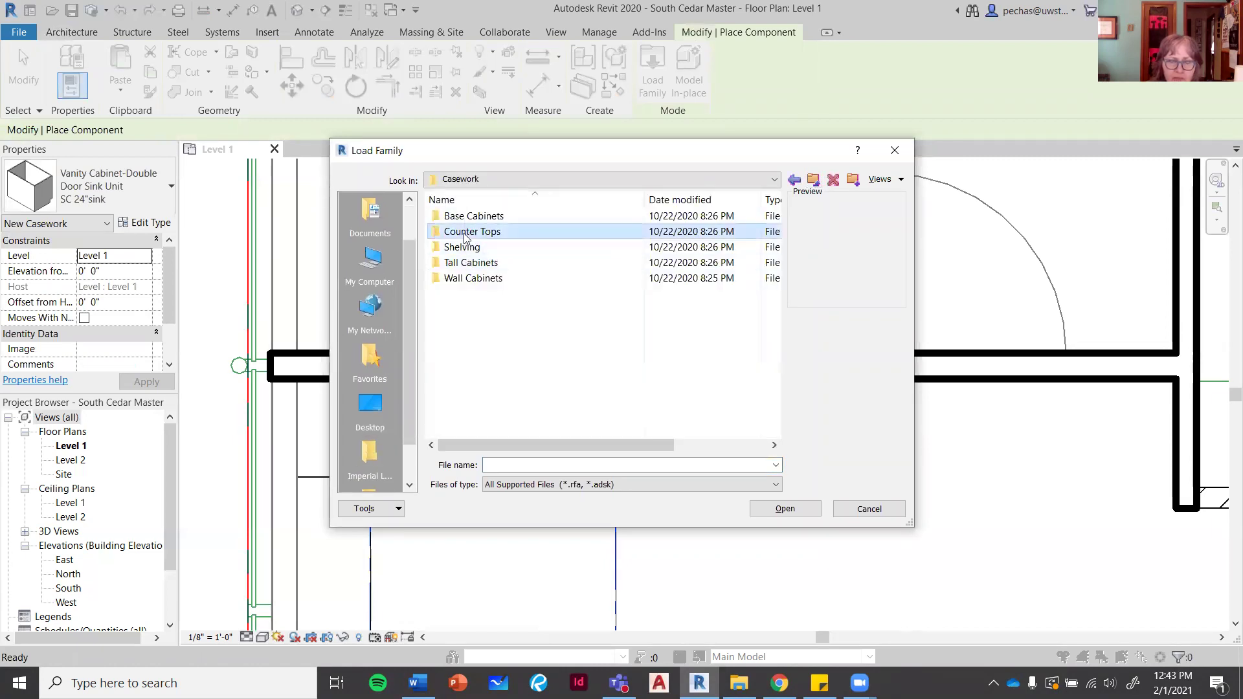
{"action": "double_click", "coordinate": [465, 233]}
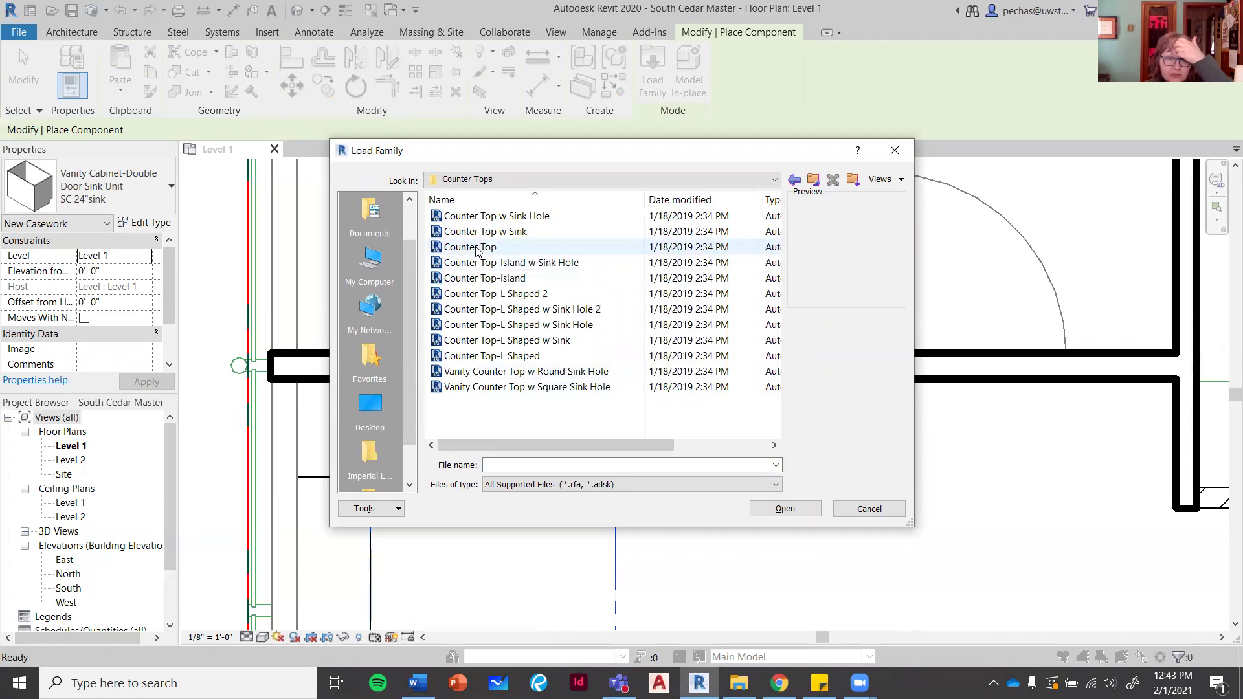
{"action": "left_click", "coordinate": [490, 233]}
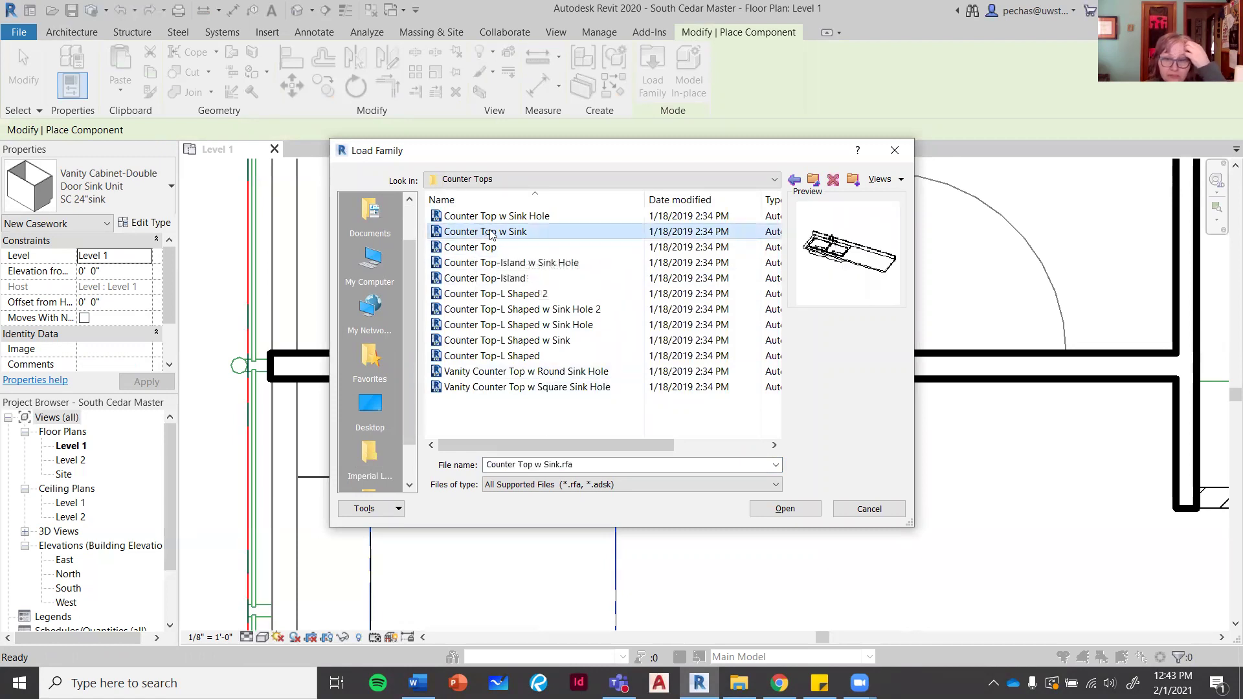
{"action": "left_click", "coordinate": [493, 217]}
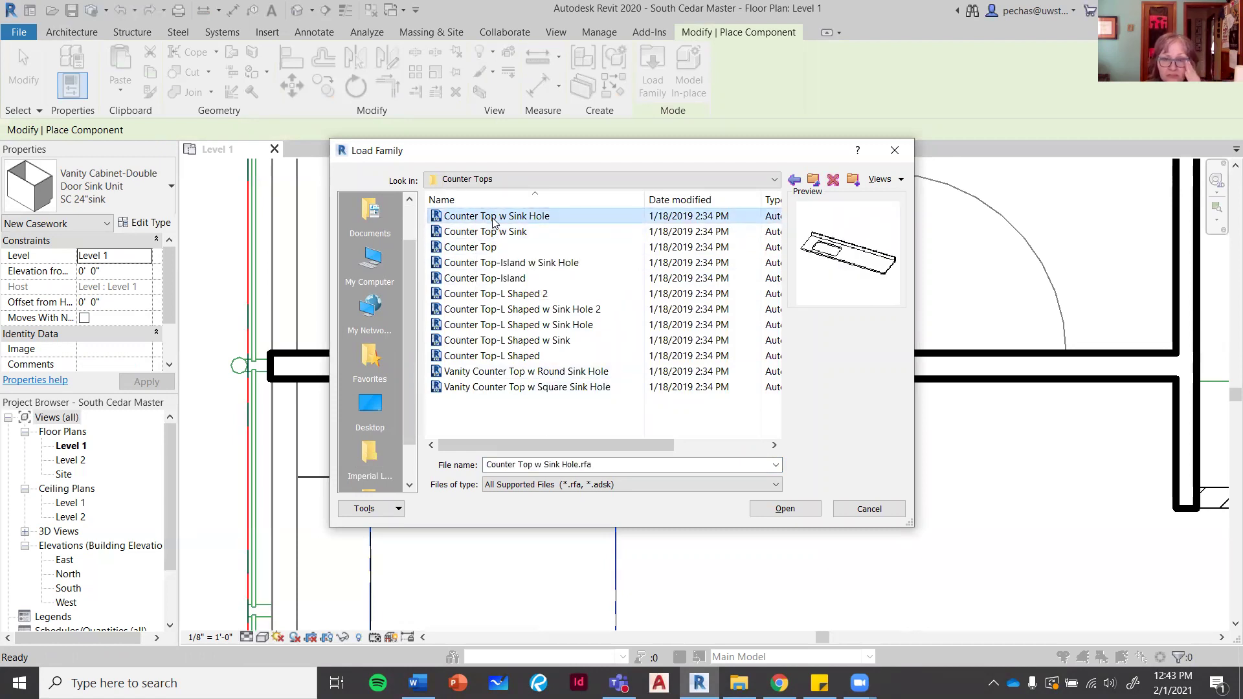
{"action": "left_click", "coordinate": [785, 509]}
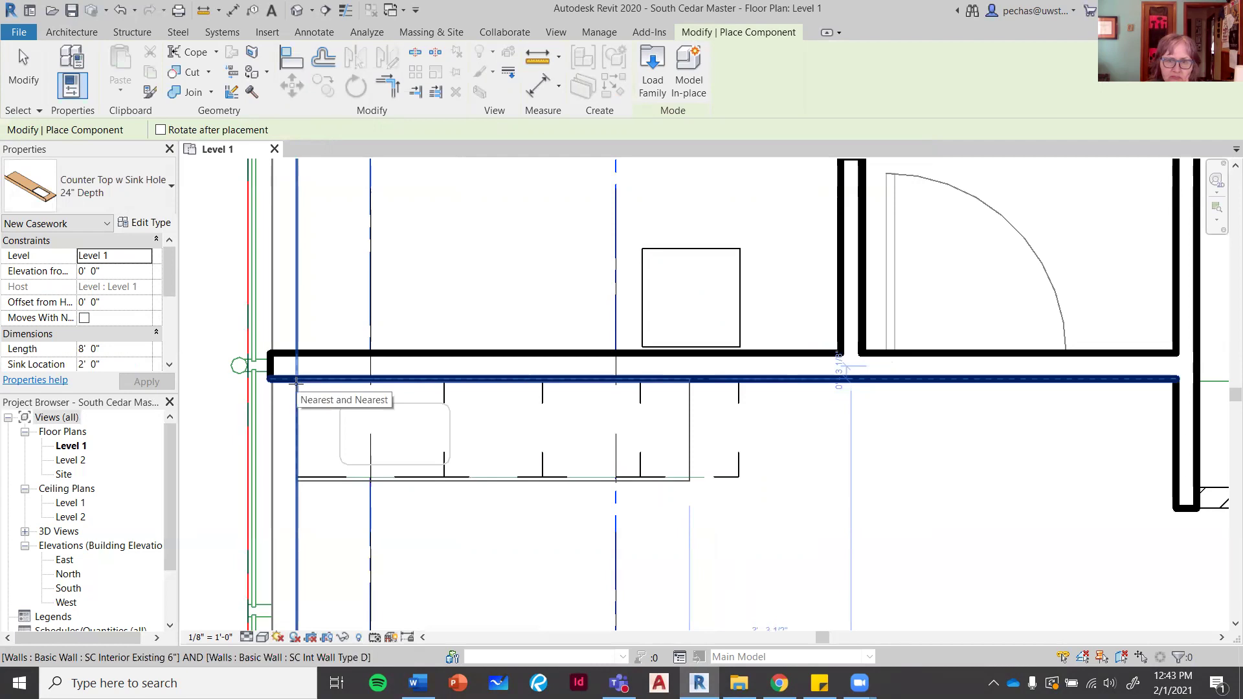
Place one countertop against the wall face over the base cabinets.
{"action": "left_click", "coordinate": [296, 382]}
{"action": "right_click", "coordinate": [569, 454]}
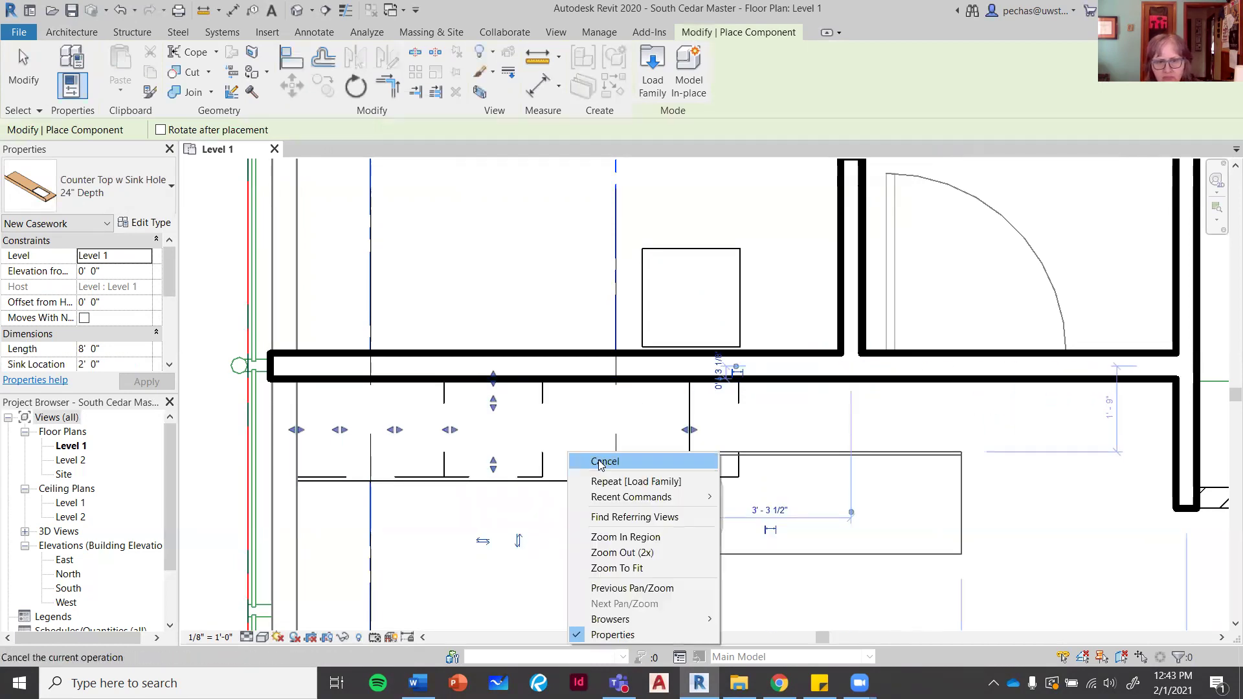
{"action": "left_click", "coordinate": [600, 461]}
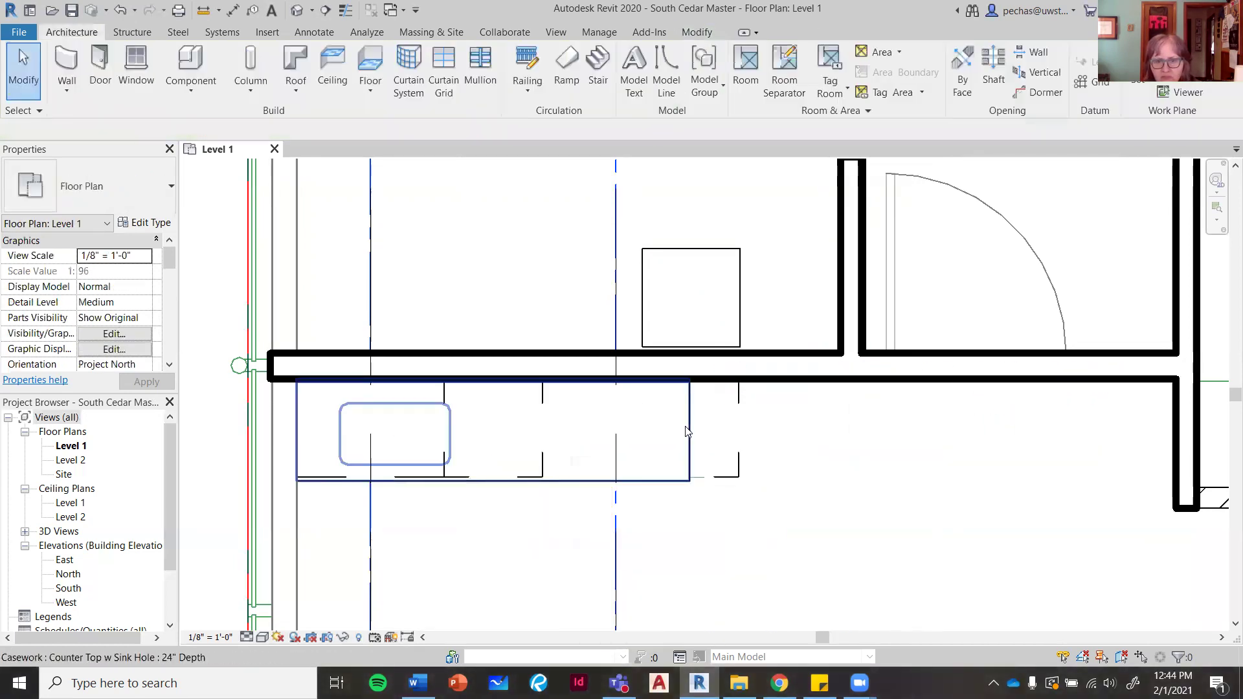
Extend the countertop's right end out to the last cabinet.
{"action": "left_click", "coordinate": [687, 432]}
{"action": "left_click_drag", "start_coordinate": [689, 432], "coordinate": [740, 432]}
{"action": "left_click", "coordinate": [367, 398]}
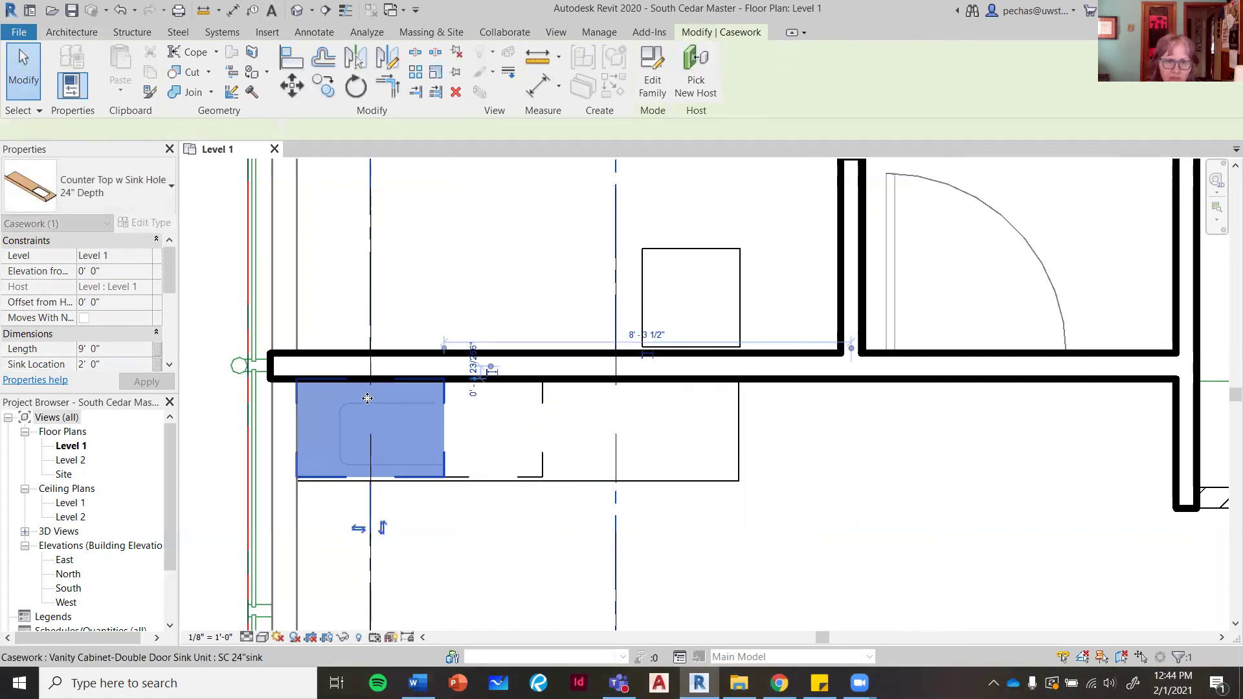
{"action": "left_click", "coordinate": [422, 533]}
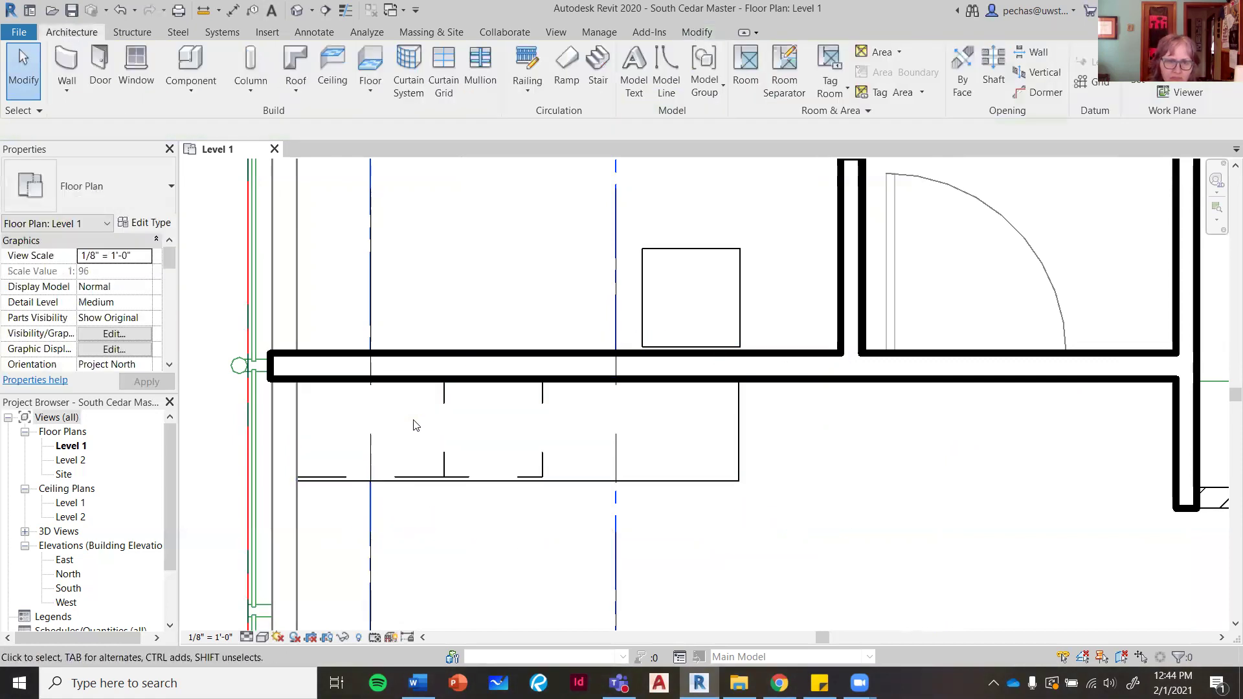
Slide the countertop left to the wall and trim it to span the cabinet row, 9' 0".
{"action": "left_click", "coordinate": [415, 414]}
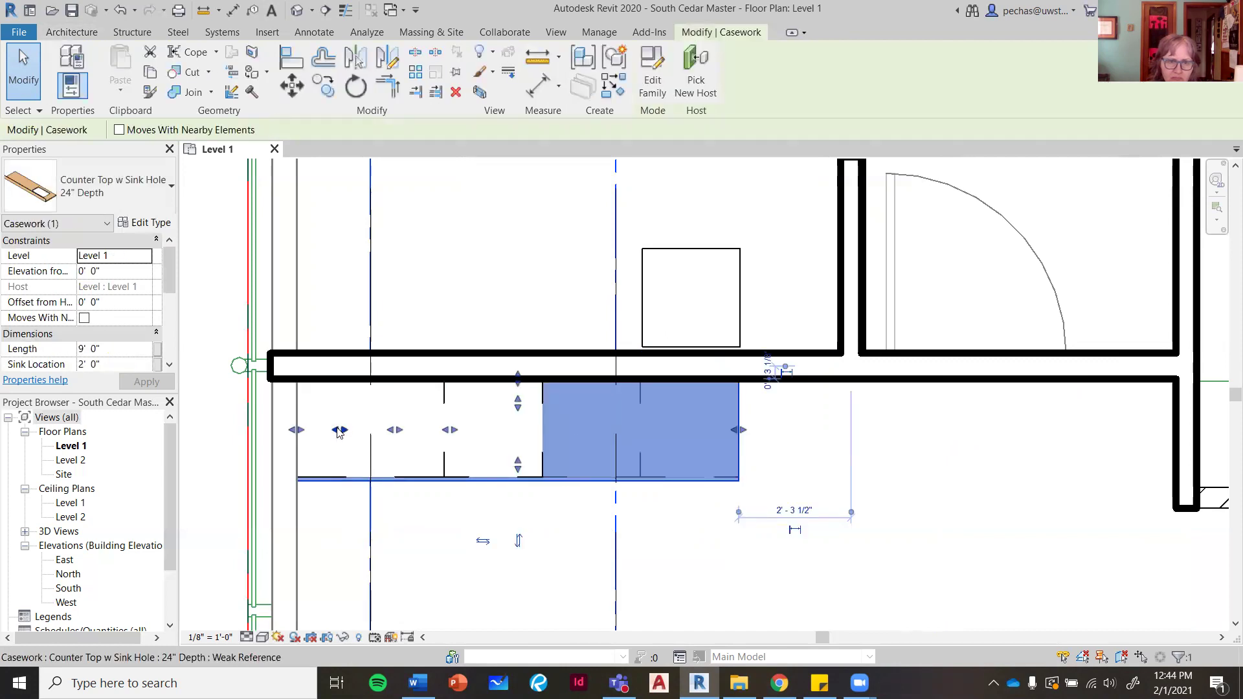
{"action": "mouse_move", "coordinate": [328, 432]}
{"action": "left_mouse_down"}
{"action": "mouse_move", "coordinate": [304, 407]}
{"action": "mouse_move", "coordinate": [316, 432]}
{"action": "left_mouse_up"}
{"action": "mouse_move", "coordinate": [451, 435]}
{"action": "left_mouse_down"}
{"action": "mouse_move", "coordinate": [417, 434]}
{"action": "mouse_move", "coordinate": [427, 442]}
{"action": "left_mouse_up"}
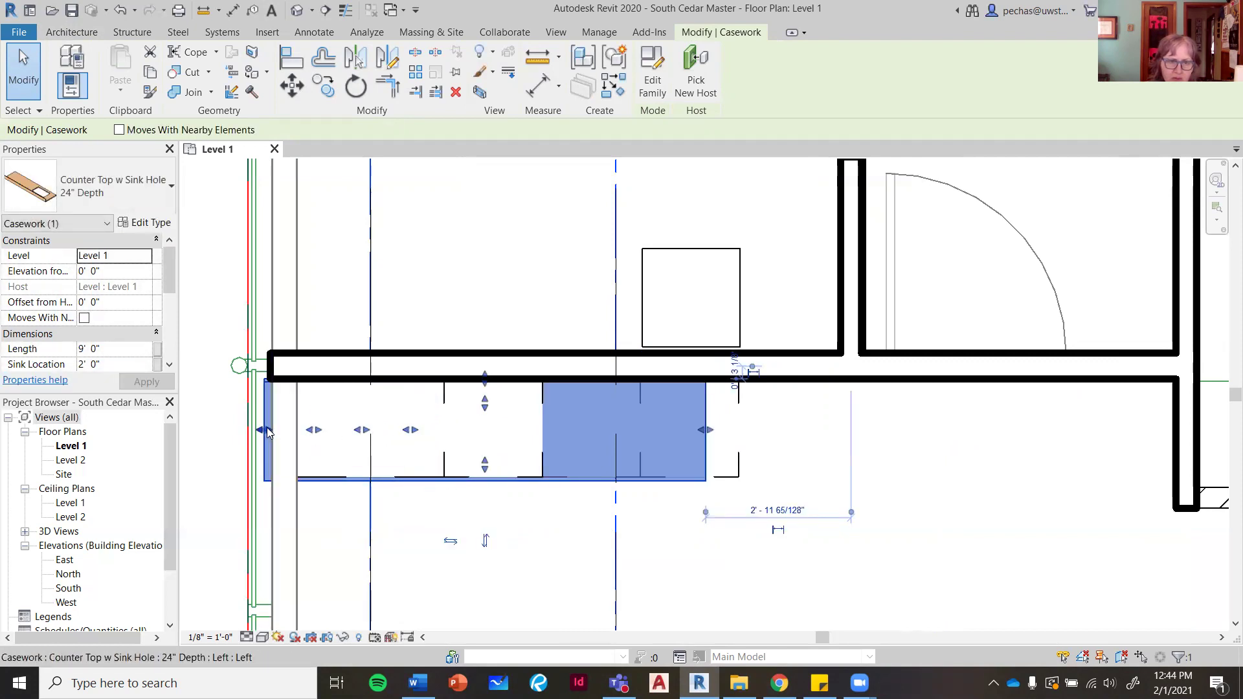
{"action": "left_click_drag", "start_coordinate": [268, 433], "coordinate": [745, 427]}
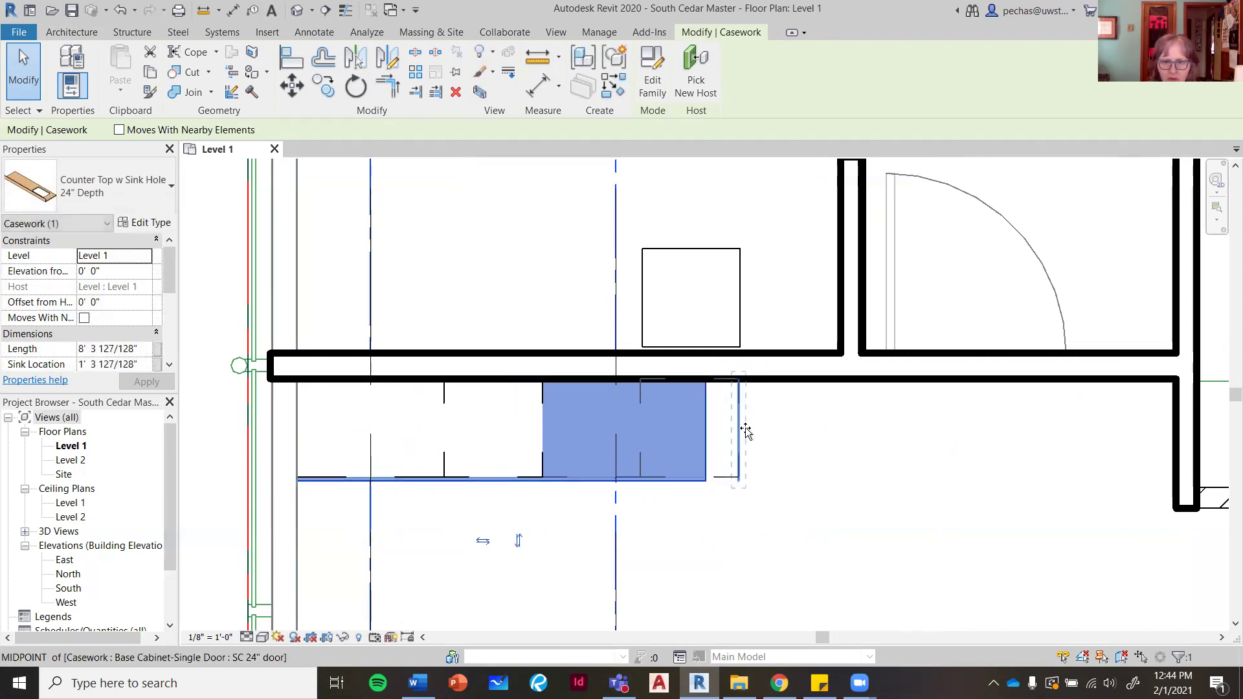
{"action": "left_click", "coordinate": [687, 525]}
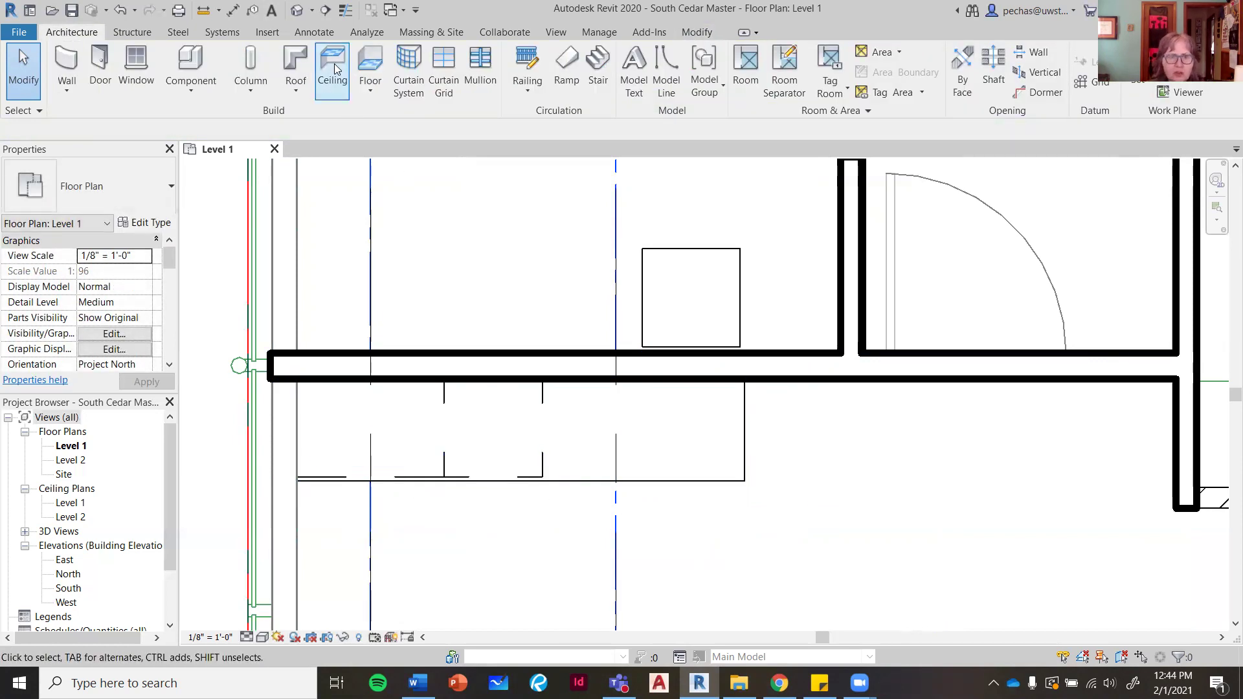
Place a camera in the Level 1 plan, eye below the cabinets, target on them.
{"action": "left_click", "coordinate": [311, 10]}
{"action": "left_click", "coordinate": [295, 34]}
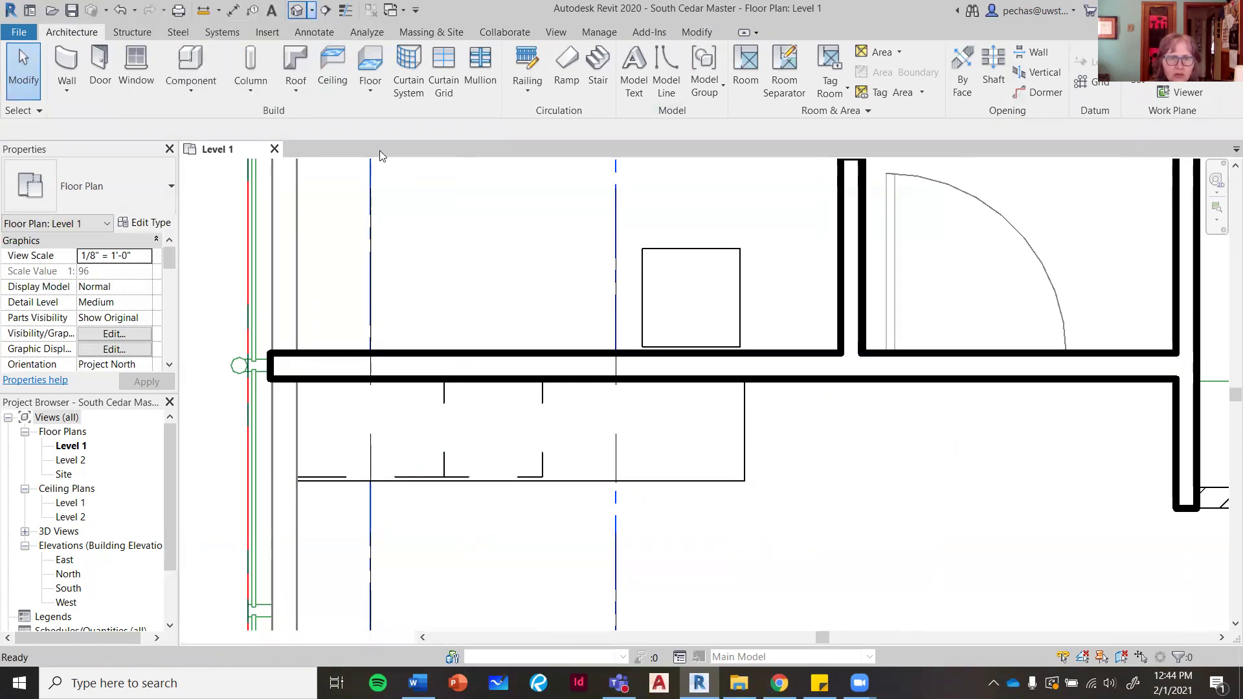
{"action": "scroll", "coordinate": [509, 333], "scroll_direction": "up", "scroll_amount": 2}
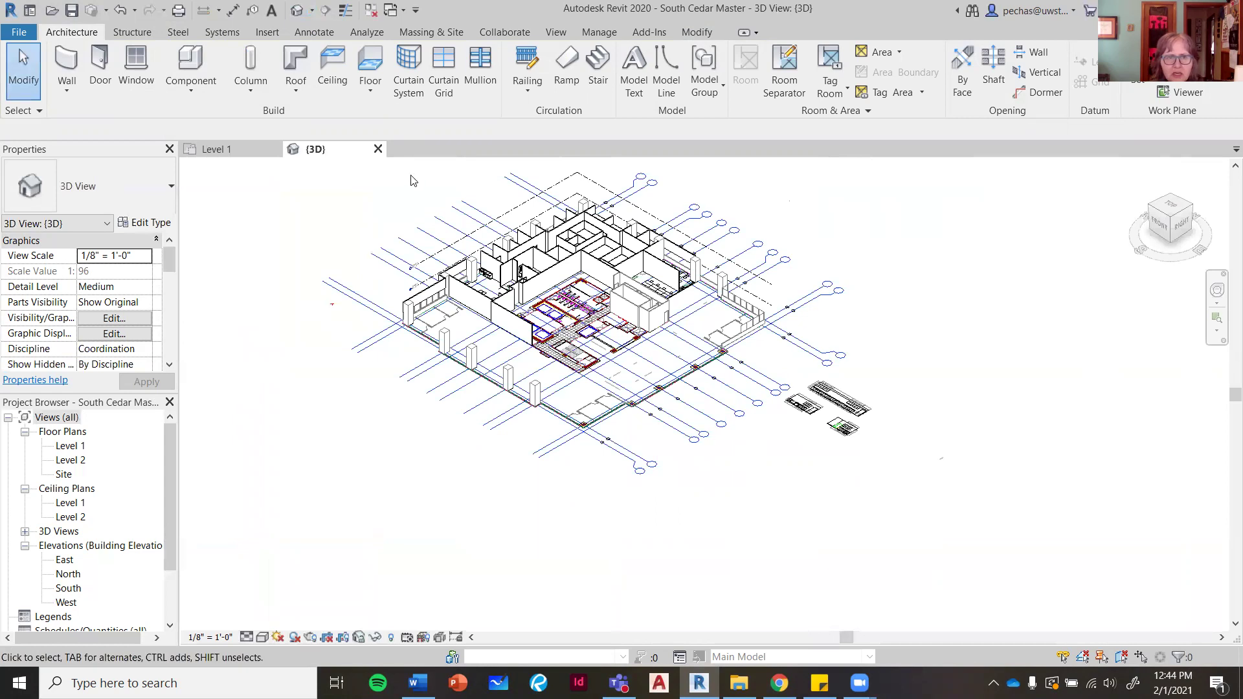
{"action": "left_click", "coordinate": [236, 154]}
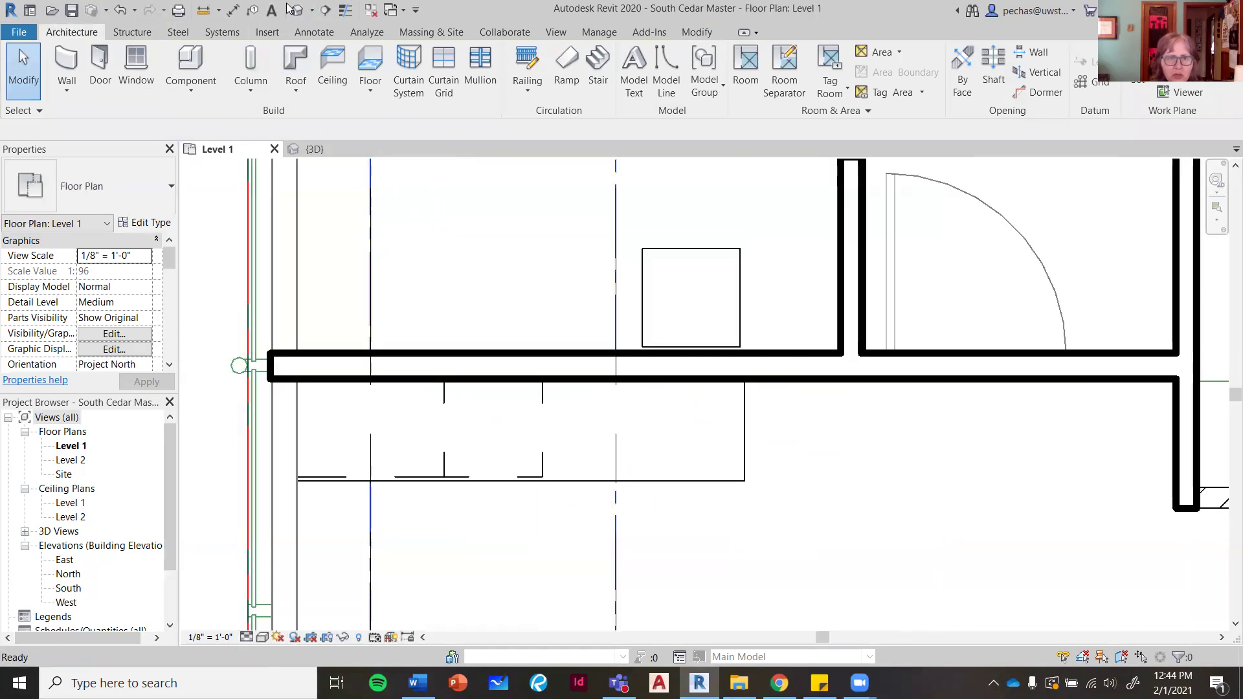
{"action": "left_click", "coordinate": [312, 11]}
{"action": "left_click", "coordinate": [263, 48]}
{"action": "scroll", "coordinate": [516, 334], "scroll_direction": "down", "scroll_amount": 1}
{"action": "scroll", "coordinate": [516, 333], "scroll_direction": "down", "scroll_amount": 2}
{"action": "left_click", "coordinate": [538, 595]}
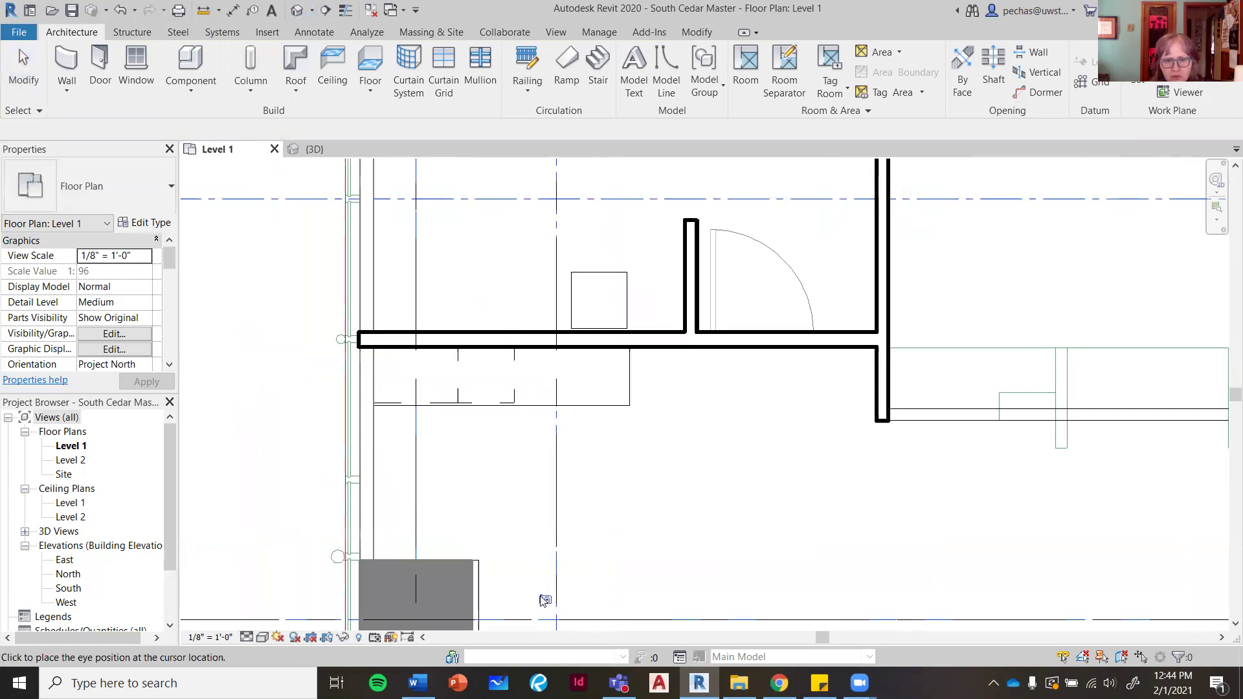
{"action": "left_click", "coordinate": [454, 232]}
Enlarge the camera crop frame downward and to both sides to show the whole cabinet run.
{"action": "scroll", "coordinate": [588, 412], "scroll_direction": "down", "scroll_amount": 2}
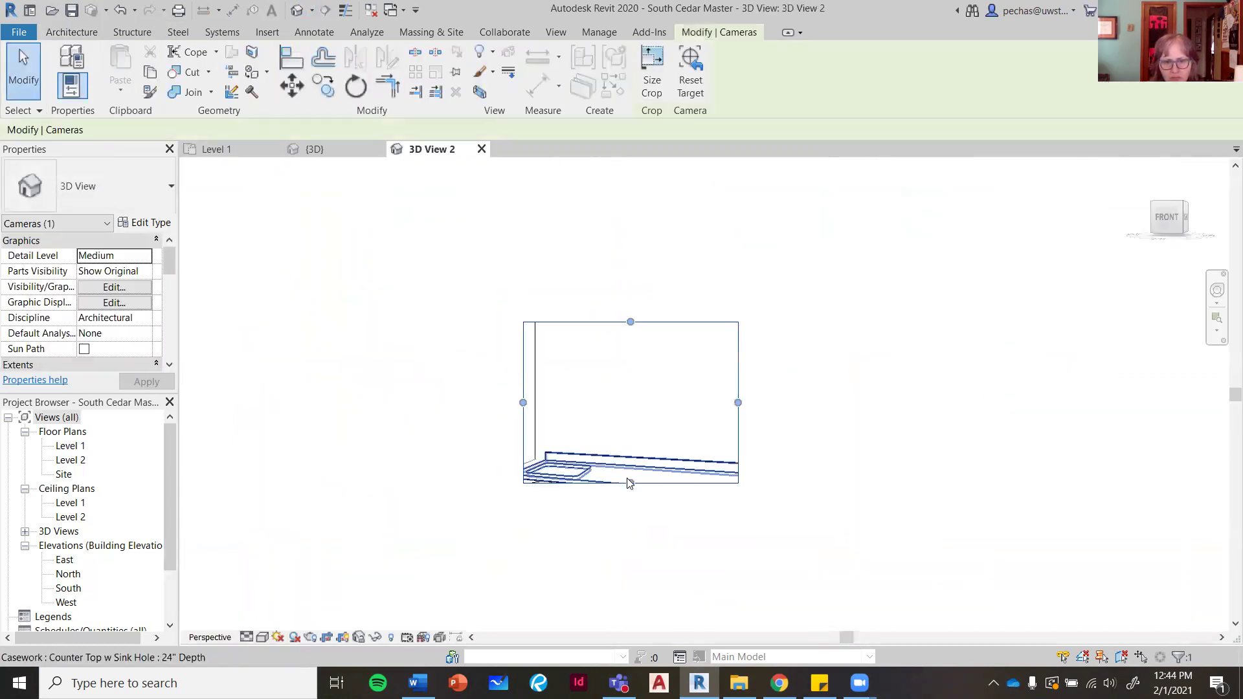
{"action": "left_click_drag", "start_coordinate": [631, 486], "coordinate": [631, 594]}
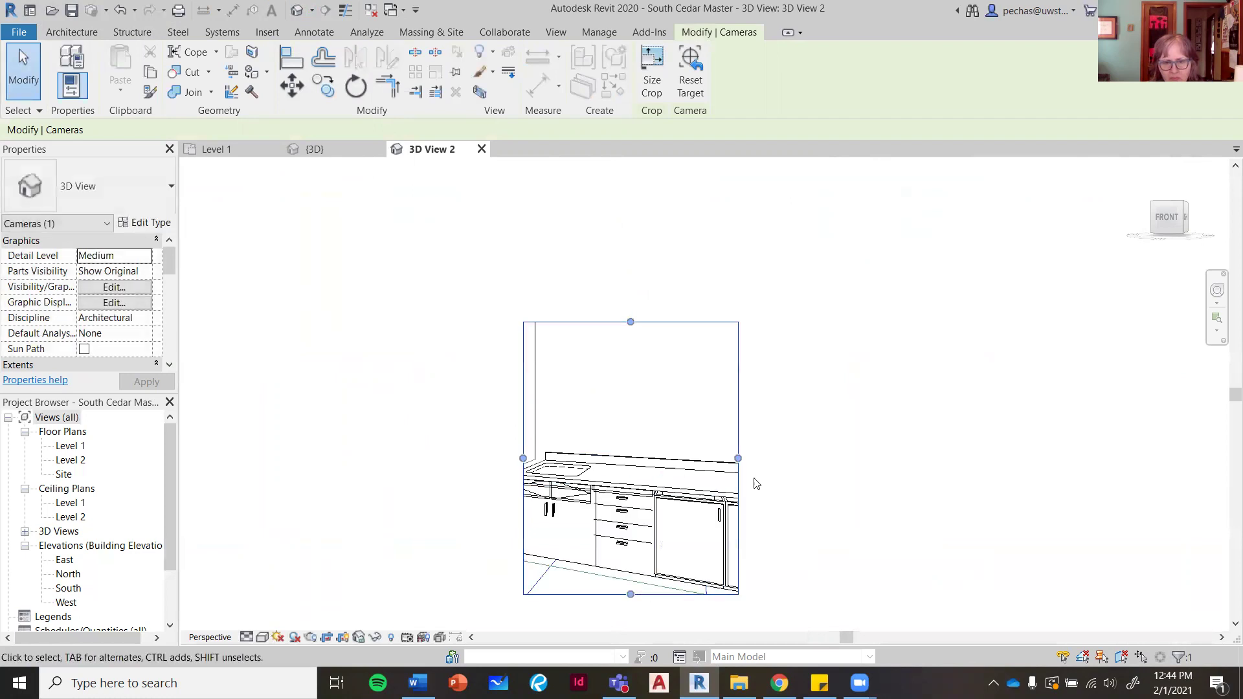
{"action": "scroll", "coordinate": [672, 461], "scroll_direction": "down", "scroll_amount": 1}
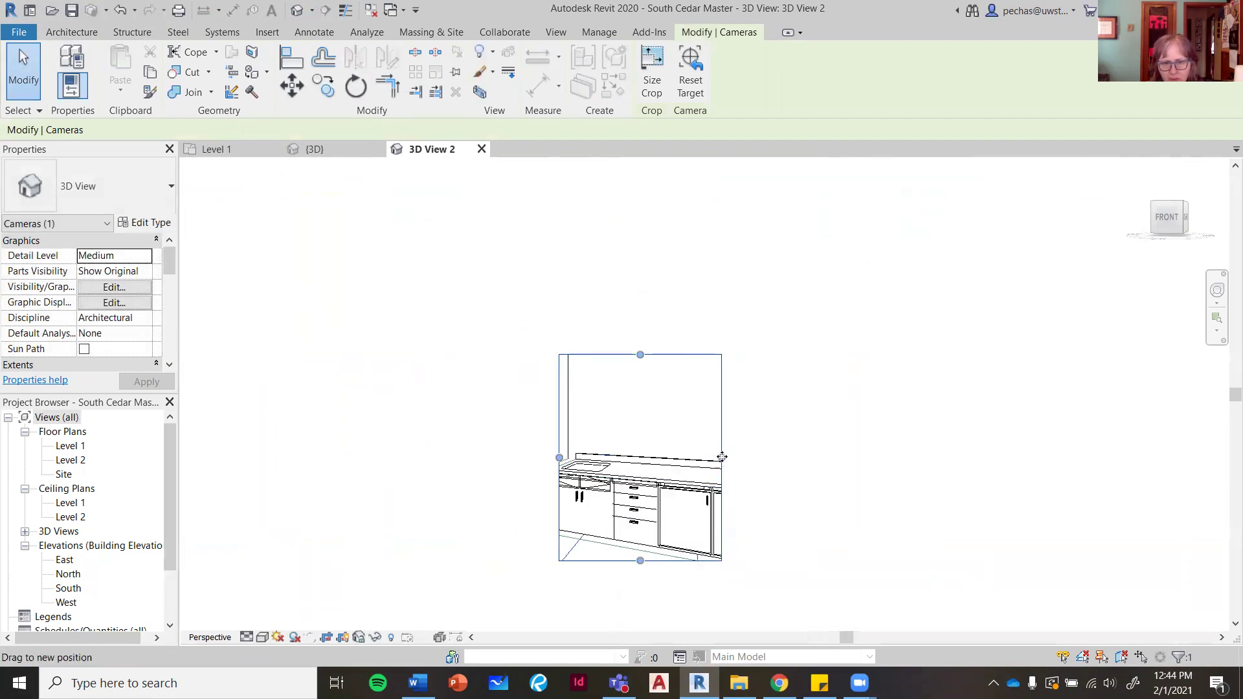
{"action": "left_click_drag", "start_coordinate": [722, 458], "coordinate": [805, 457]}
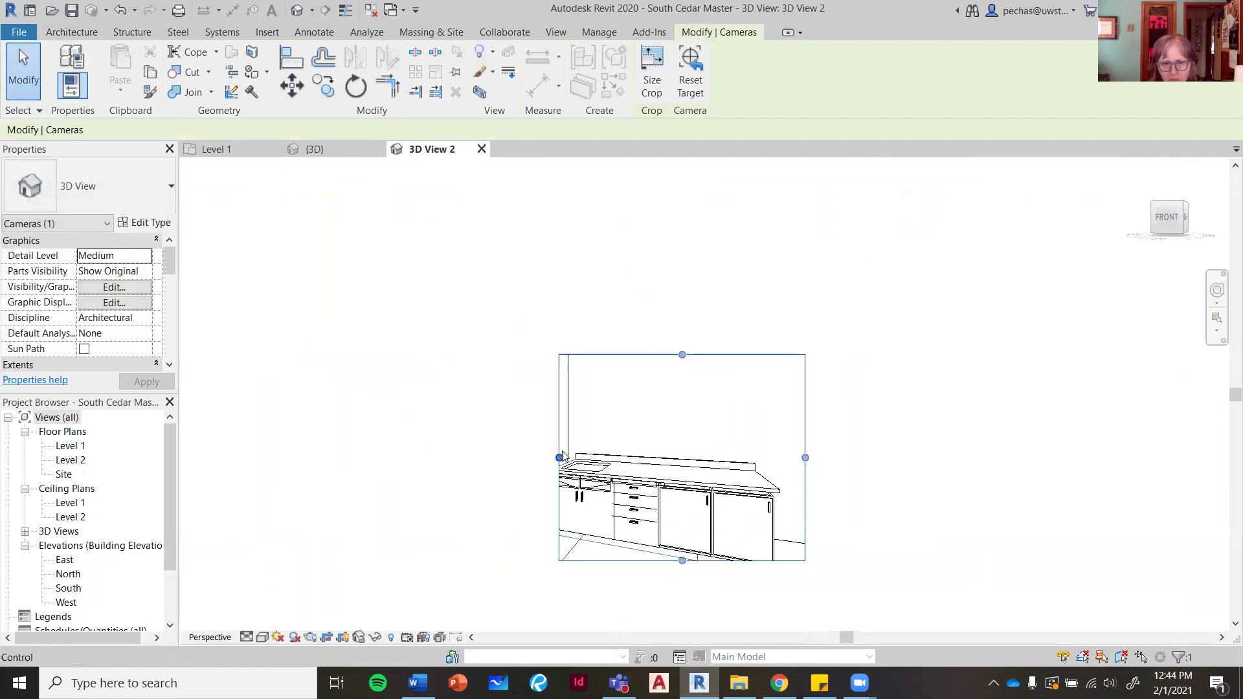
{"action": "left_click_drag", "start_coordinate": [560, 458], "coordinate": [481, 458]}
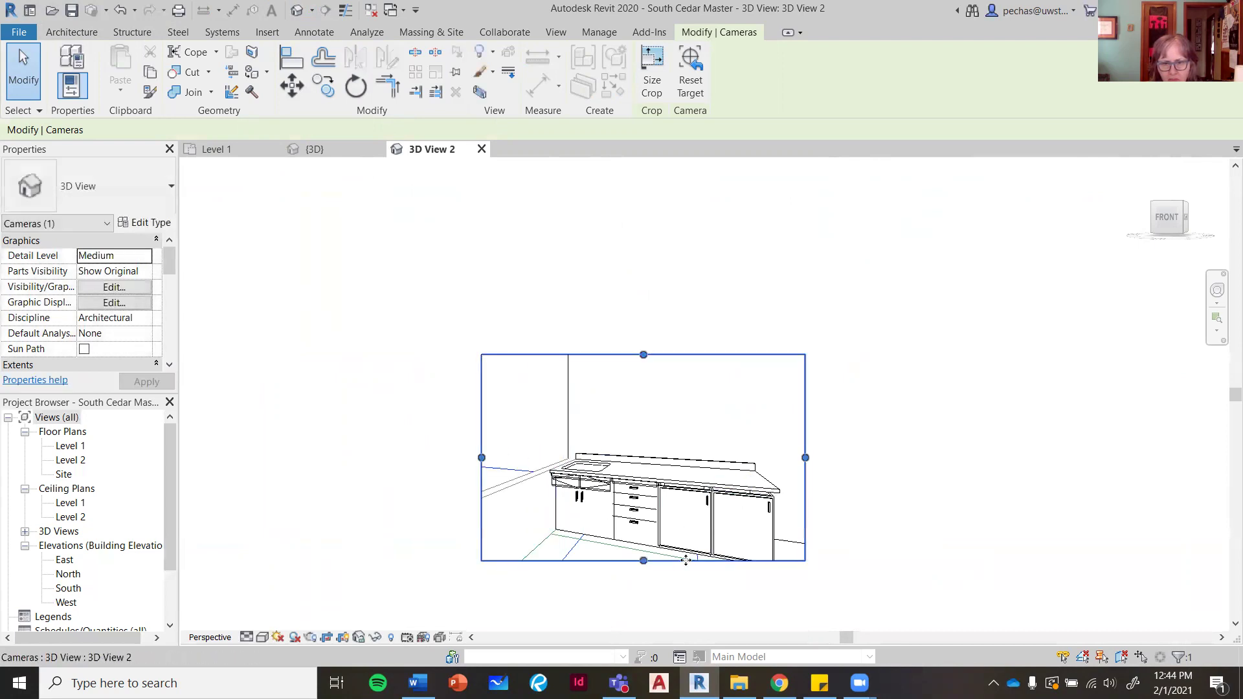
{"action": "left_click_drag", "start_coordinate": [643, 561], "coordinate": [644, 600]}
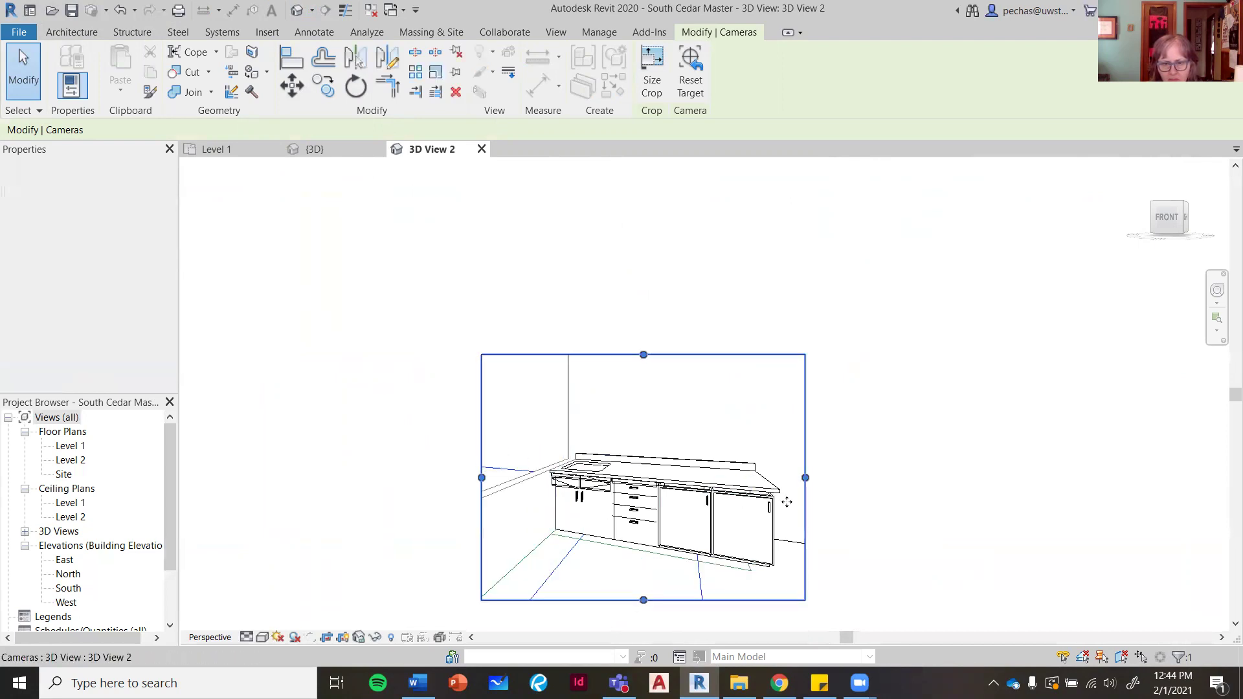
{"action": "scroll", "coordinate": [731, 577], "scroll_direction": "up", "scroll_amount": 5}
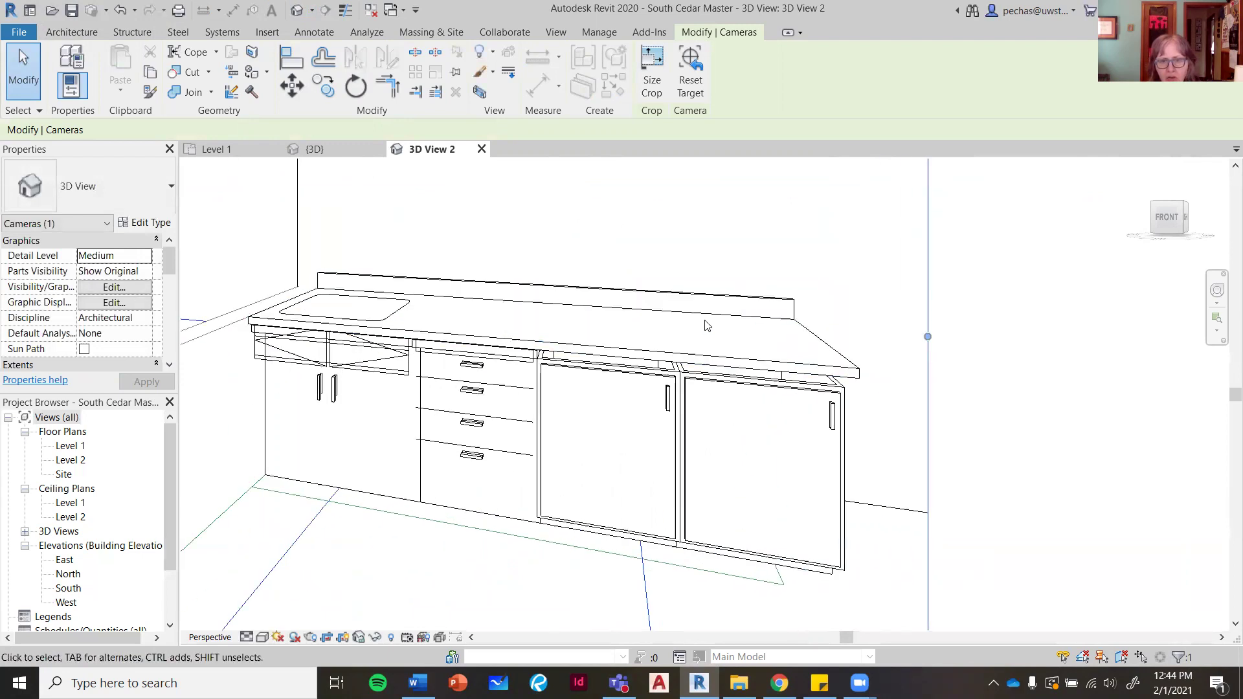
Lower the Counter Top w Sink Hole 24" Depth type's height from 3' 0" to 2' 10".
{"action": "left_click", "coordinate": [620, 318]}
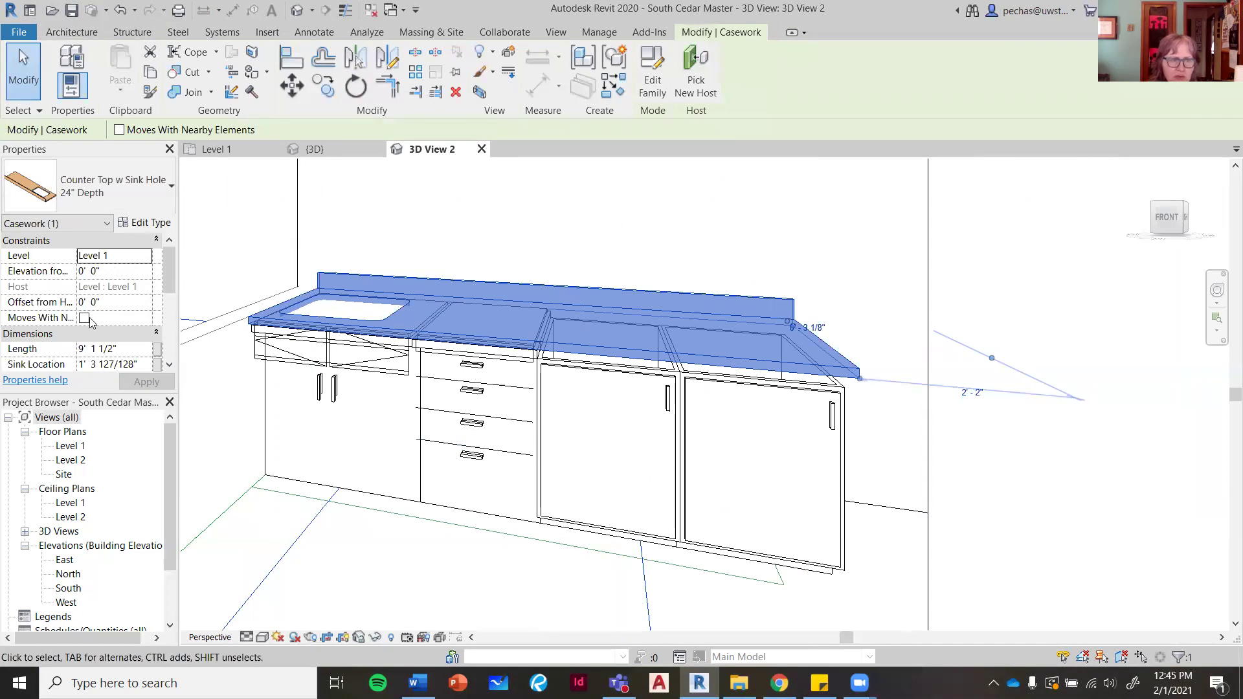
{"action": "left_click", "coordinate": [144, 222]}
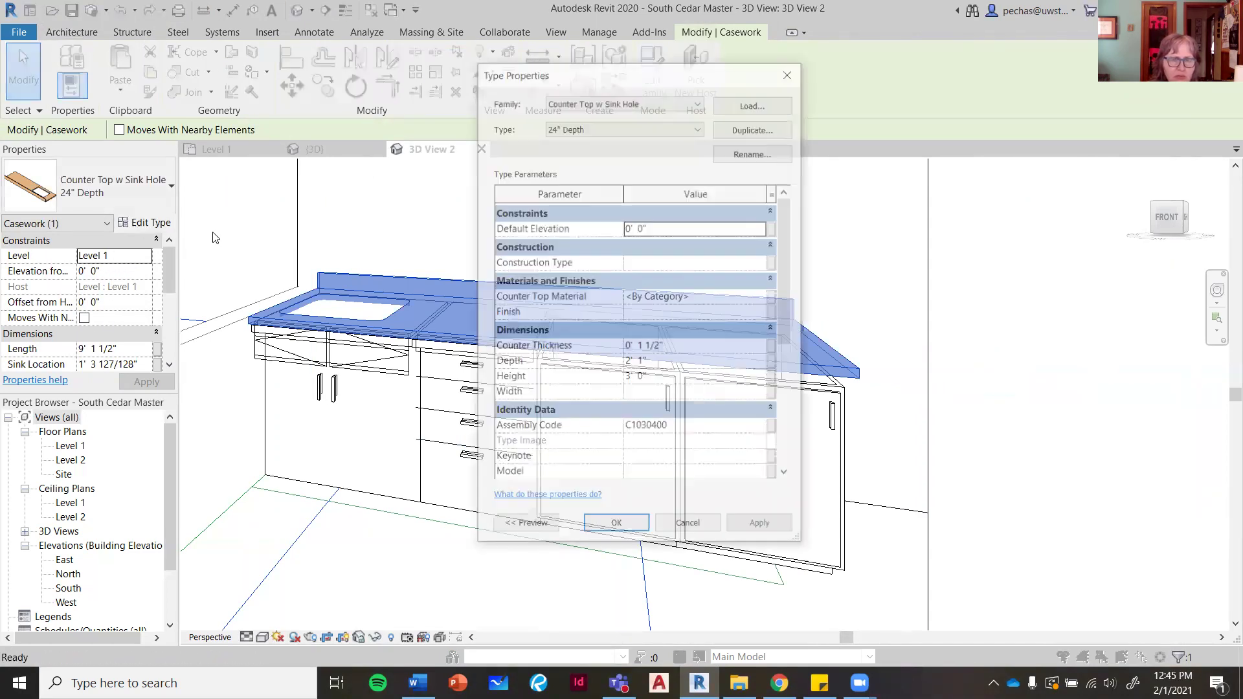
{"action": "left_click", "coordinate": [632, 378]}
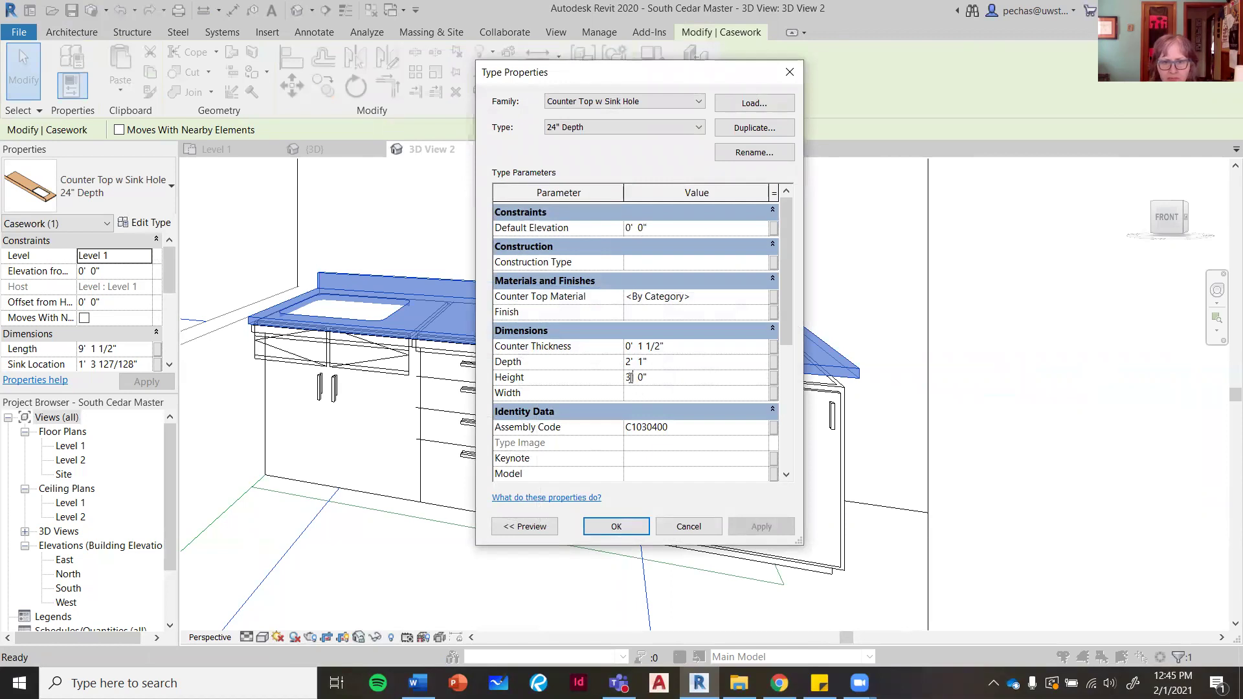
{"action": "type", "text": "2"}
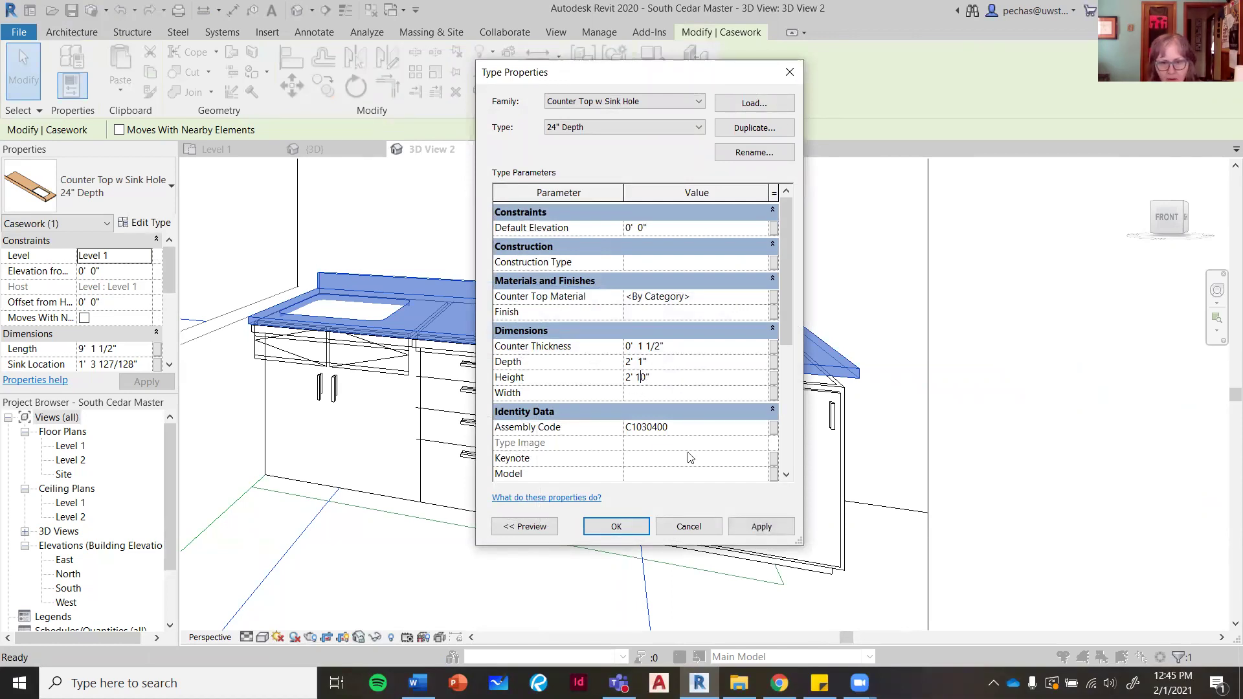
{"action": "left_click", "coordinate": [634, 530]}
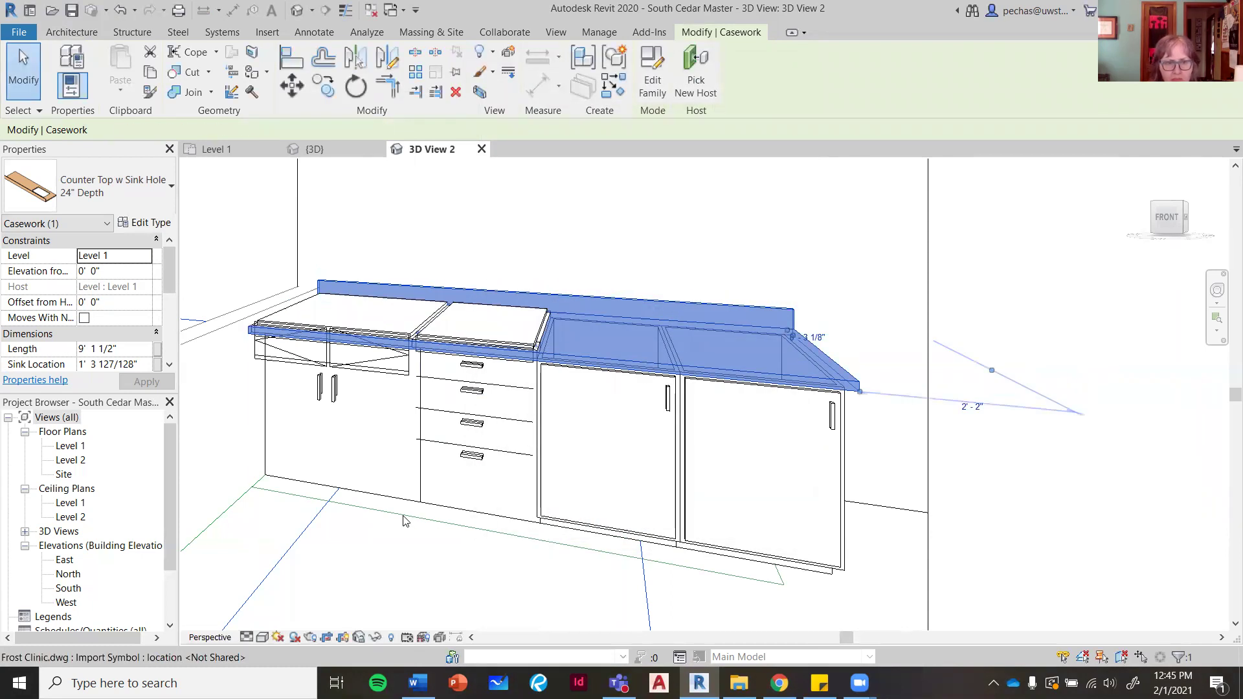
Review the 4-drawer base cabinet's type properties and accept them.
{"action": "left_click", "coordinate": [404, 512]}
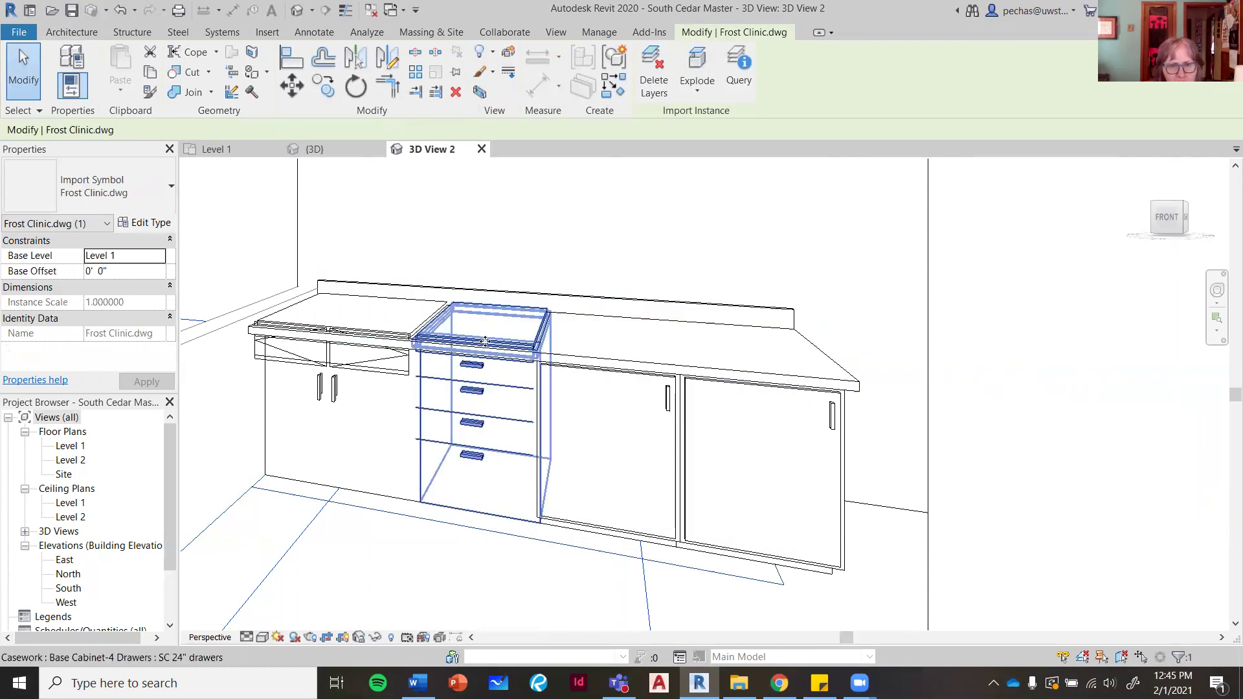
{"action": "left_click", "coordinate": [486, 345]}
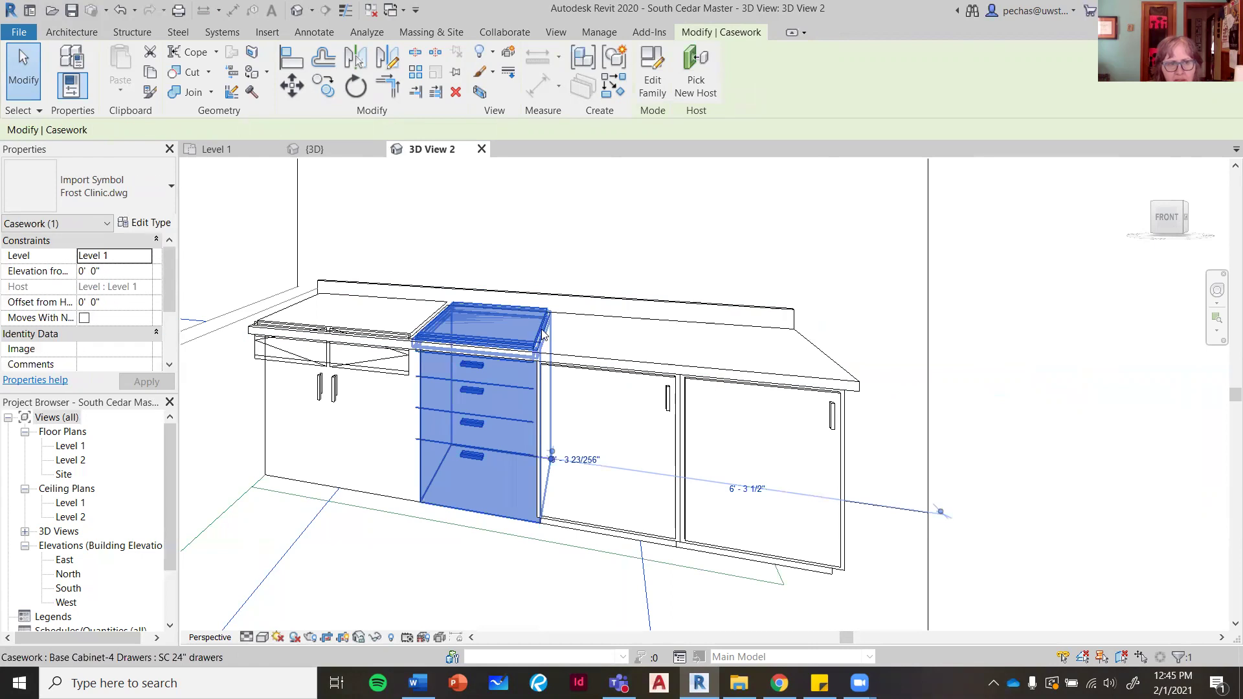
{"action": "left_click", "coordinate": [144, 223]}
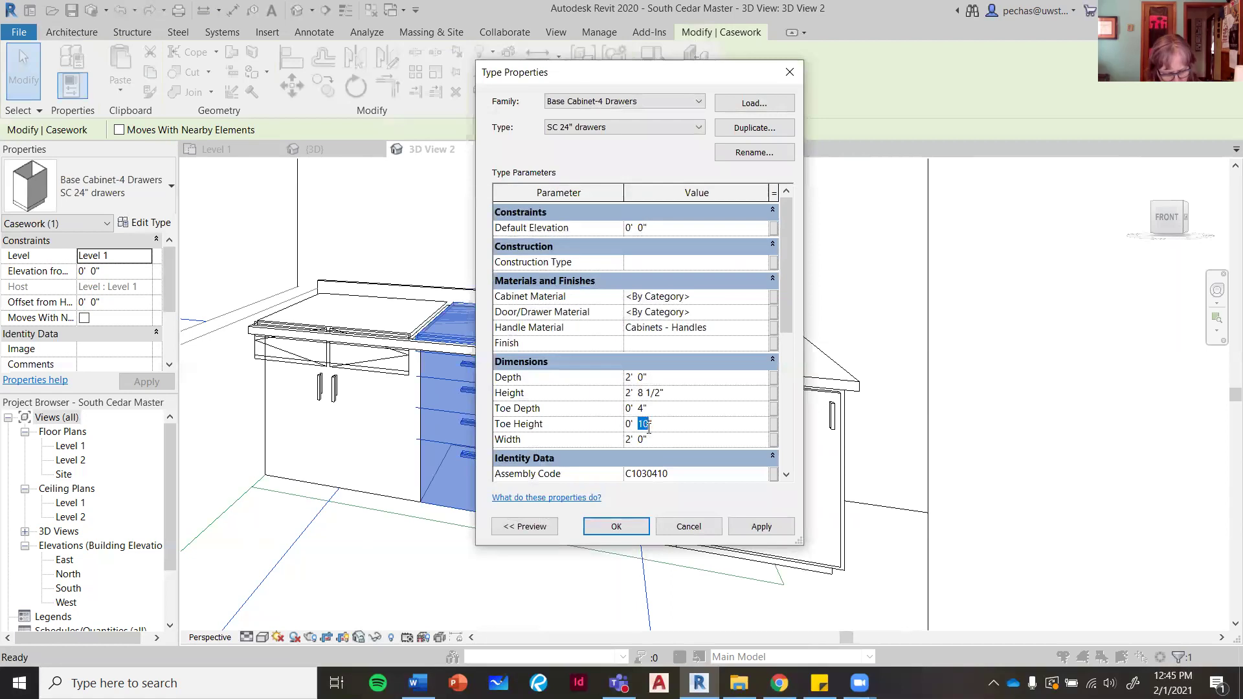
{"action": "left_click", "coordinate": [634, 524]}
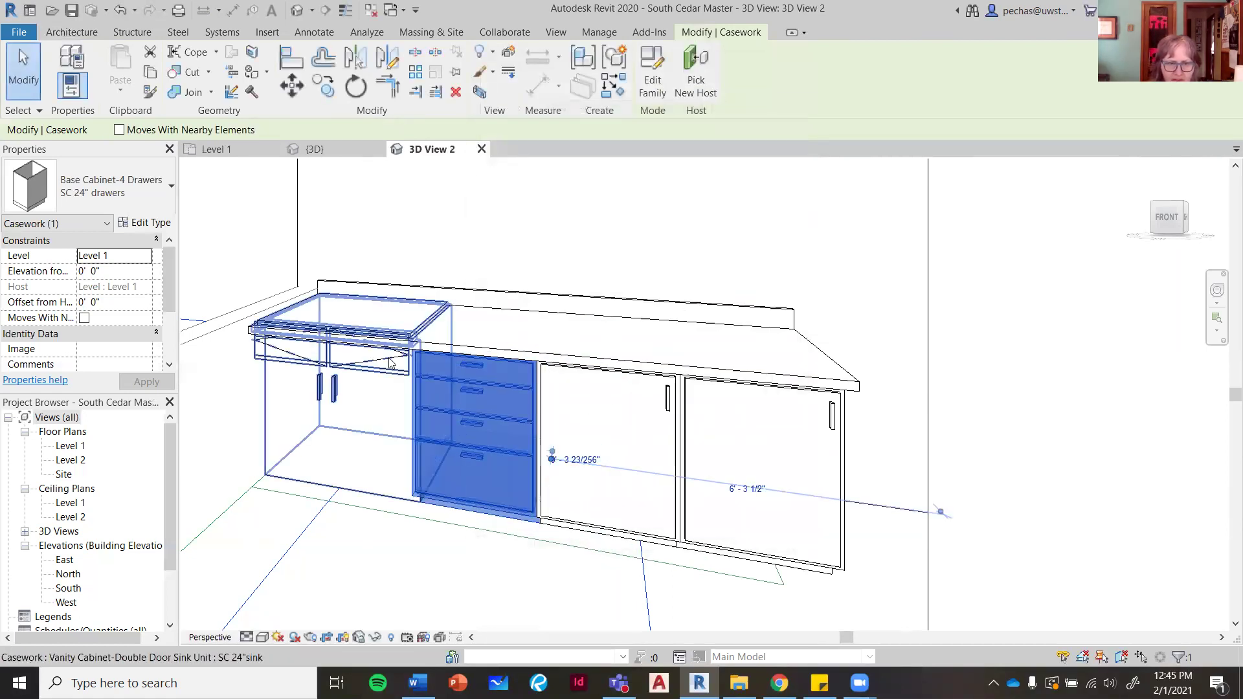
Correct the toe height of the SC 24" sink vanity type so it sits under the countertop.
{"action": "left_click", "coordinate": [390, 336]}
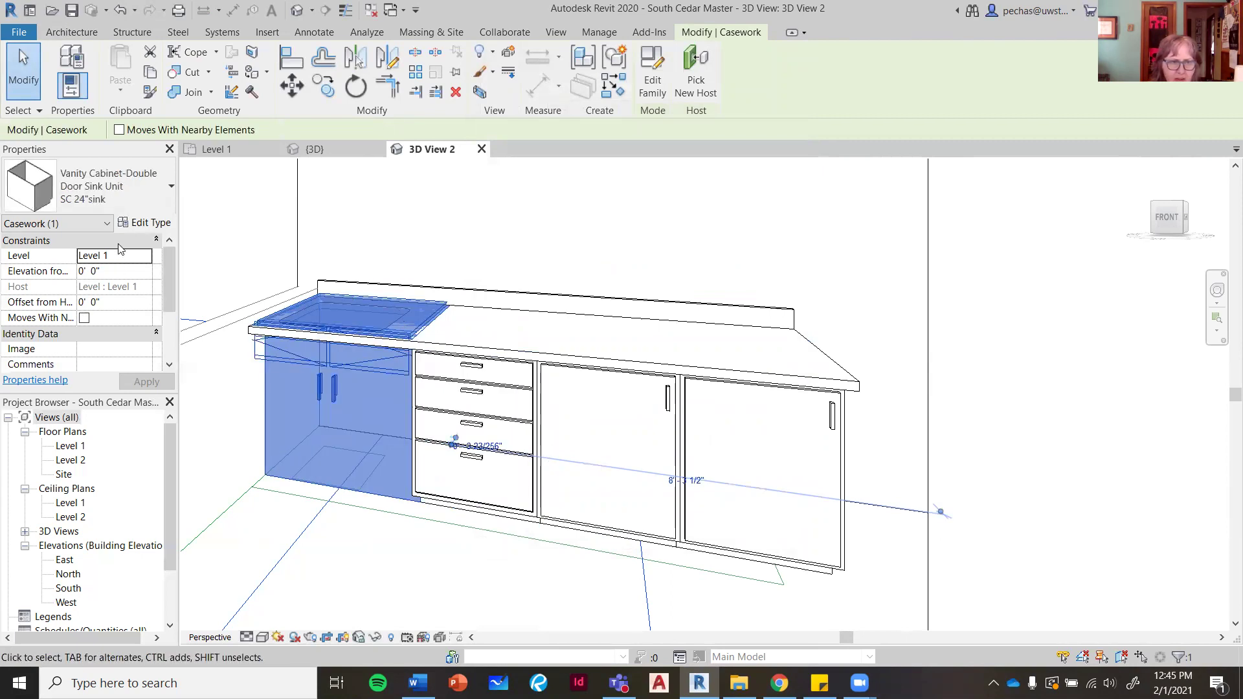
{"action": "left_click", "coordinate": [133, 224]}
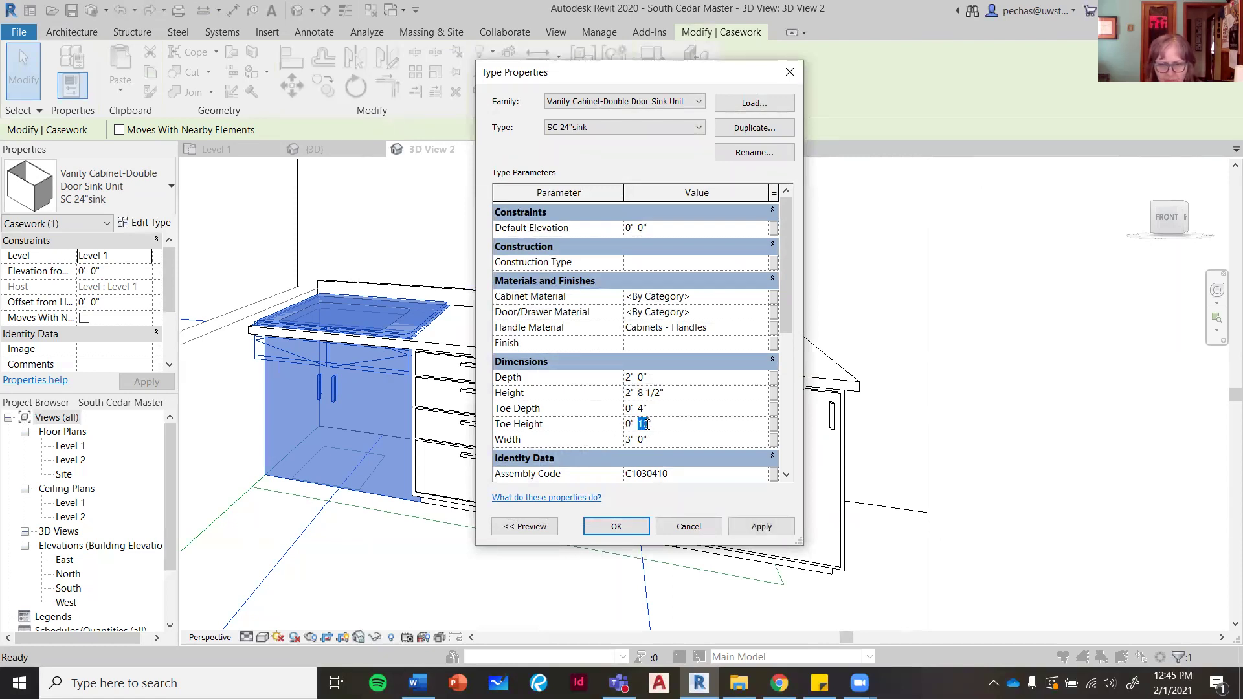
{"action": "left_click", "coordinate": [616, 527]}
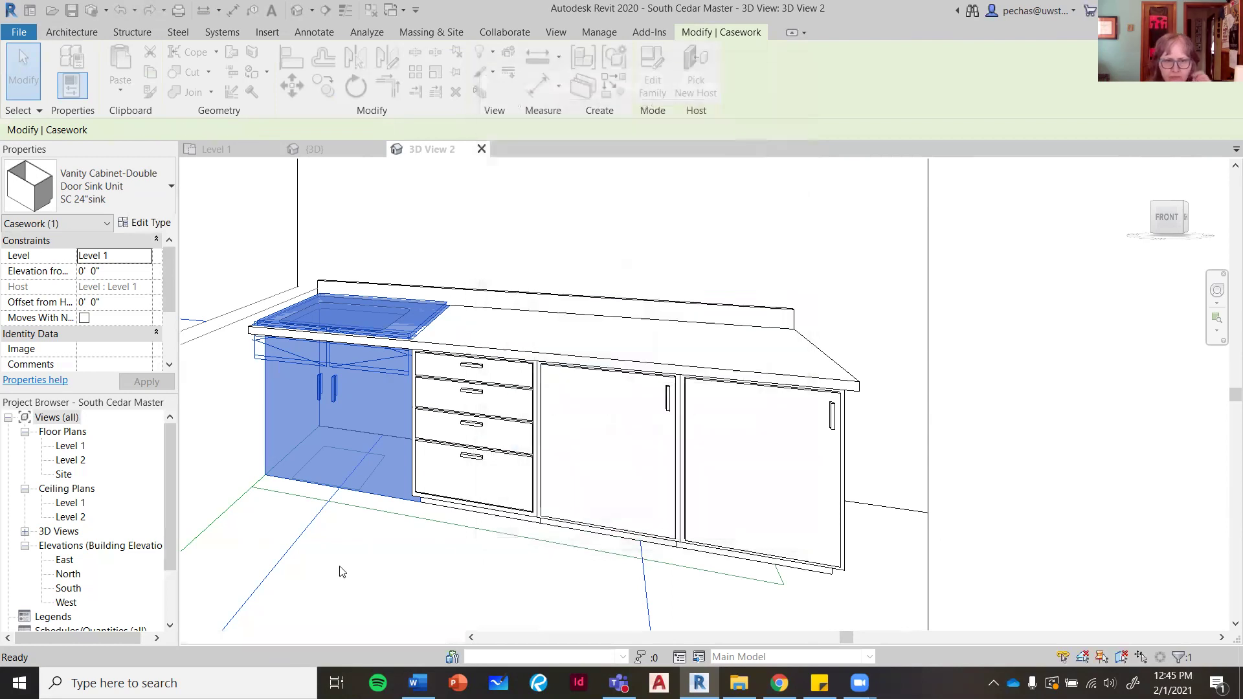
{"action": "left_click", "coordinate": [319, 541]}
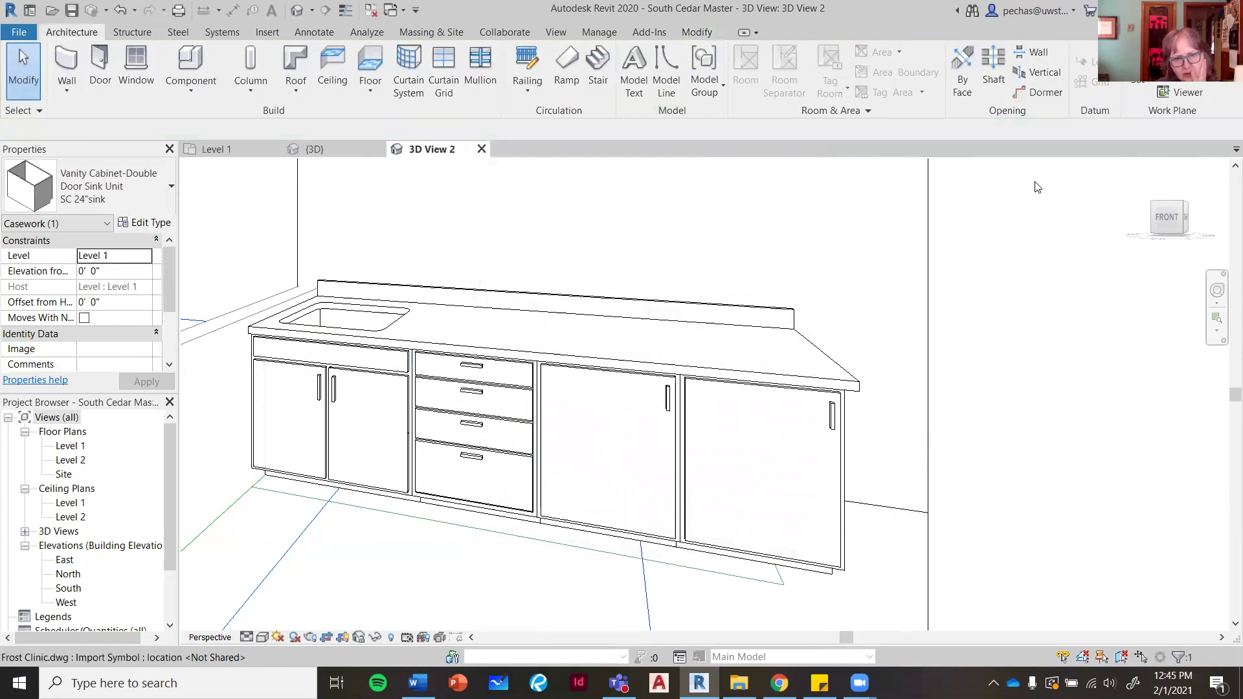
Flip the right-hand single-door cabinet left-to-right on the Level 1 plan, then clear the selection.
{"action": "left_click", "coordinate": [837, 413]}
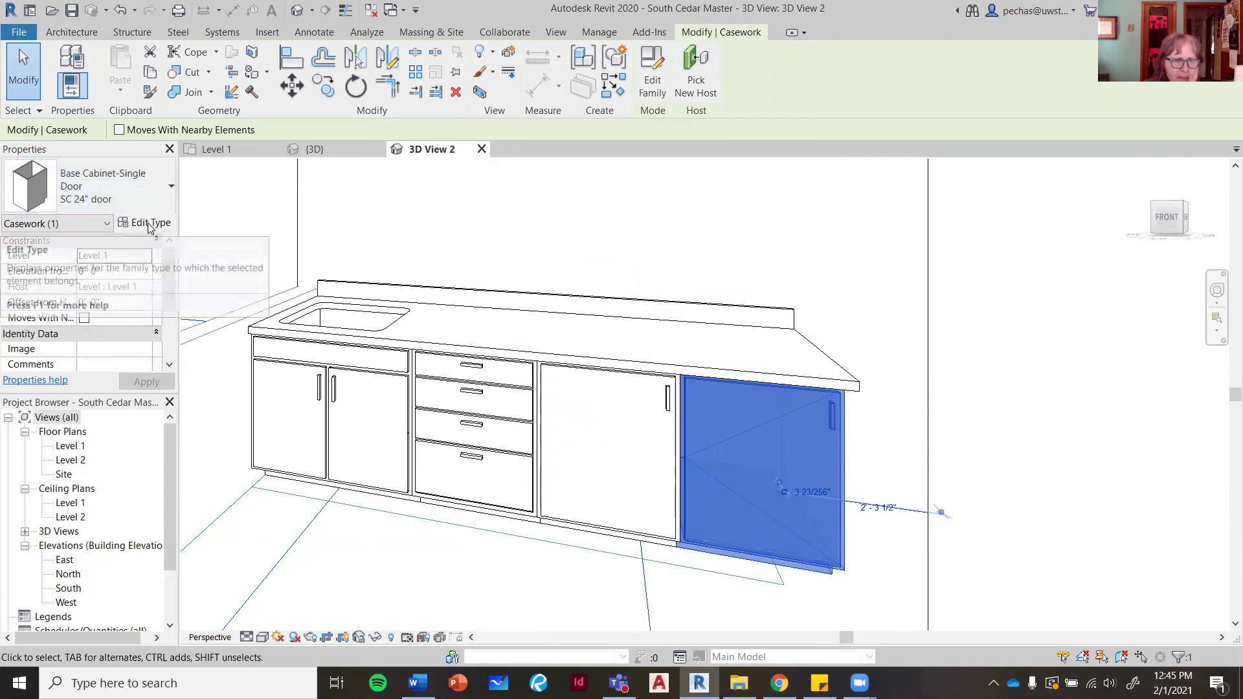
{"action": "left_click", "coordinate": [222, 145]}
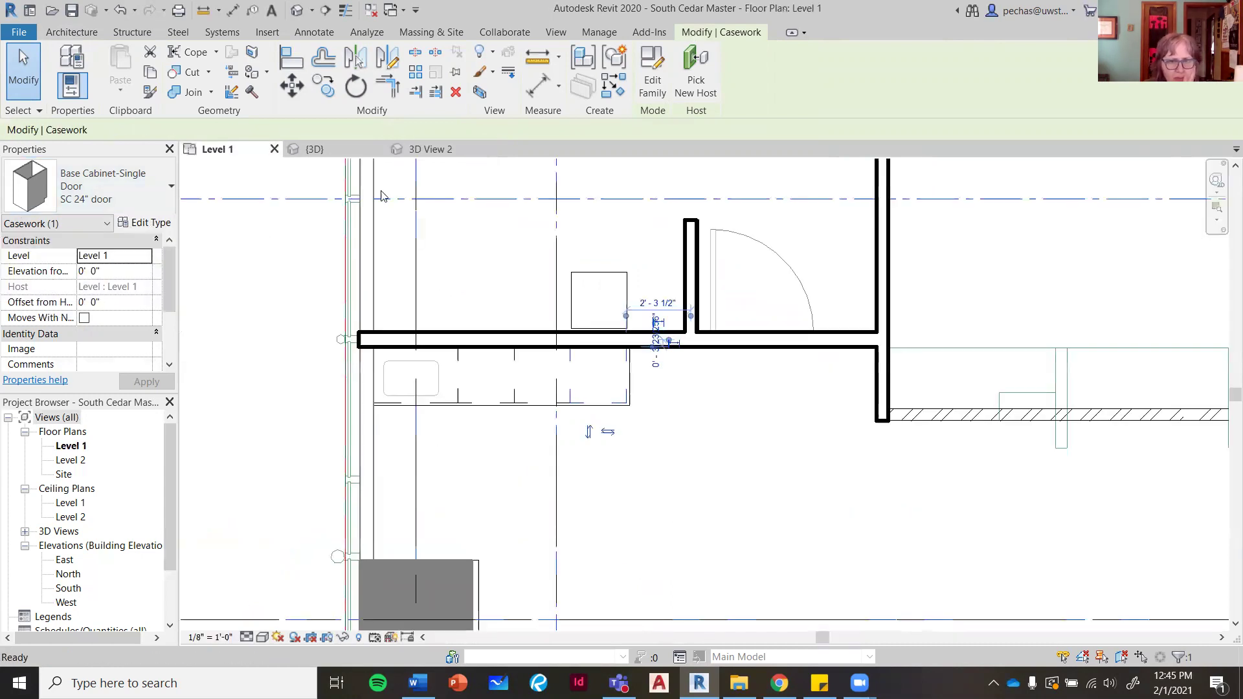
{"action": "left_click", "coordinate": [610, 432]}
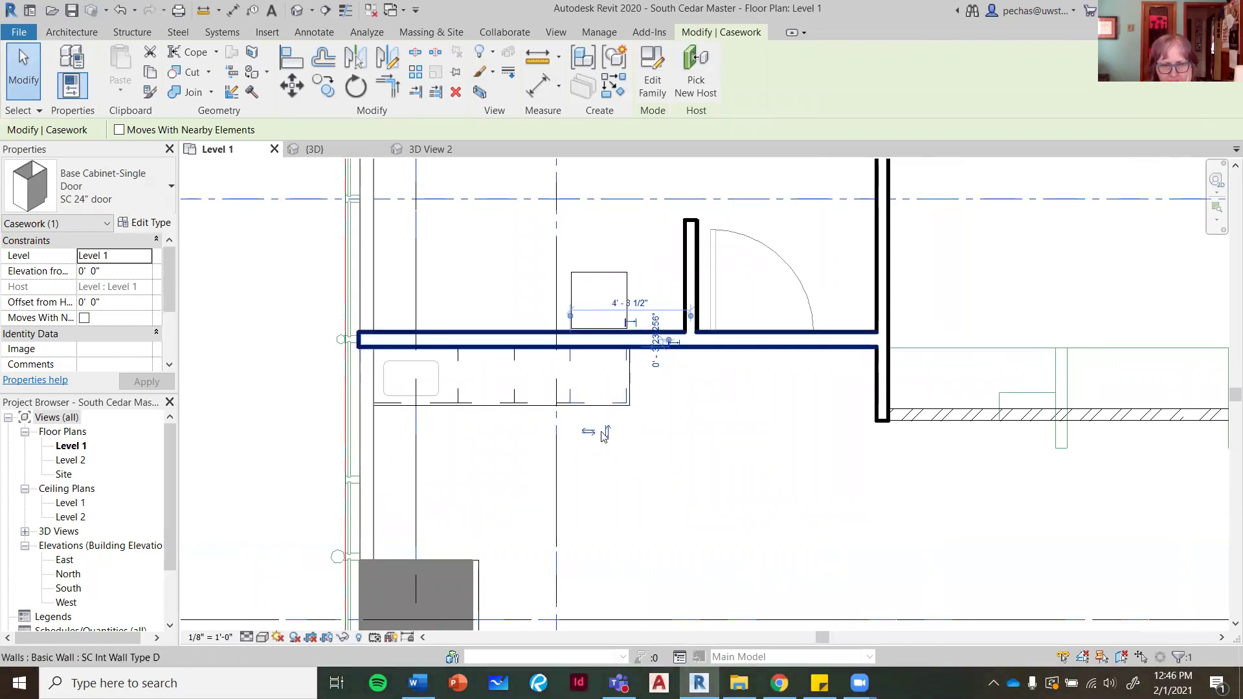
{"action": "left_click", "coordinate": [641, 461]}
{"action": "left_click", "coordinate": [600, 279]}
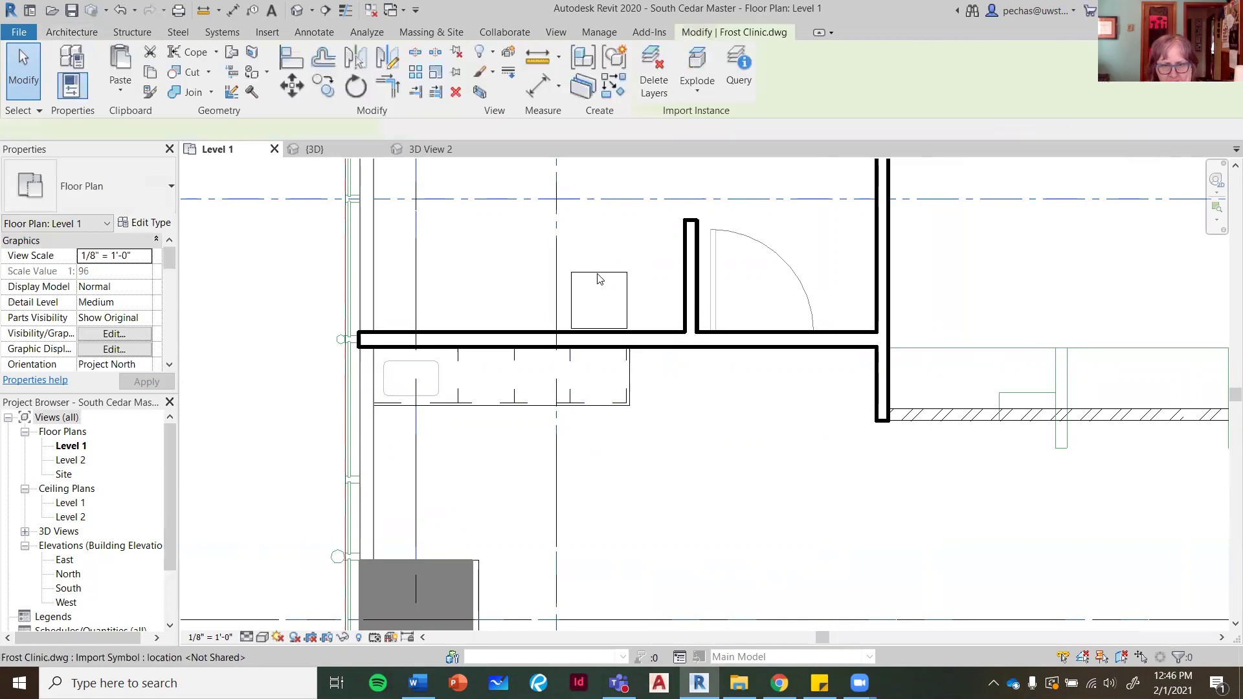
{"action": "left_click", "coordinate": [658, 466]}
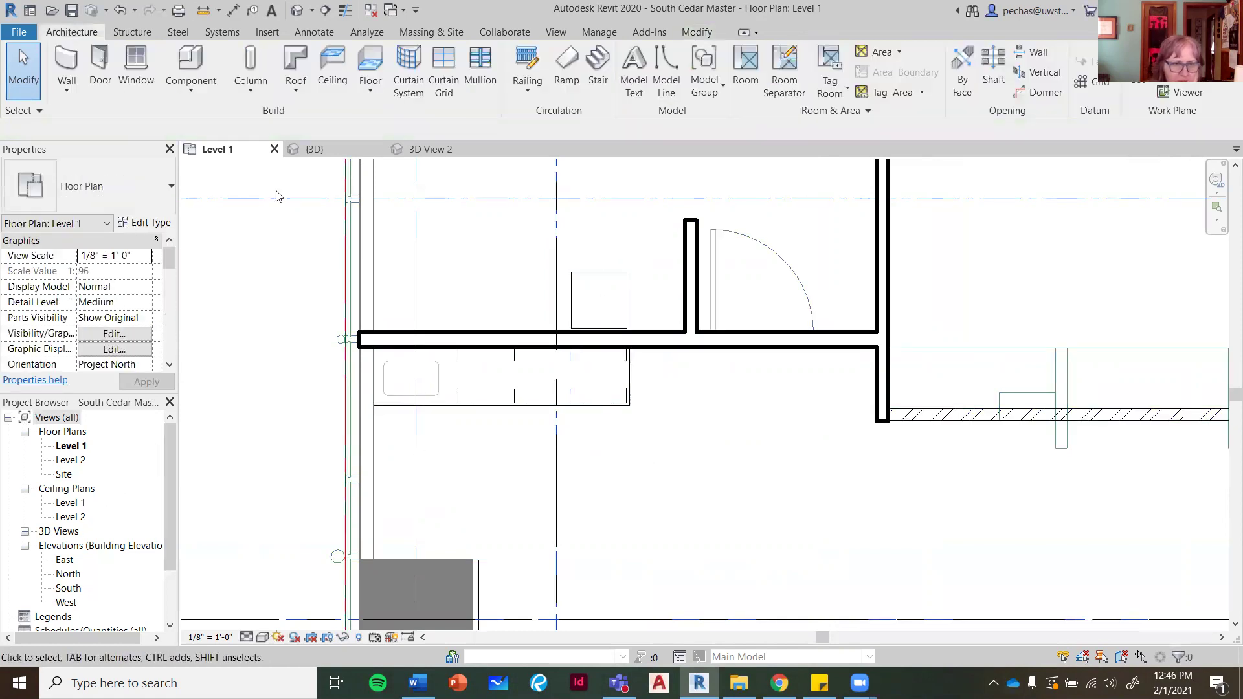
{"action": "left_click", "coordinate": [429, 149]}
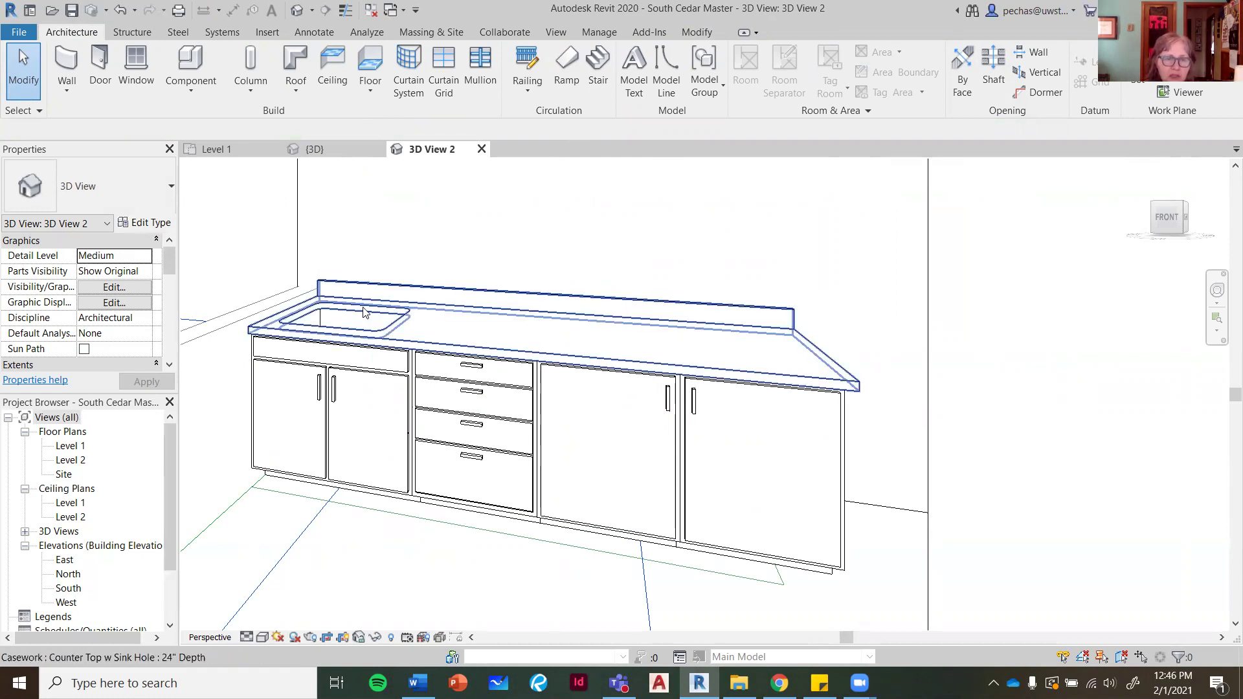
{"action": "left_click", "coordinate": [398, 333]}
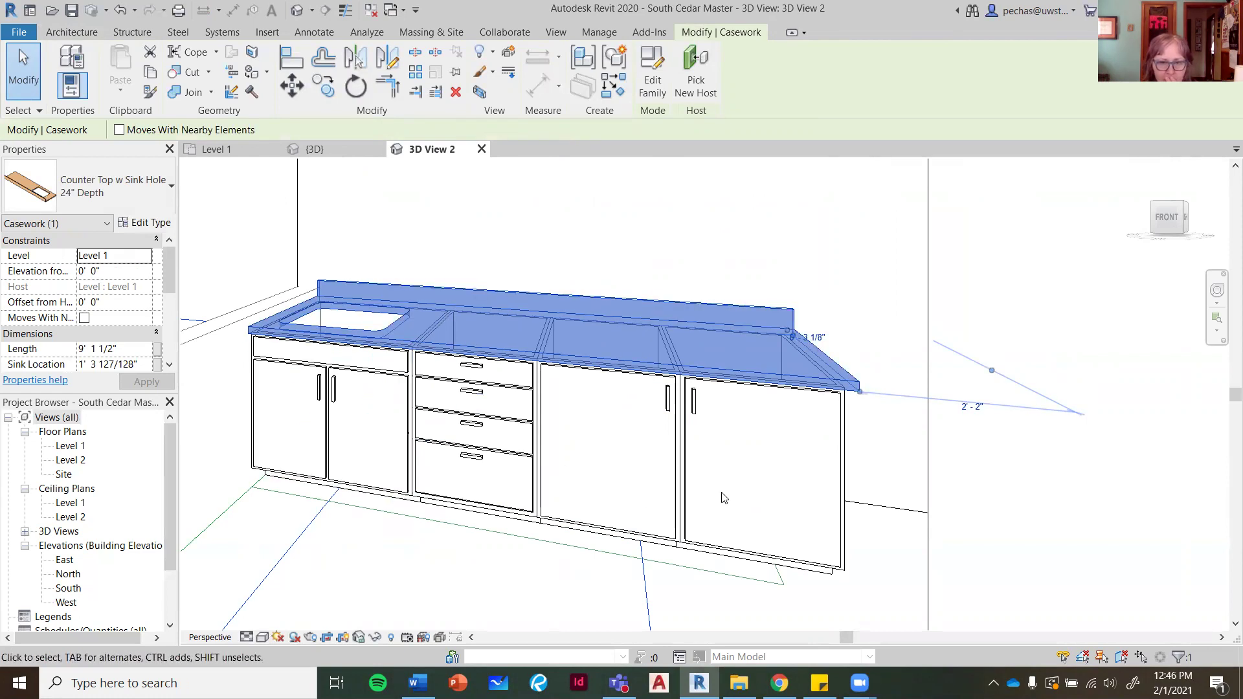
{"action": "left_click", "coordinate": [849, 220]}
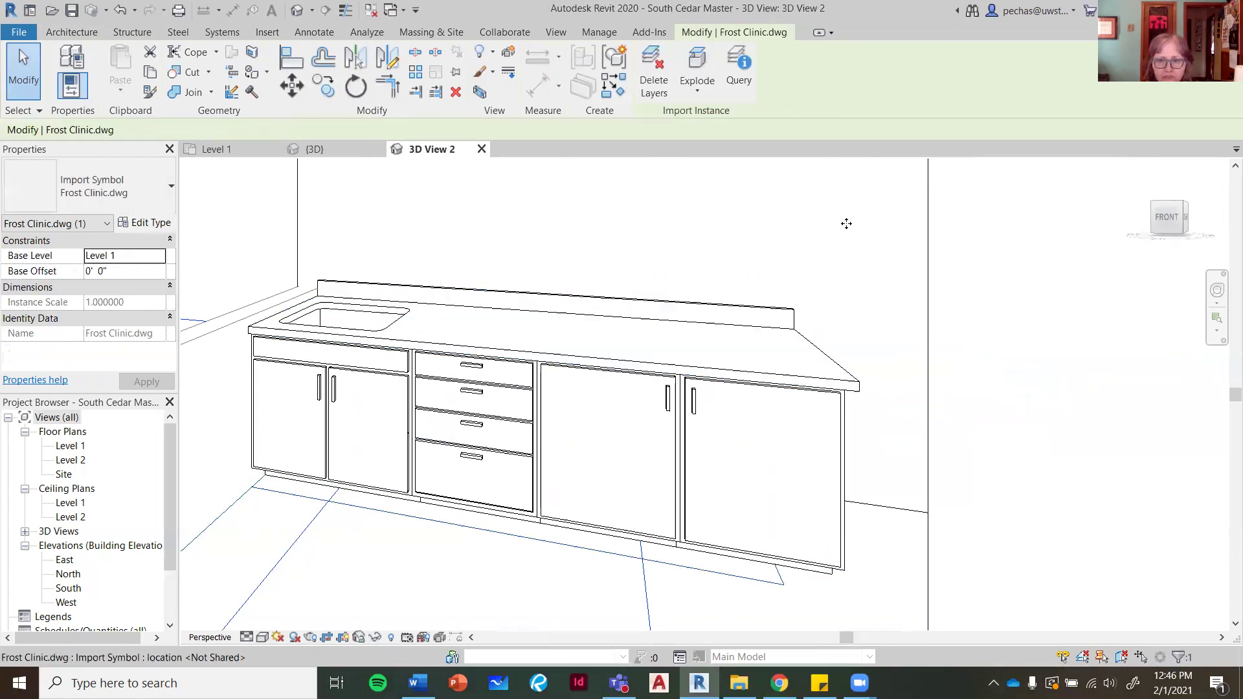
{"action": "double_click", "coordinate": [71, 446]}
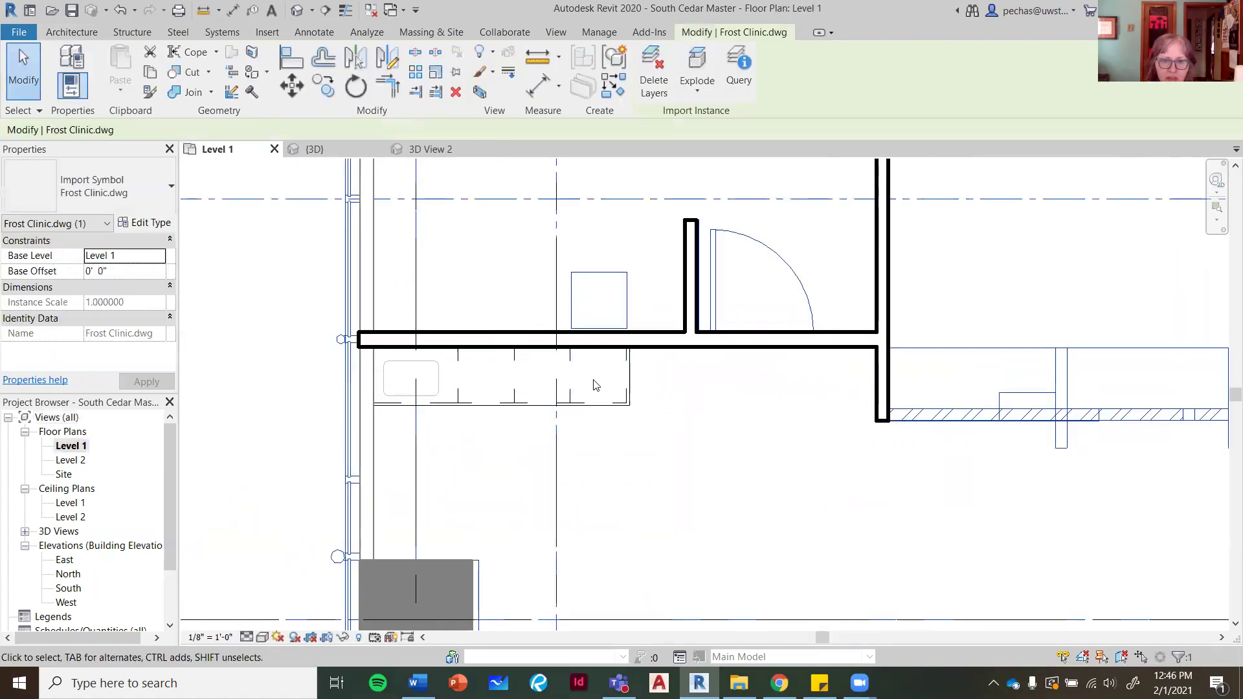
{"action": "scroll", "coordinate": [631, 372], "scroll_direction": "up", "scroll_amount": 2}
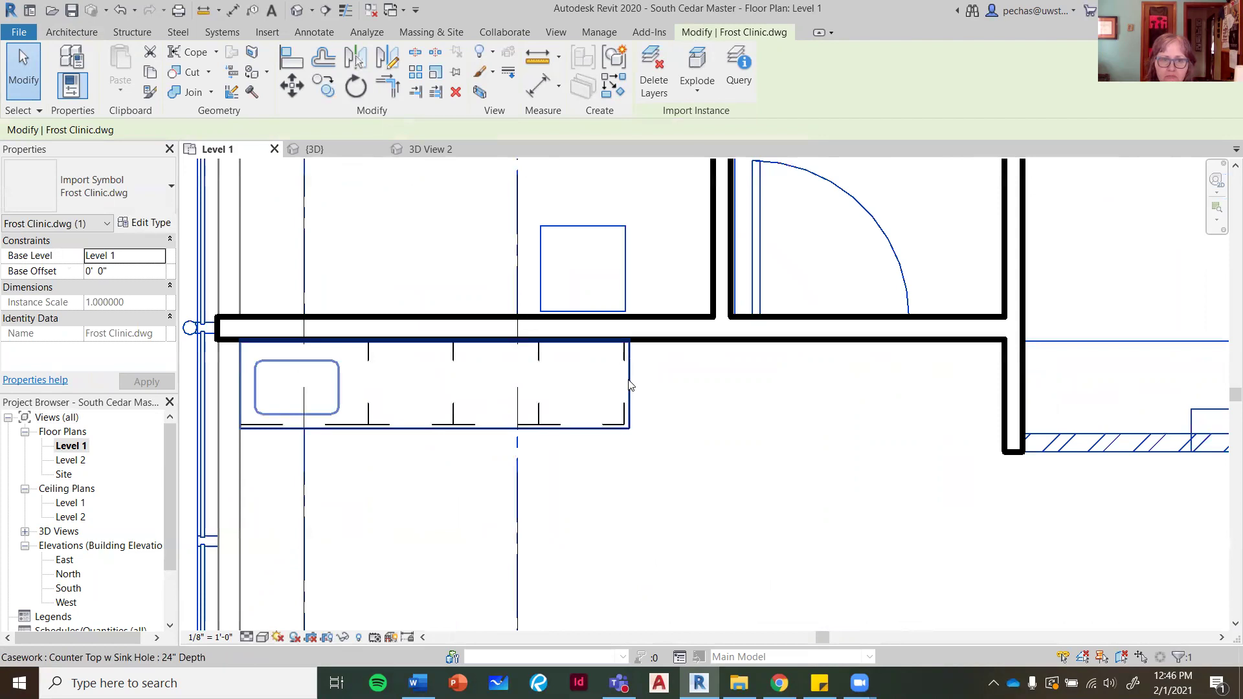
{"action": "scroll", "coordinate": [629, 384], "scroll_direction": "up", "scroll_amount": 2}
{"action": "scroll", "coordinate": [748, 352], "scroll_direction": "down", "scroll_amount": 4}
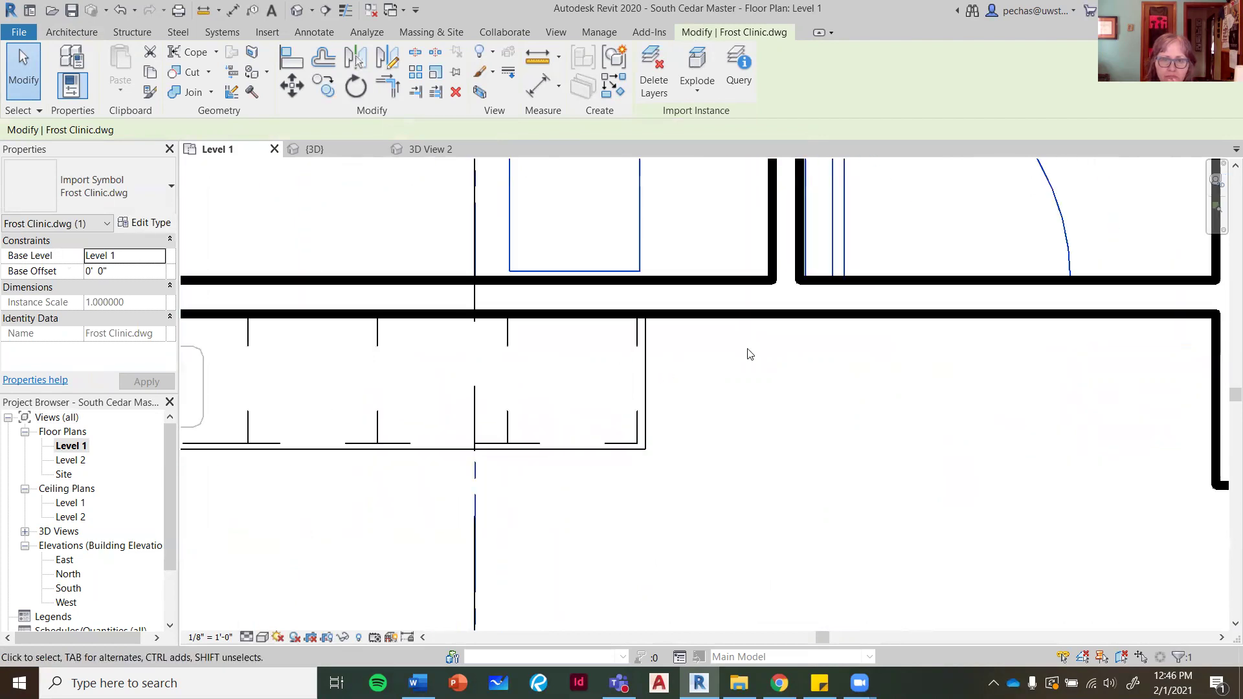